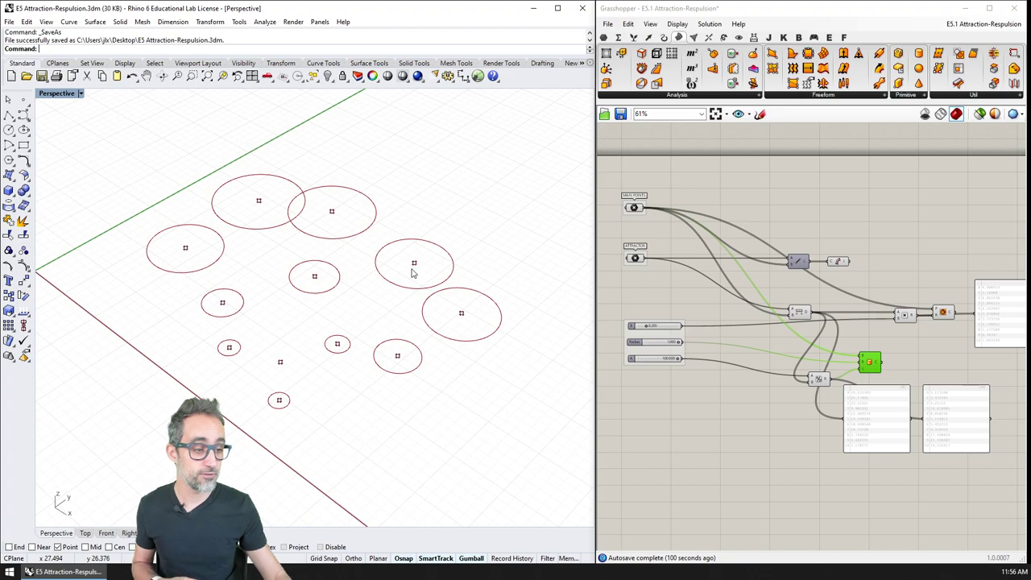
- Move the attractor point to the centre of the circle field, to its far corner, and among the circles on the opposite side
right_click_drag(319, 269, 360, 244, "shift")
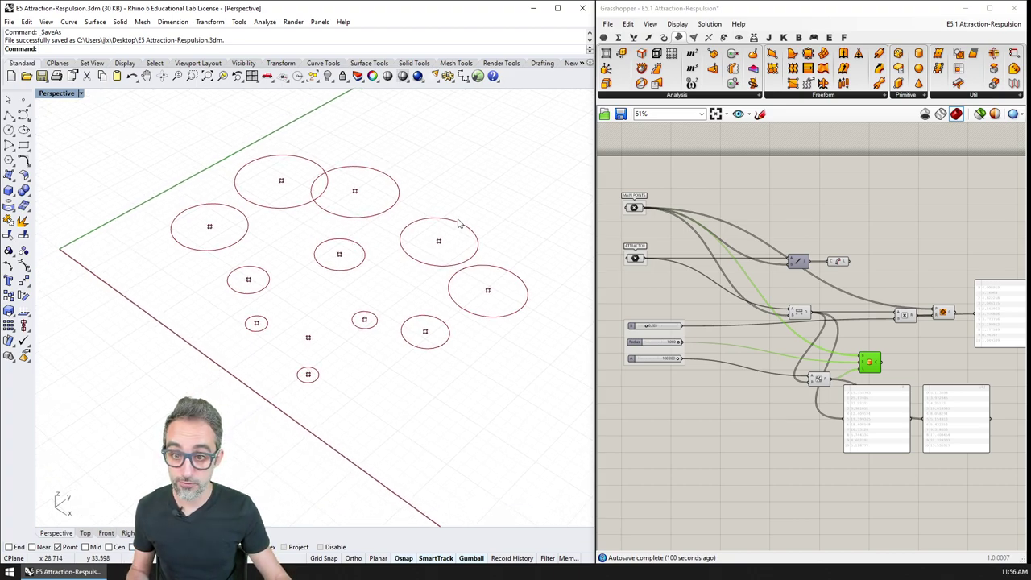
left_click_drag(309, 339, 306, 292)
left_click(315, 319)
left_click(305, 291)
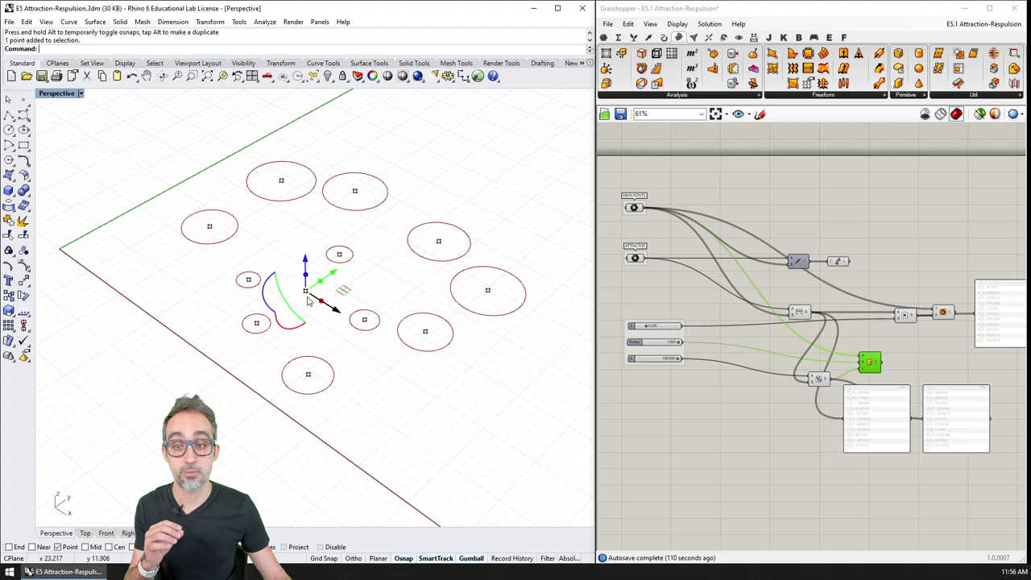
left_click_drag(305, 290, 270, 198)
left_click(246, 159)
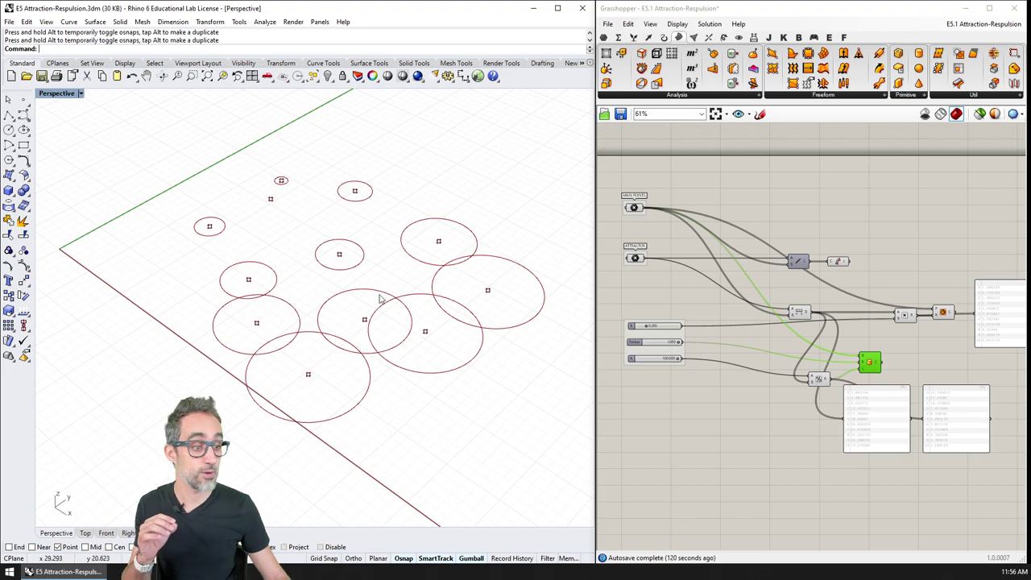
left_click_drag(271, 198, 465, 318)
left_click(507, 398)
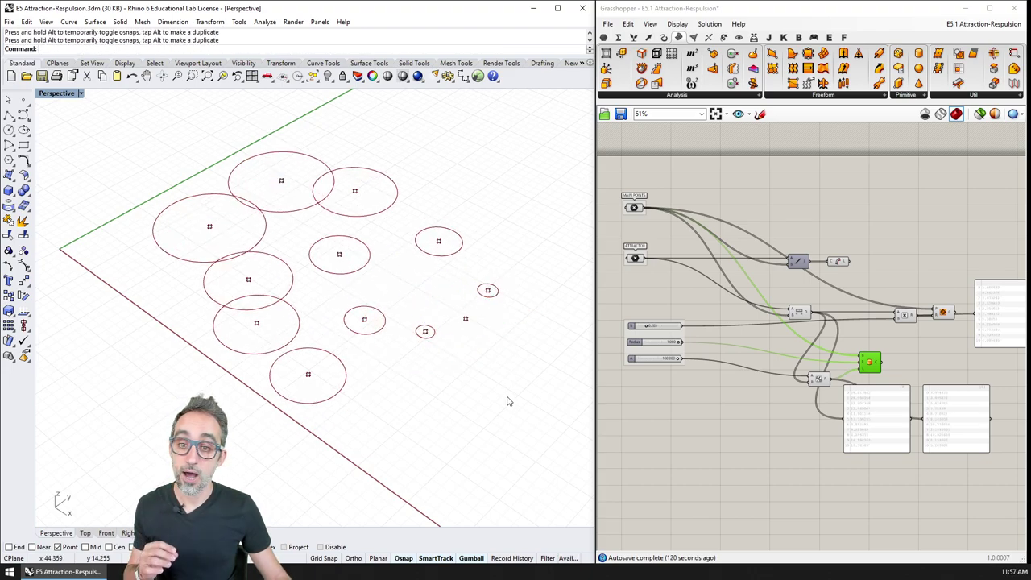
- Switch the previewed geometry from circles to cylinders and move the attractor point to the opposite side of the point field
left_click(940, 313)
key("ctrl+q")
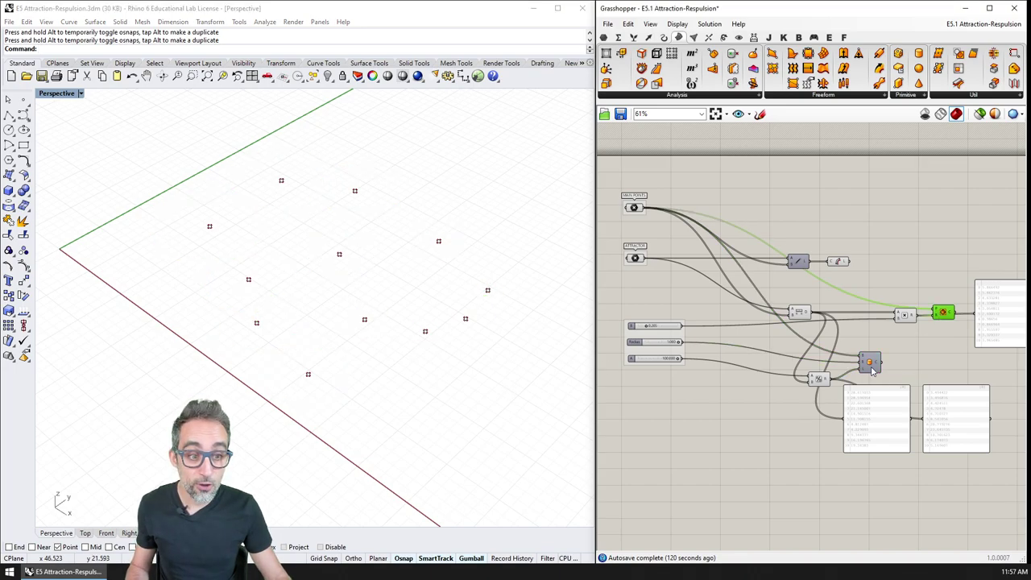
left_click(871, 367)
key("ctrl+q")
right_click_drag(425, 356, 419, 407)
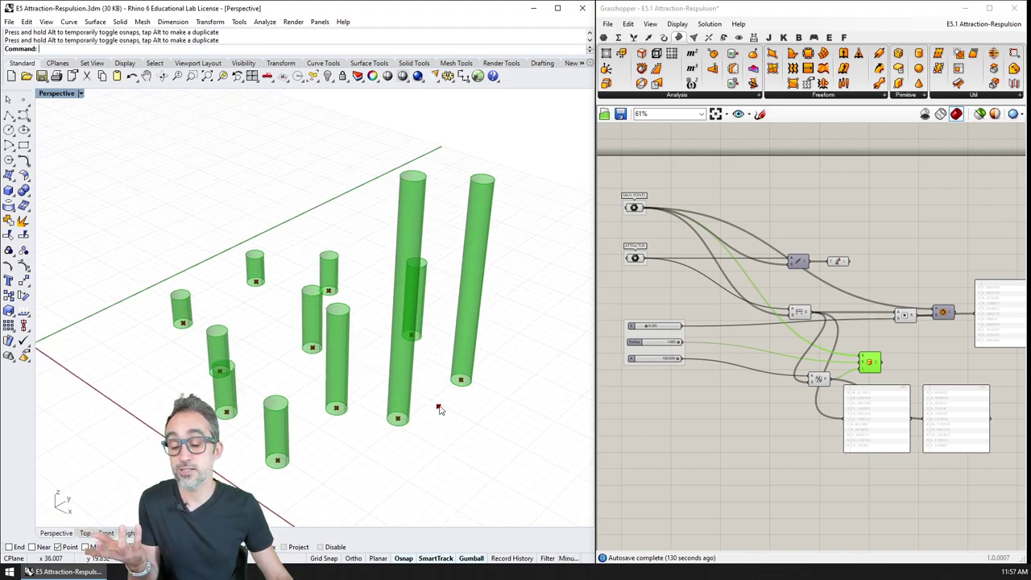
left_click_drag(439, 409, 249, 381)
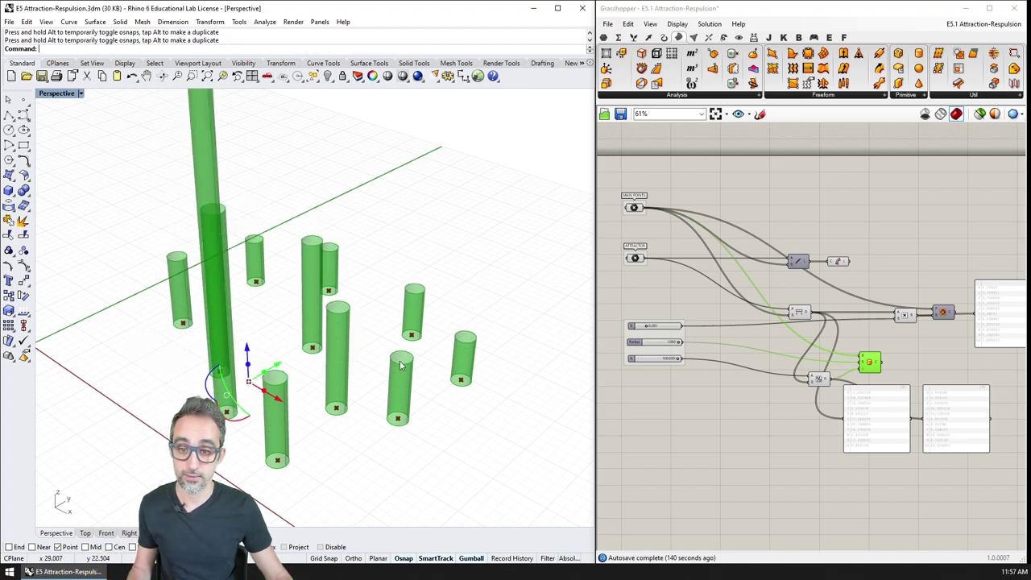
- Switch to the E5.2 Attraction-Respulsion definition and highlight its box component, framing the whole box grid
left_click(651, 208)
left_click(983, 24)
left_click(970, 135)
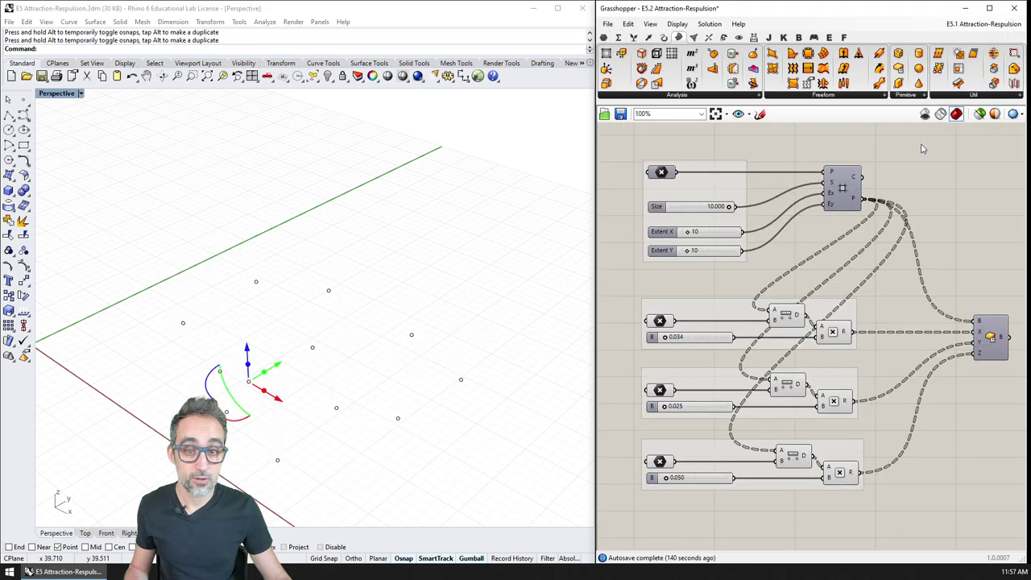
scroll(322, 278, "down", 7)
right_click_drag(475, 275, 343, 285, "shift")
scroll(367, 280, "up", 7)
right_click_drag(426, 285, 348, 287, "shift")
left_click(989, 337)
right_click_drag(474, 312, 385, 313)
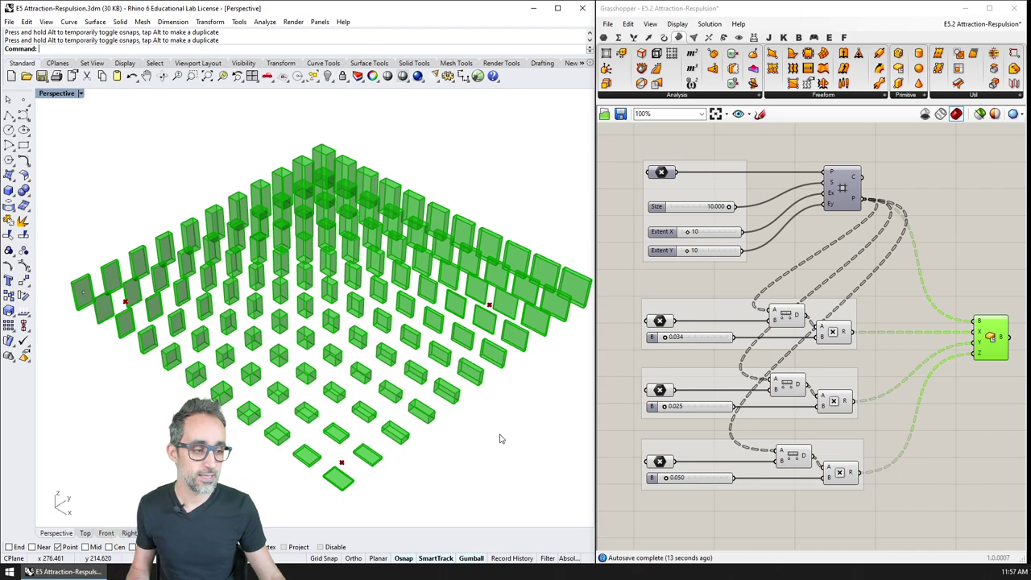
right_click_drag(488, 394, 481, 384)
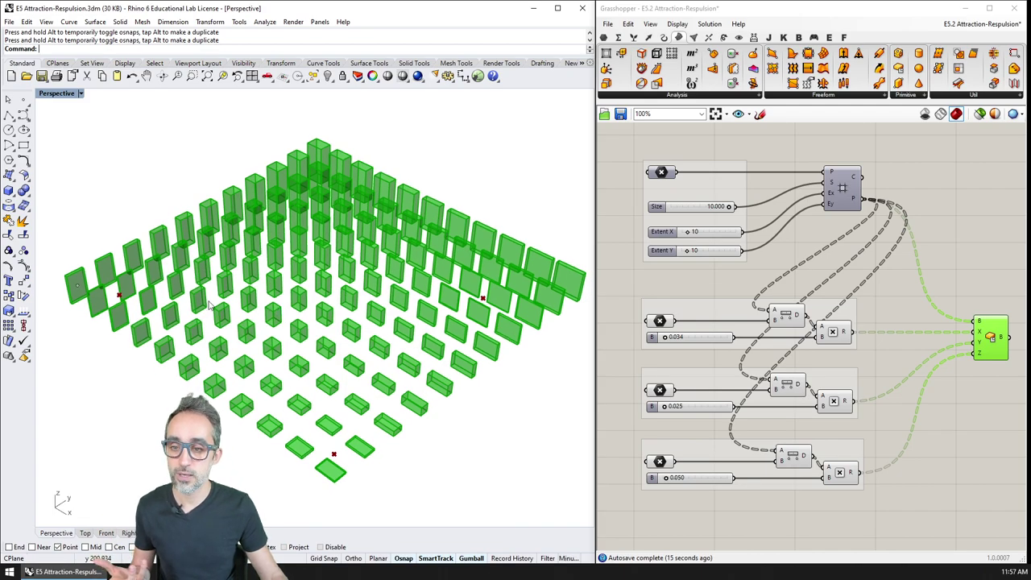
- Move one attractor point inward on the box grid, bring the opposite attractor across beside it, and deselect
left_click(119, 295)
left_click_drag(121, 297, 186, 311)
mouse_move(333, 454)
left_mouse_down()
mouse_move(325, 198)
mouse_move(335, 453)
left_mouse_up()
left_click_drag(484, 298, 165, 260)
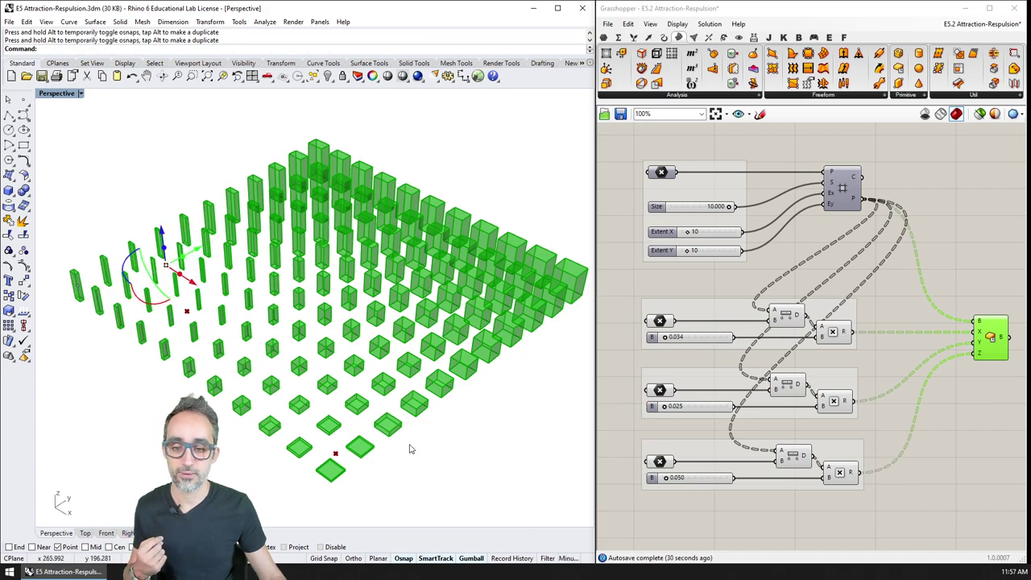
key("Escape")
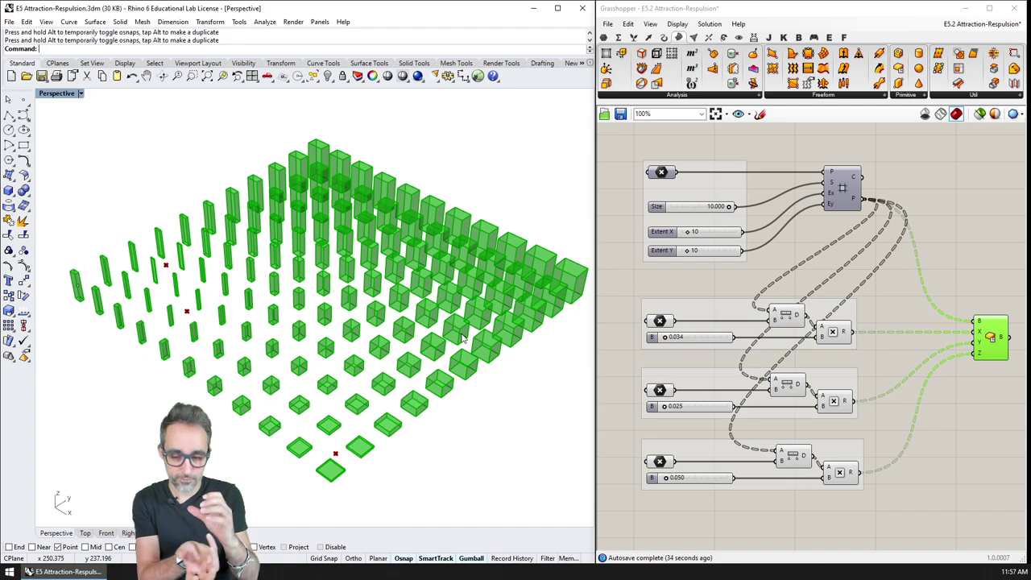
- Try the Shaded display mode on the Perspective viewport, and switch it to Rendered
left_click(989, 341)
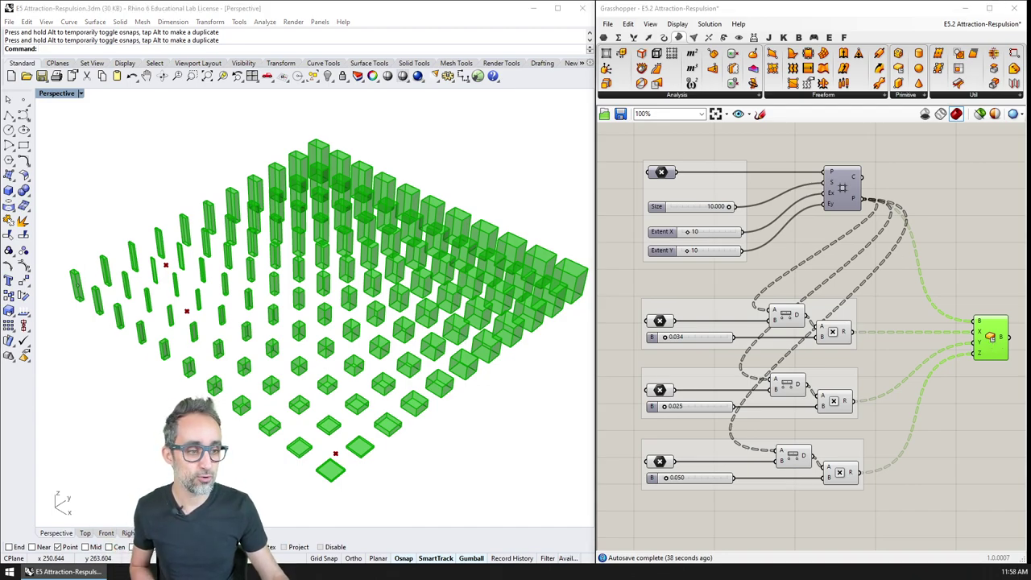
right_click(58, 96)
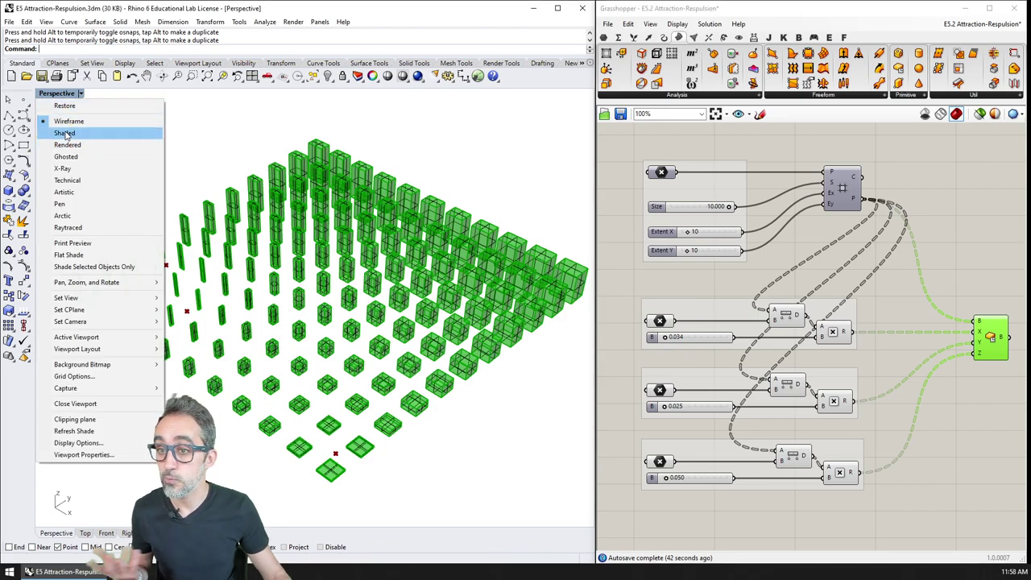
left_click(67, 133)
left_click(990, 337)
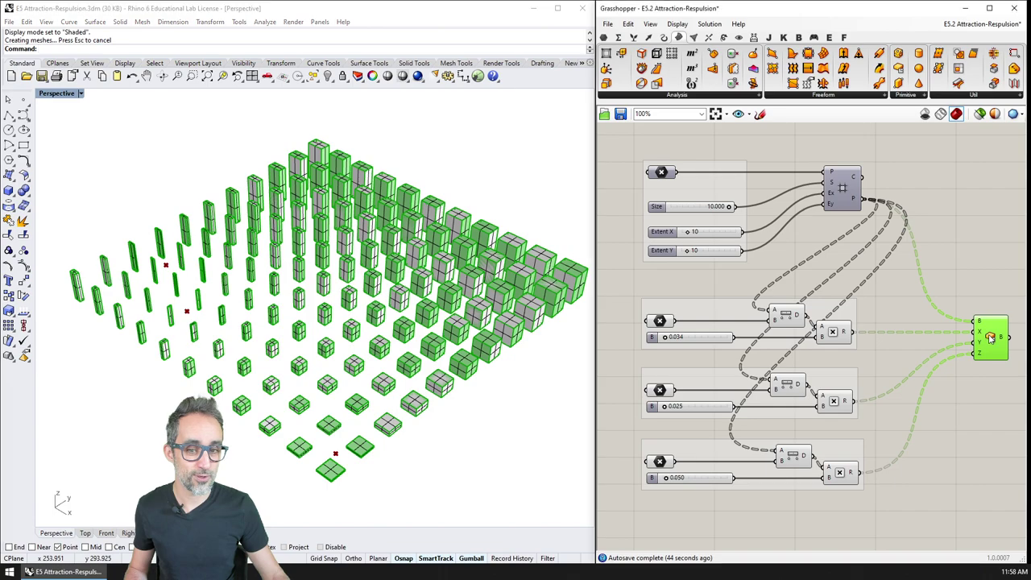
left_click(49, 101)
left_click(54, 95)
left_click(67, 144)
right_click_drag(438, 471, 441, 445)
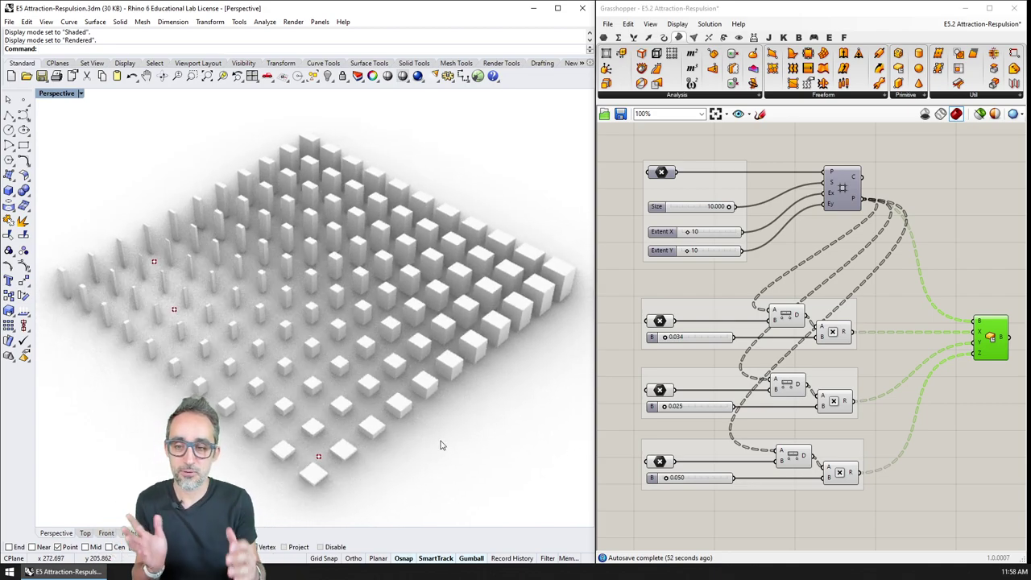
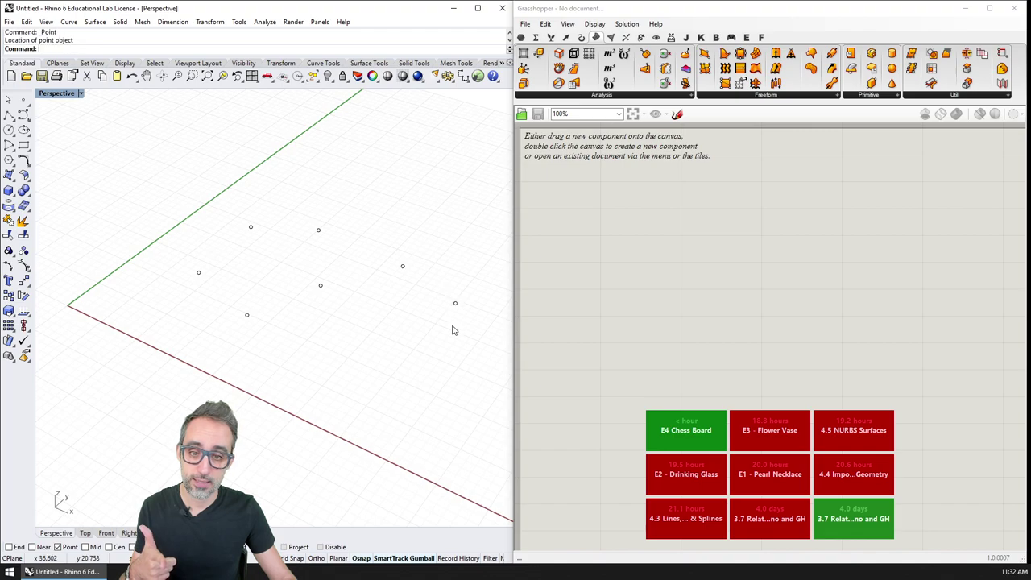
- Place four more point objects on the near side of the existing point cluster
right_click(378, 345)
left_click(357, 338)
right_click(355, 378)
left_click(322, 390)
right_click(294, 370)
left_click(265, 351)
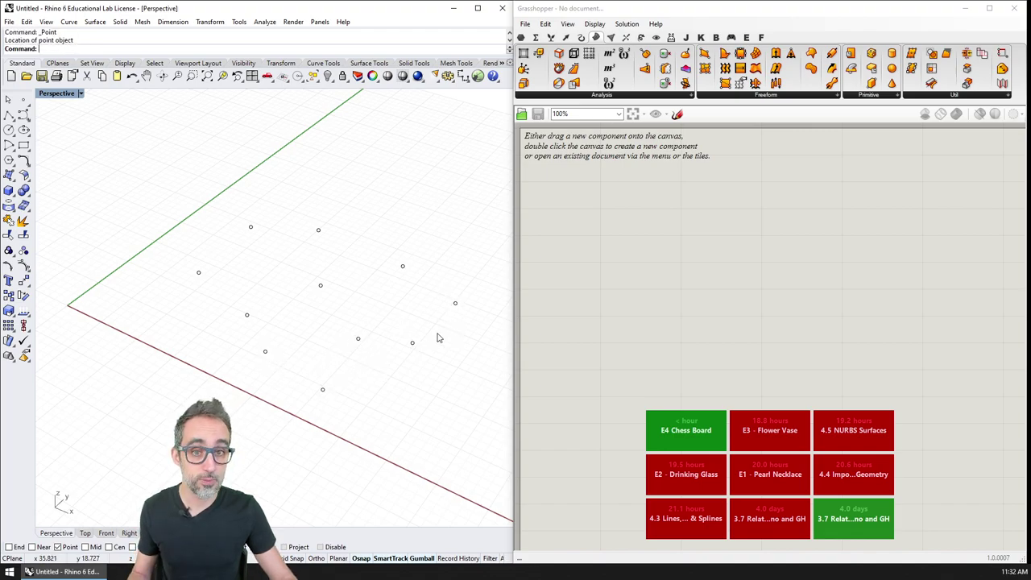
- Add a Point parameter to the empty Grasshopper canvas
left_click(521, 38)
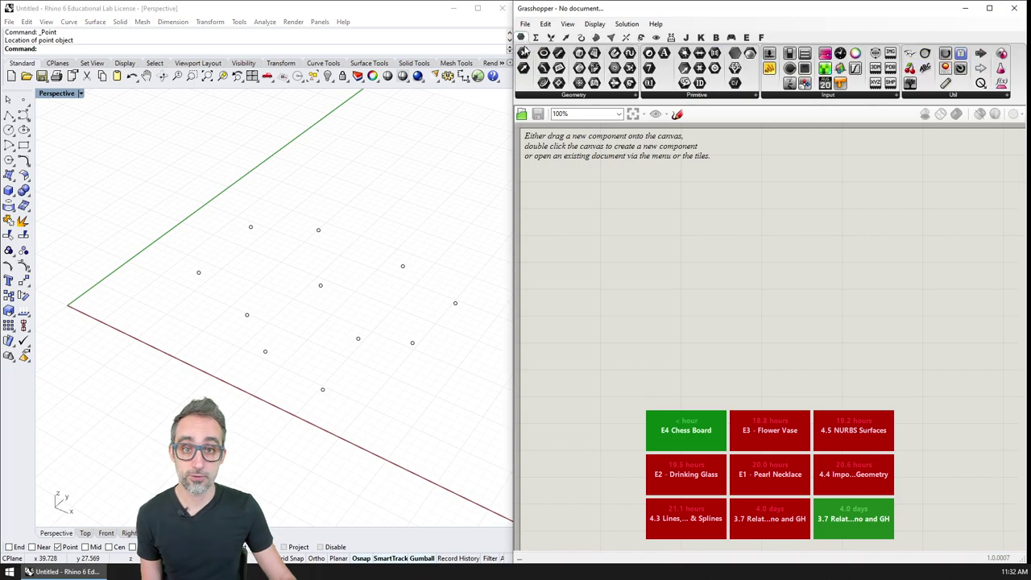
left_click_drag(564, 119, 609, 211)
right_click(608, 211)
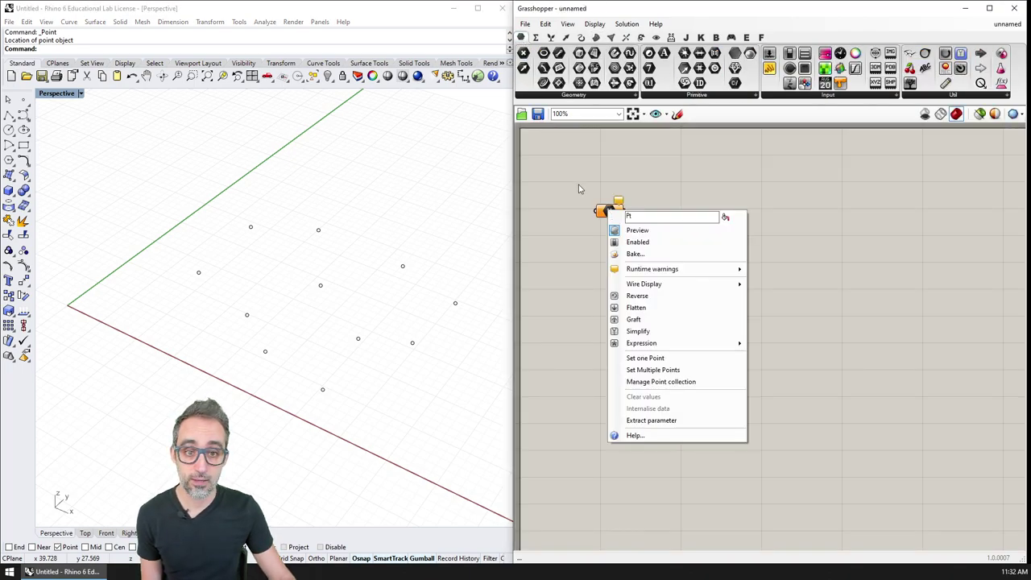
right_click_drag(575, 180, 606, 149)
scroll(601, 211, "up", 3)
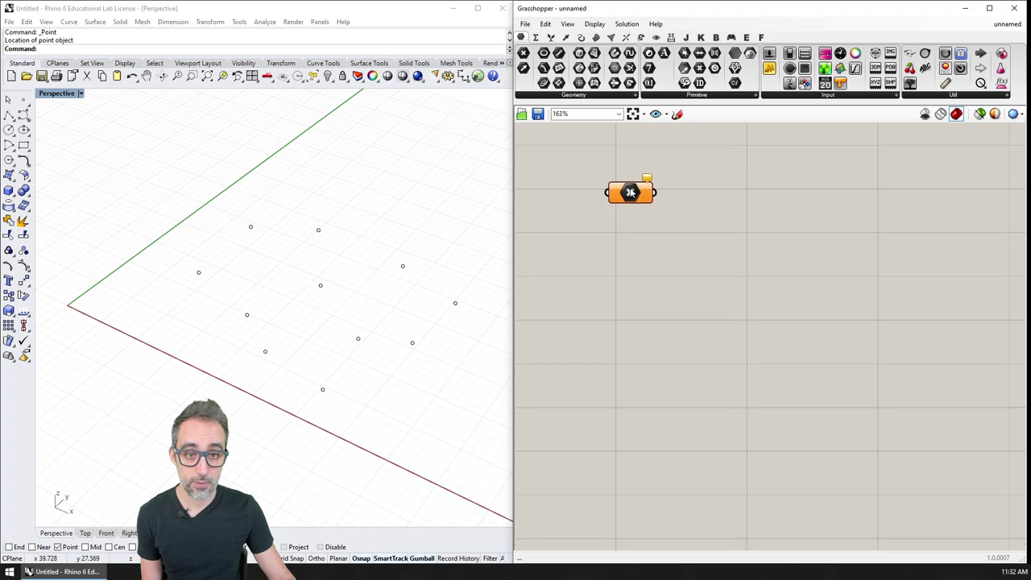
- Reference all the drawn Rhino points in the Point parameter as multiple points
right_click(630, 194)
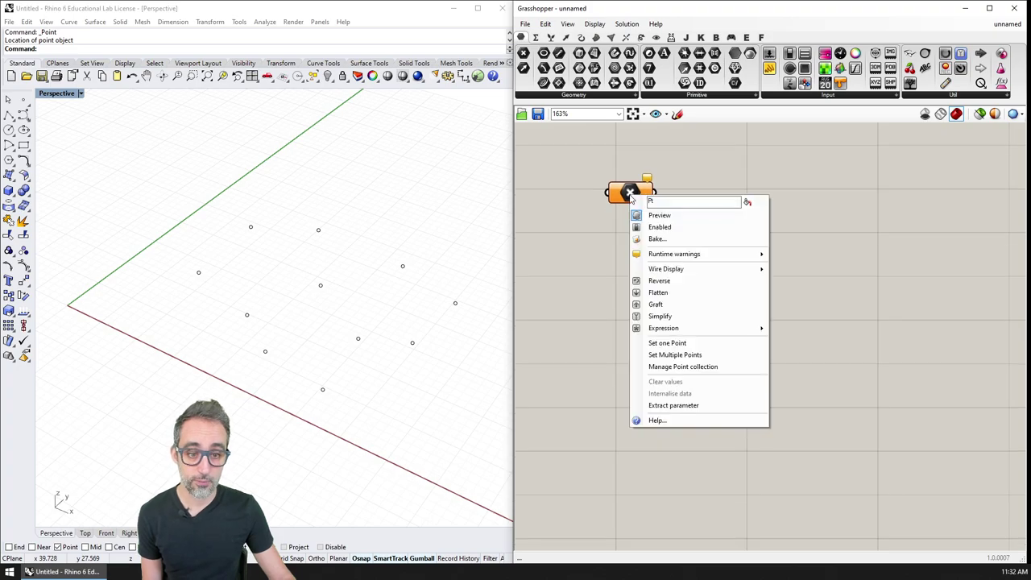
left_click(675, 355)
left_click_drag(166, 186, 486, 437)
key("Return")
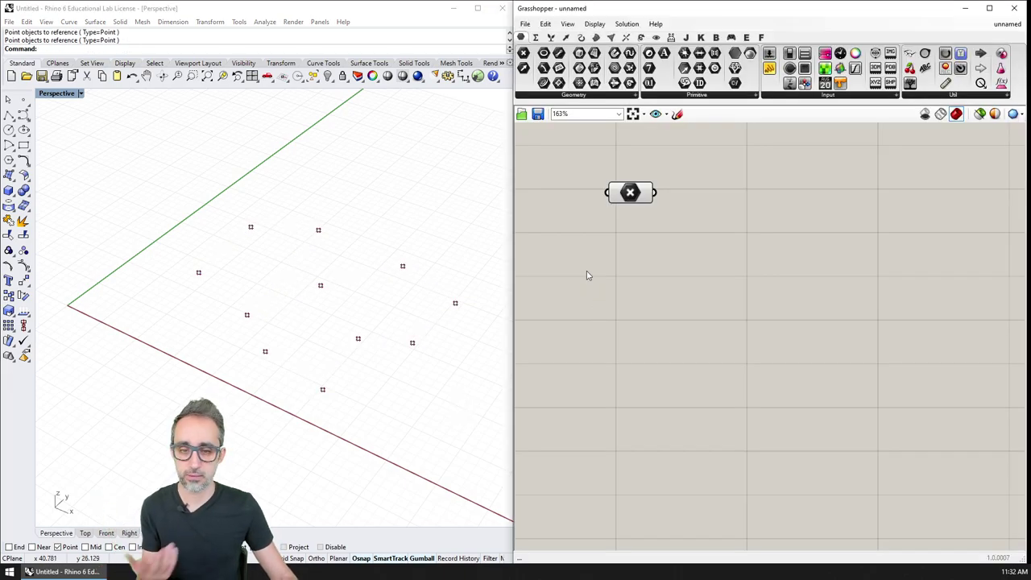
- Put the Point parameter in its own group and name the group MAIN POINTS
left_click_drag(632, 195, 653, 201)
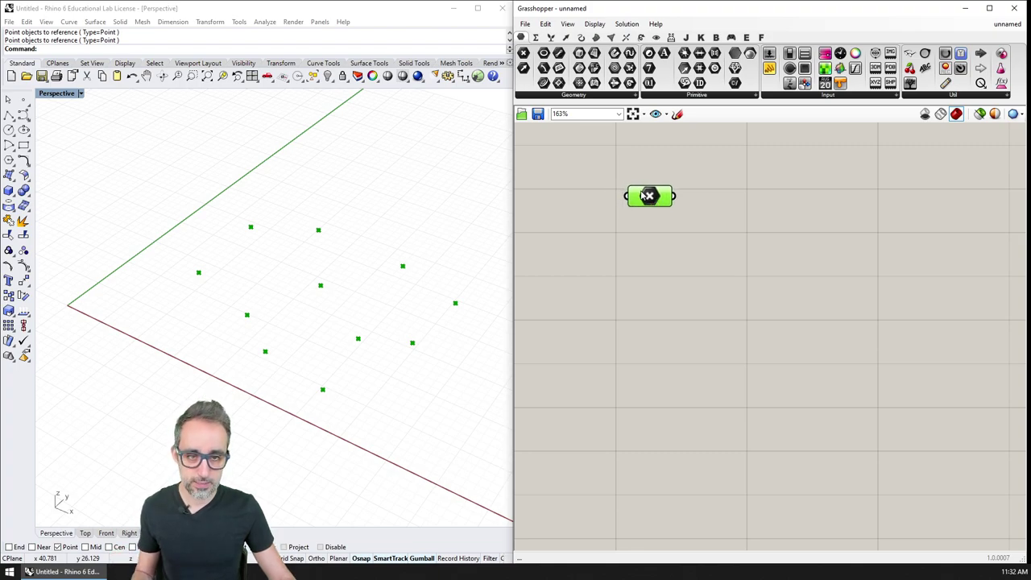
key("ctrl+g")
right_click(670, 187)
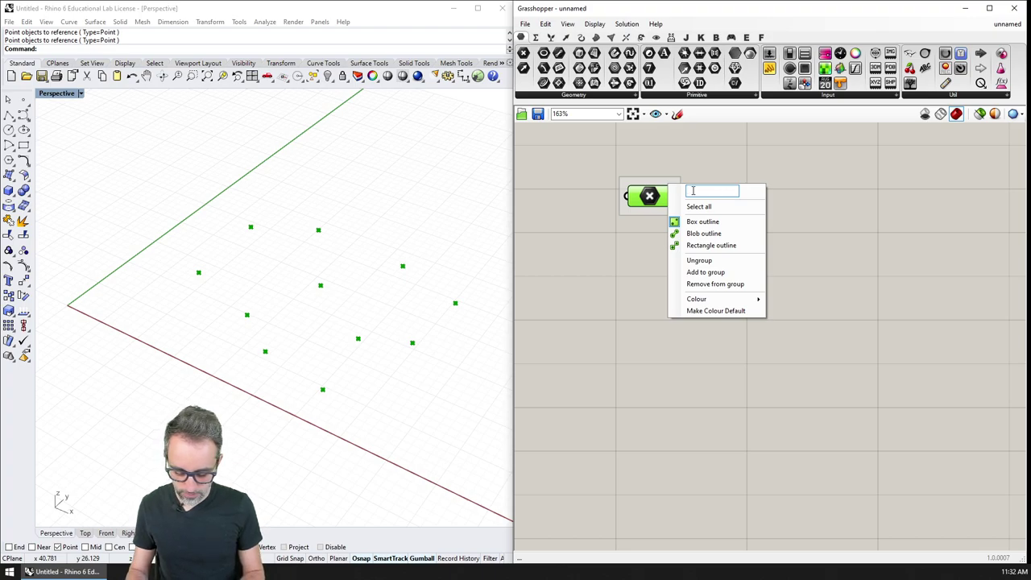
type("MAIN PONTS")
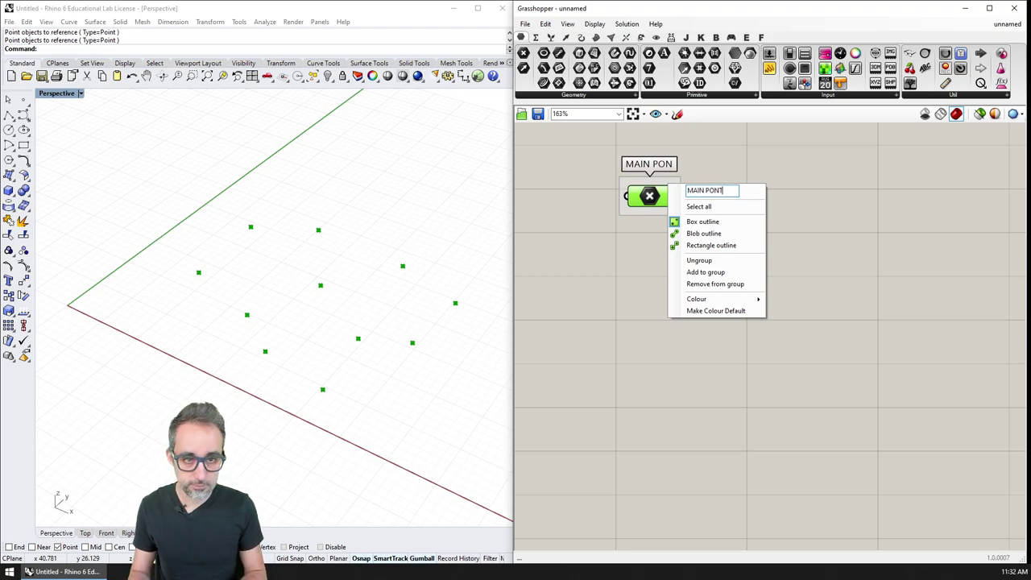
key("Return")
right_click(675, 182)
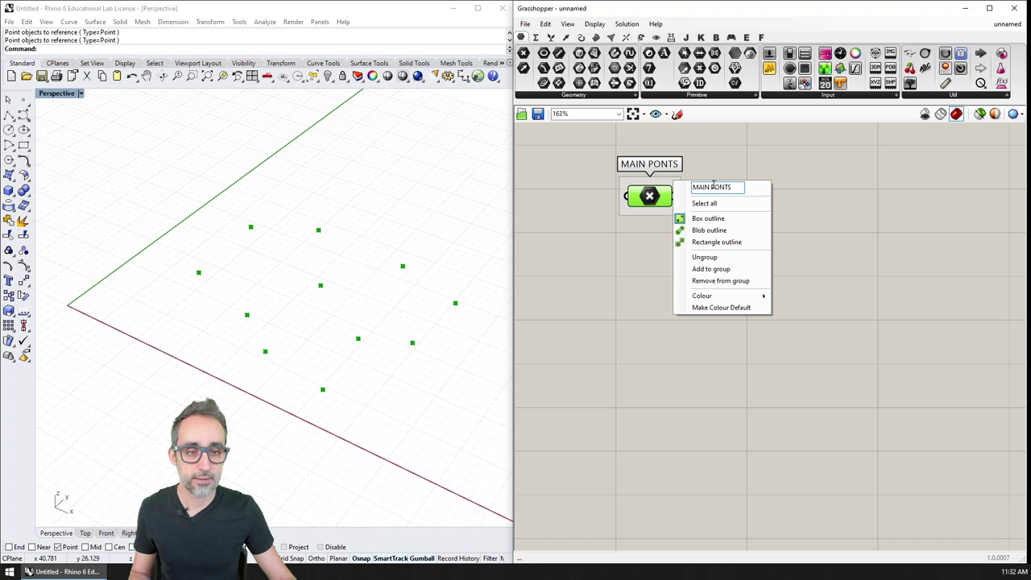
key("Return")
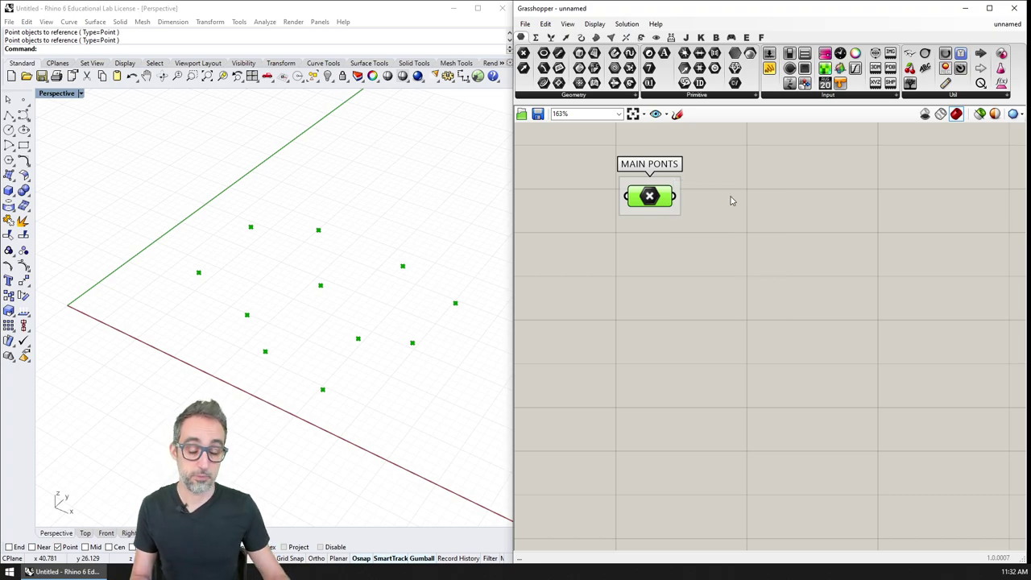
right_click(671, 183)
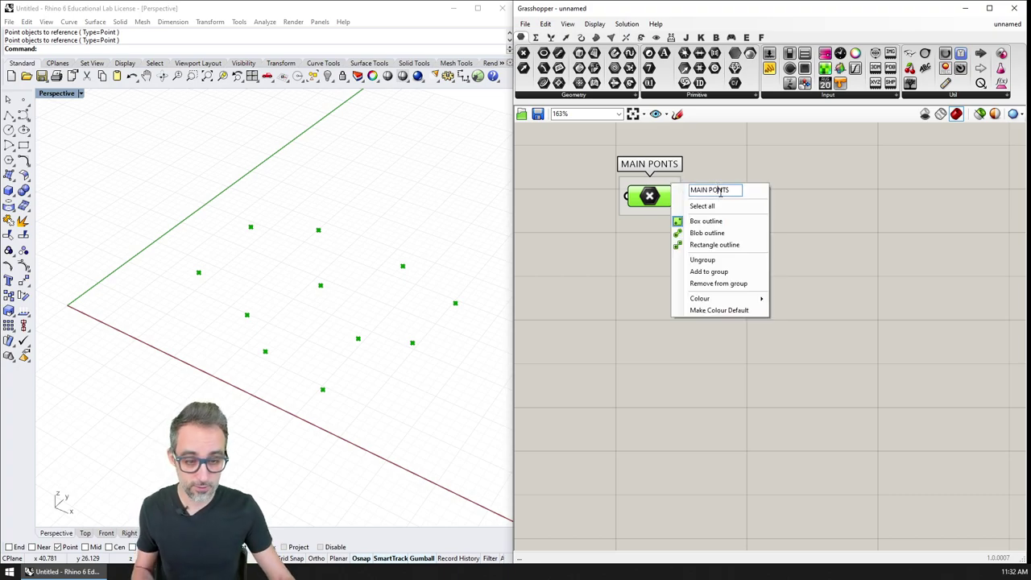
type("I")
key("Return")
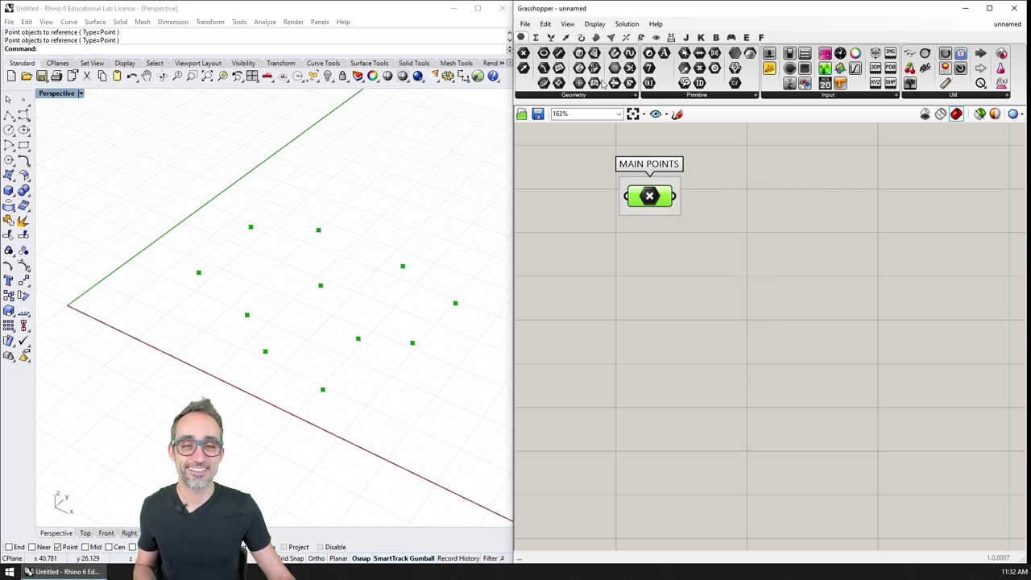
- Add a second Point parameter below the MAIN POINTS group and draw one new Rhino point on the far side of the point cluster
left_click(524, 53)
left_click(664, 321)
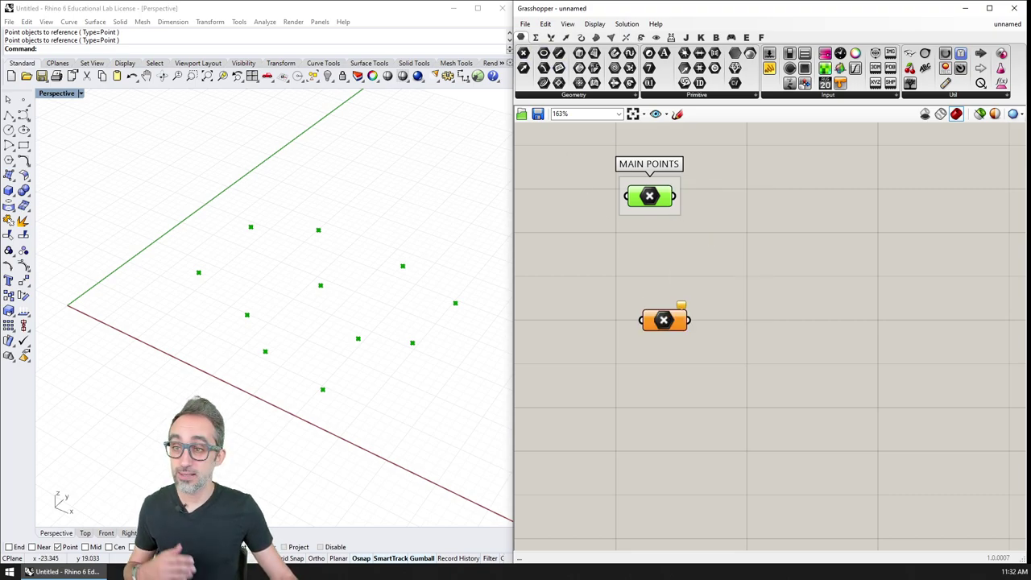
left_click(24, 99)
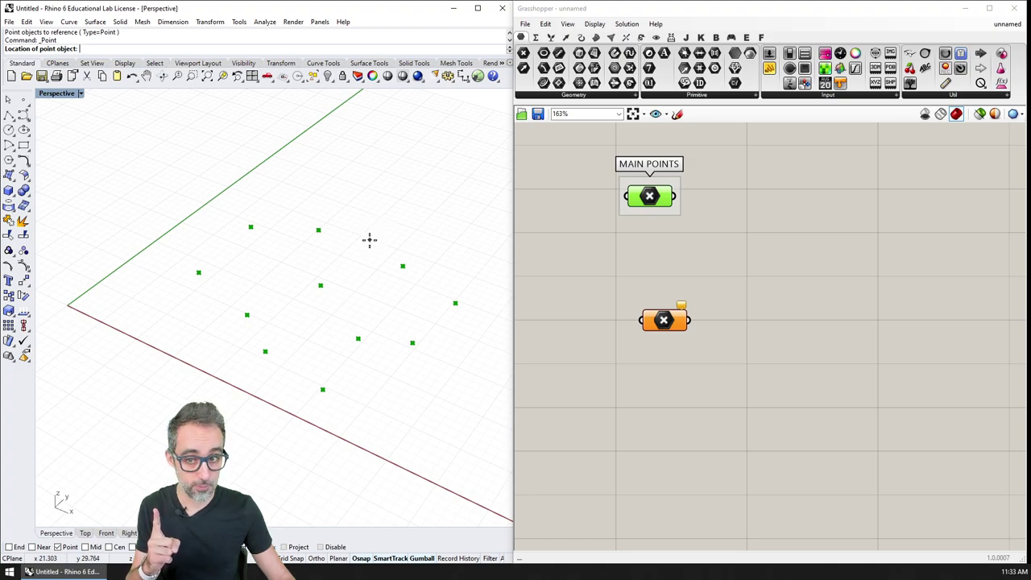
left_click(369, 239)
- Reference the newly drawn Rhino point in the second Point parameter as a single point
right_click(663, 321)
left_click(715, 469)
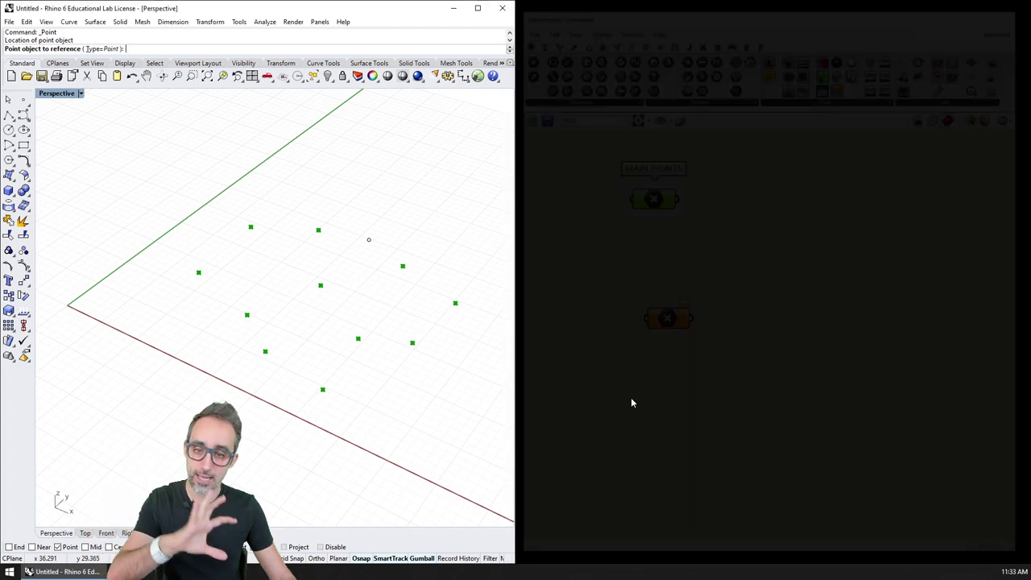
left_click(369, 240)
- Put the second Point parameter in its own group and name the group ATTRACTOR
left_click_drag(676, 336, 665, 345)
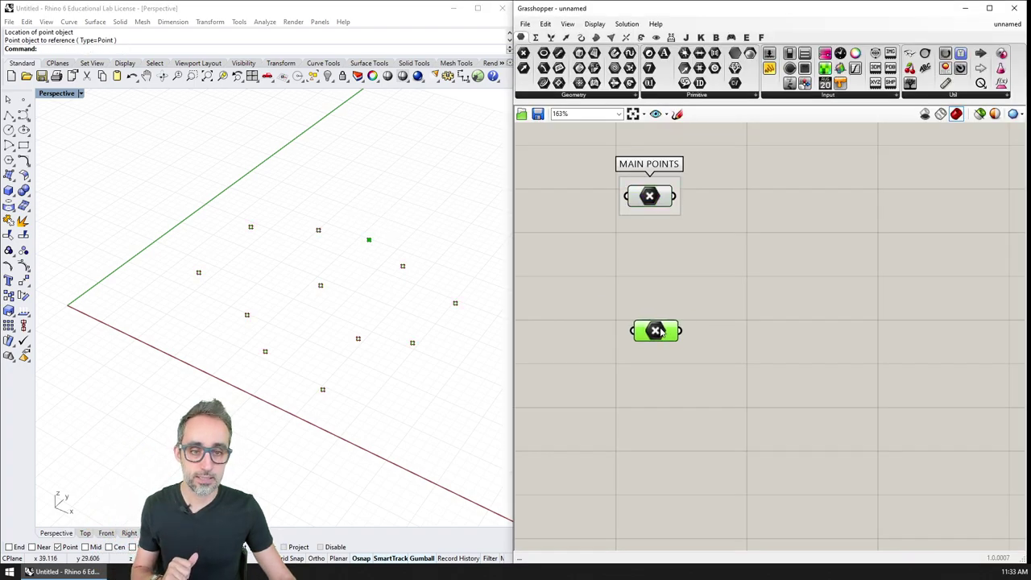
right_click(667, 314)
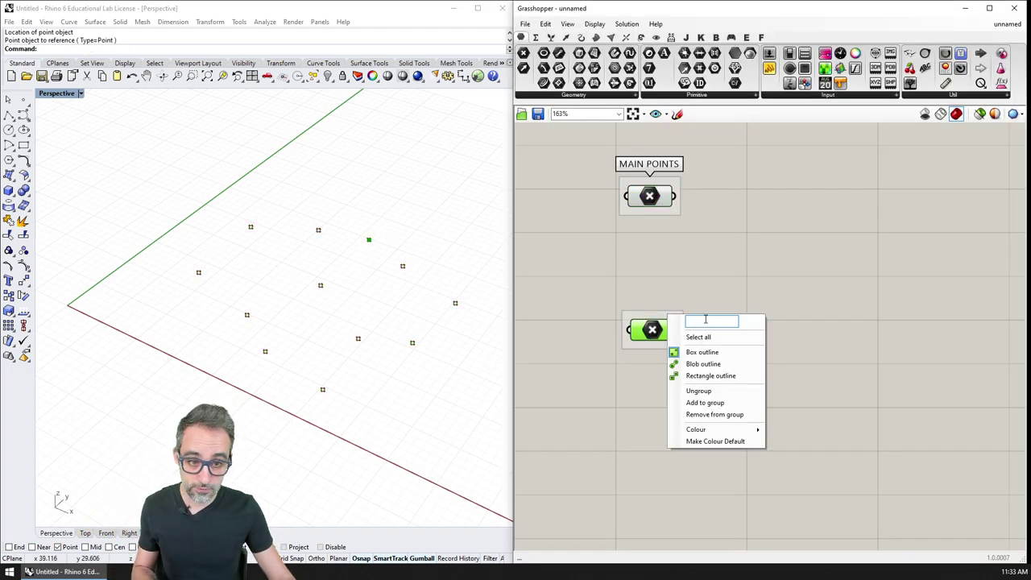
type("ATTRACTOR")
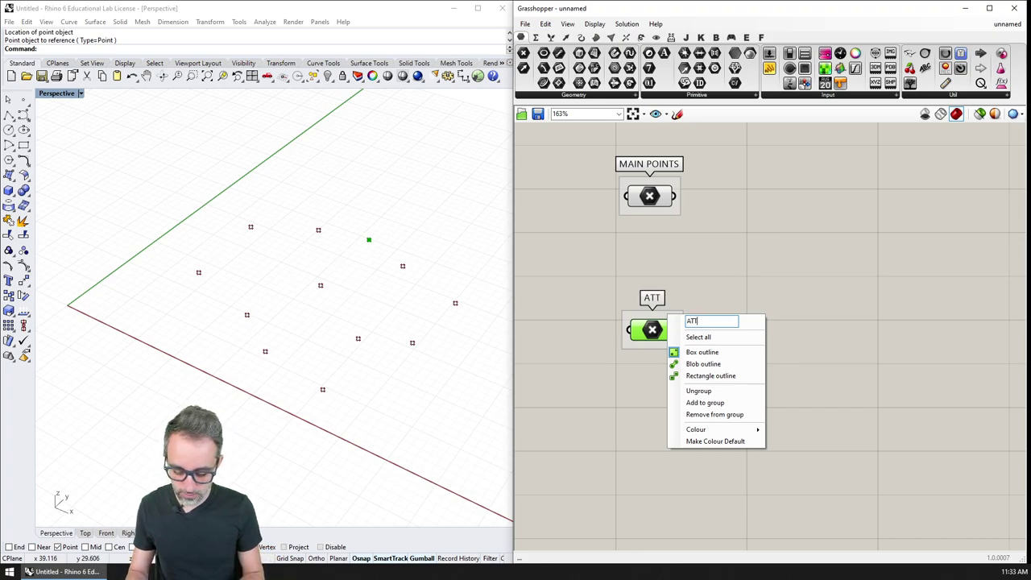
key("Return")
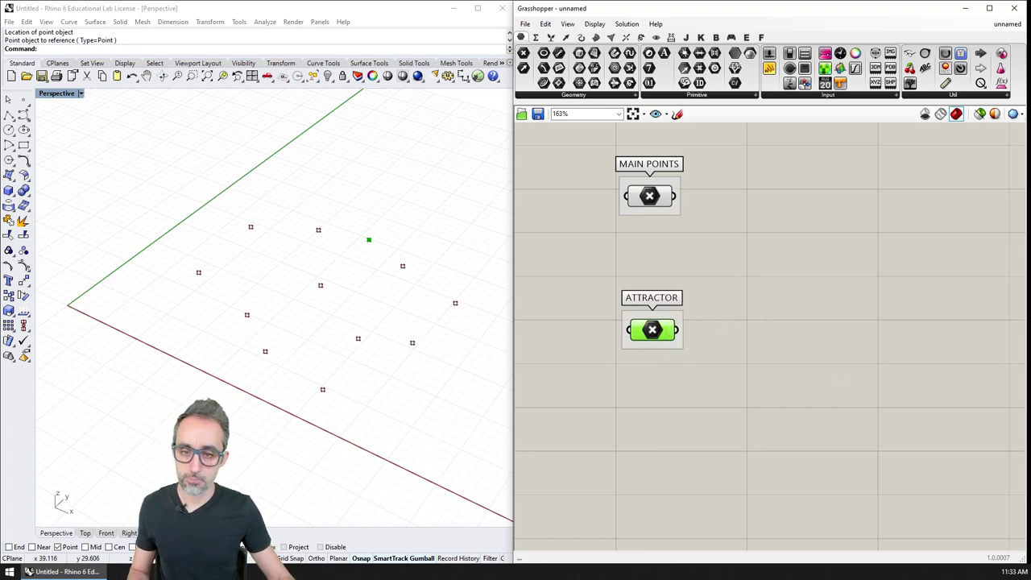
left_click(876, 351)
scroll(764, 302, "down", 3)
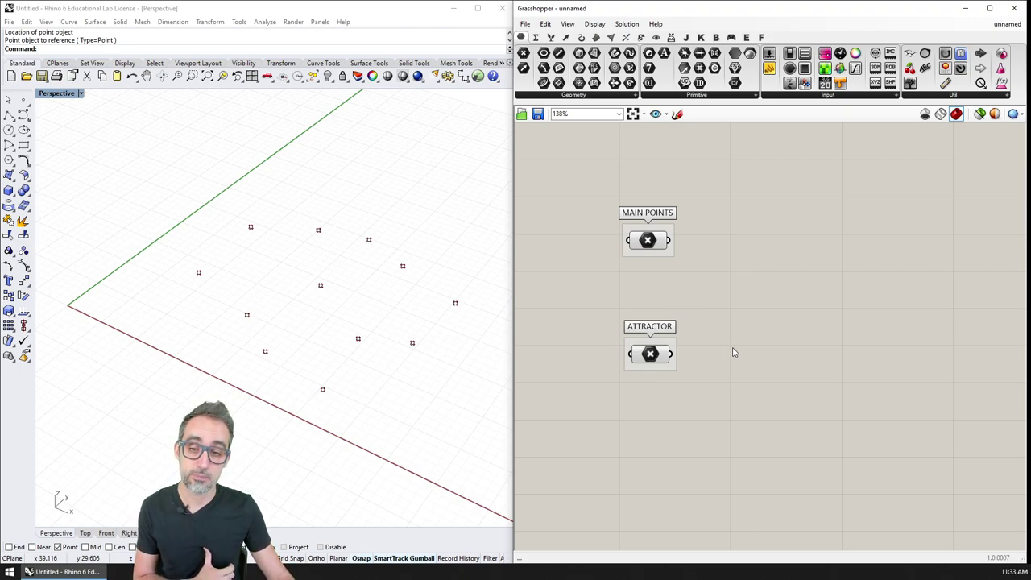
- Add a Line component and connect ATTRACTOR to its start point A and MAIN POINTS to its end point B
left_click(654, 354)
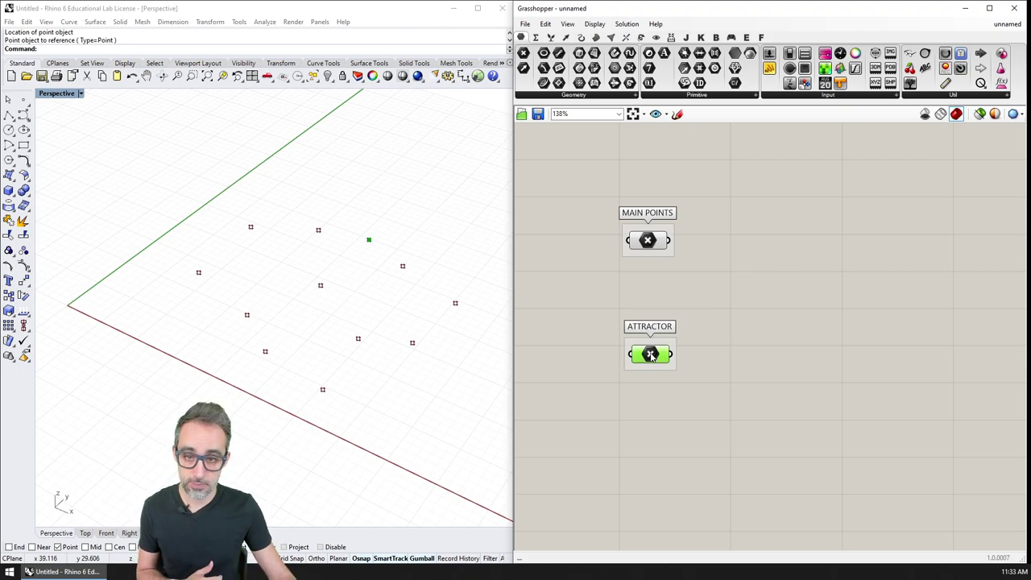
left_click(652, 243)
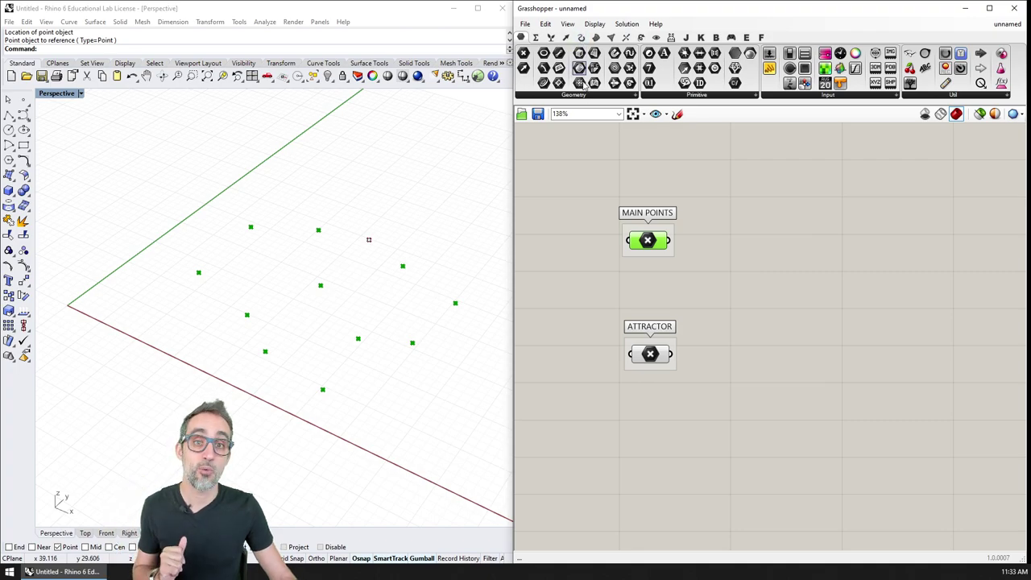
left_click(580, 37)
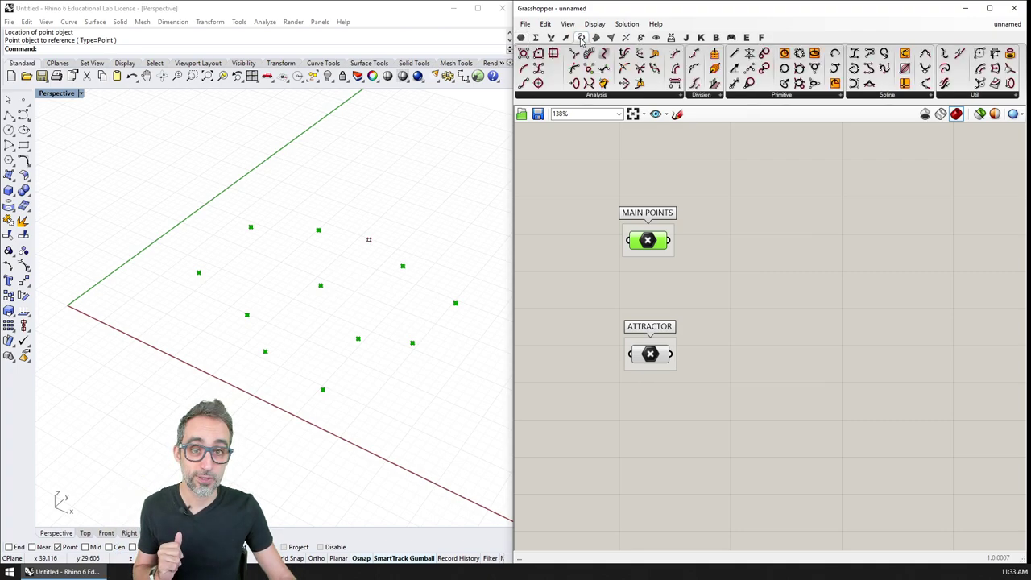
left_click(771, 95)
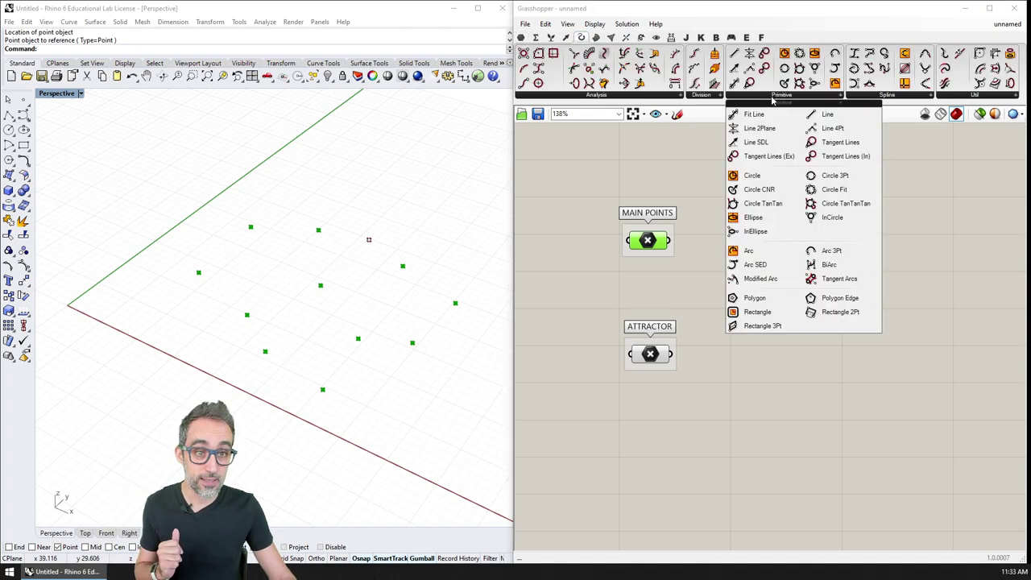
left_click(818, 119)
left_click(808, 368)
left_click_drag(671, 354, 823, 364)
left_click_drag(668, 240, 795, 368)
- Move the attractor point in the Rhino viewport in among the main points
right_click_drag(395, 256, 347, 230)
left_click_drag(372, 187, 406, 272)
left_click(427, 324)
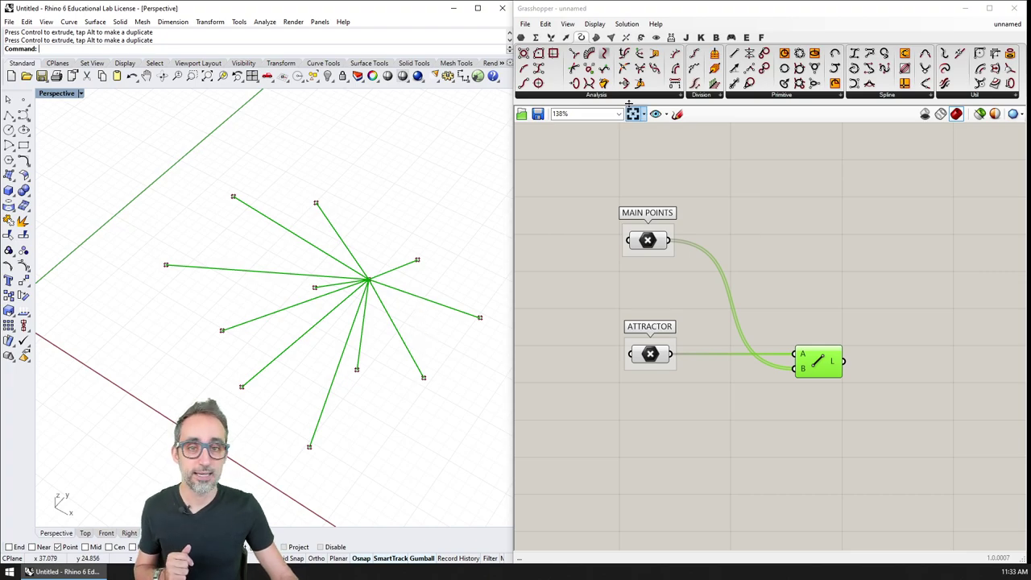
- Add a curve Length component beside the Line component and feed the lines into its curve input
left_click(597, 96)
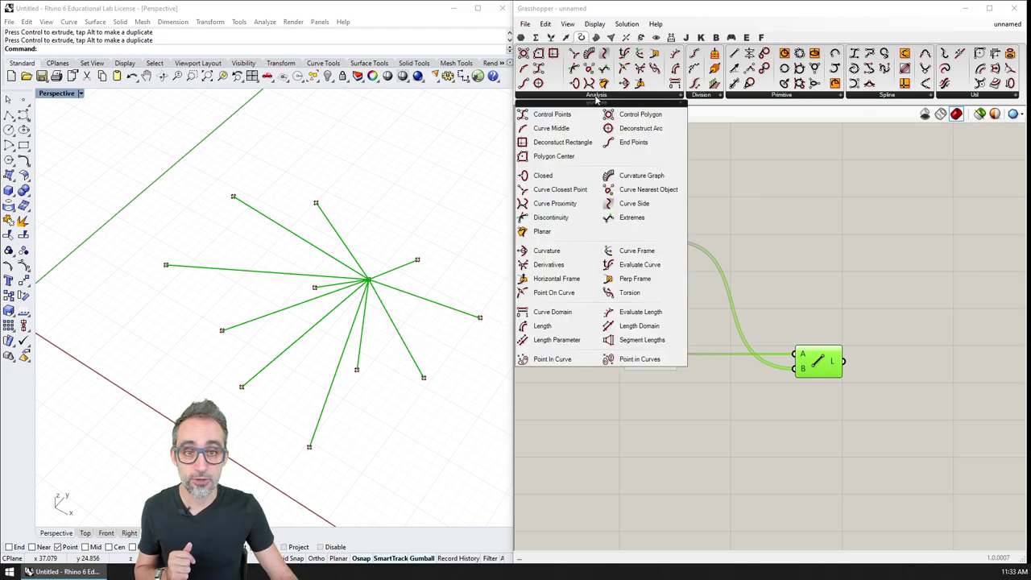
left_click(544, 331)
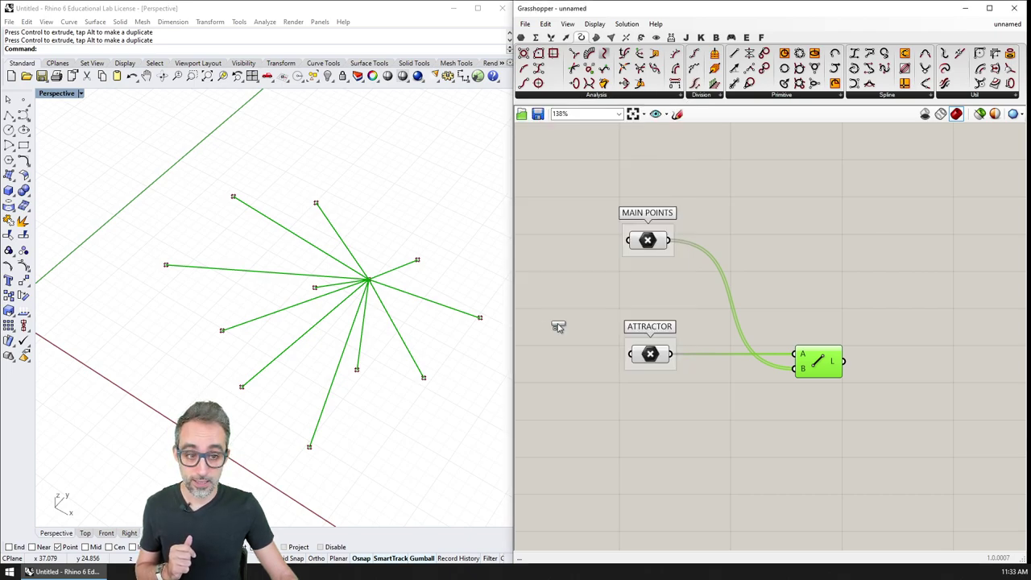
scroll(893, 386, "up", 2)
left_click(851, 334)
left_click_drag(774, 319, 817, 319)
- Add a Panel beside the Length component and connect the length output to it
double_click(875, 363)
type("panel")
key("Return")
left_click_drag(889, 371, 968, 343)
left_click_drag(865, 319, 892, 331)
left_click_drag(944, 343, 944, 331)
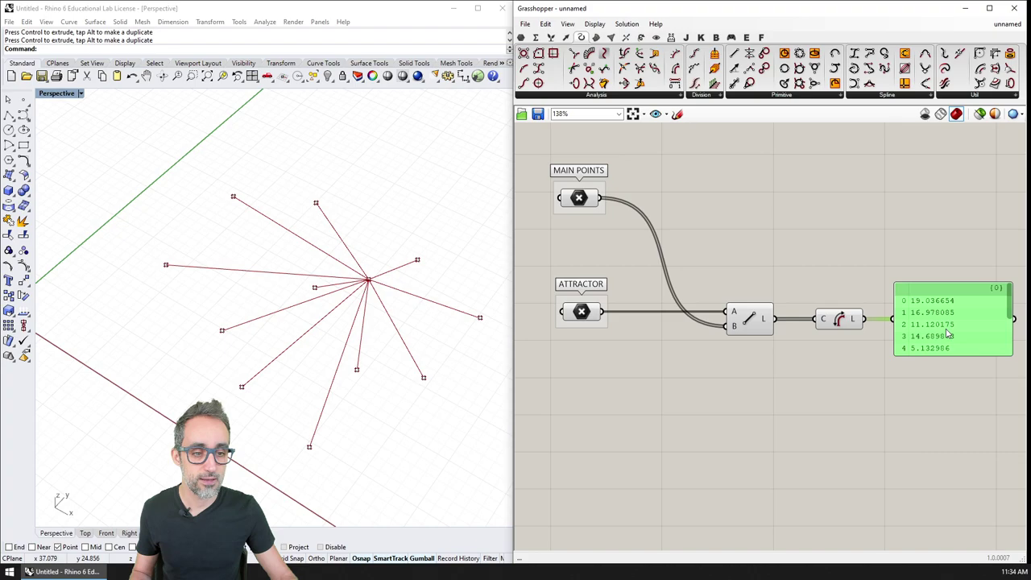
- Enlarge the length Panel until its whole list fits and align it with the Length component
right_click_drag(1004, 366, 880, 342)
left_click_drag(885, 333, 917, 545)
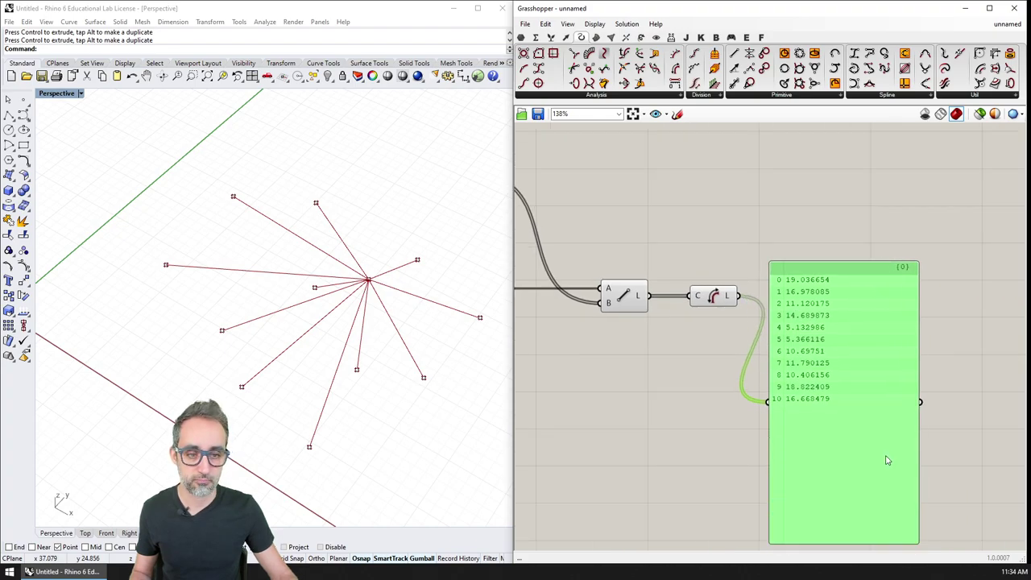
left_click_drag(886, 452, 894, 346)
scroll(786, 358, "down", 2)
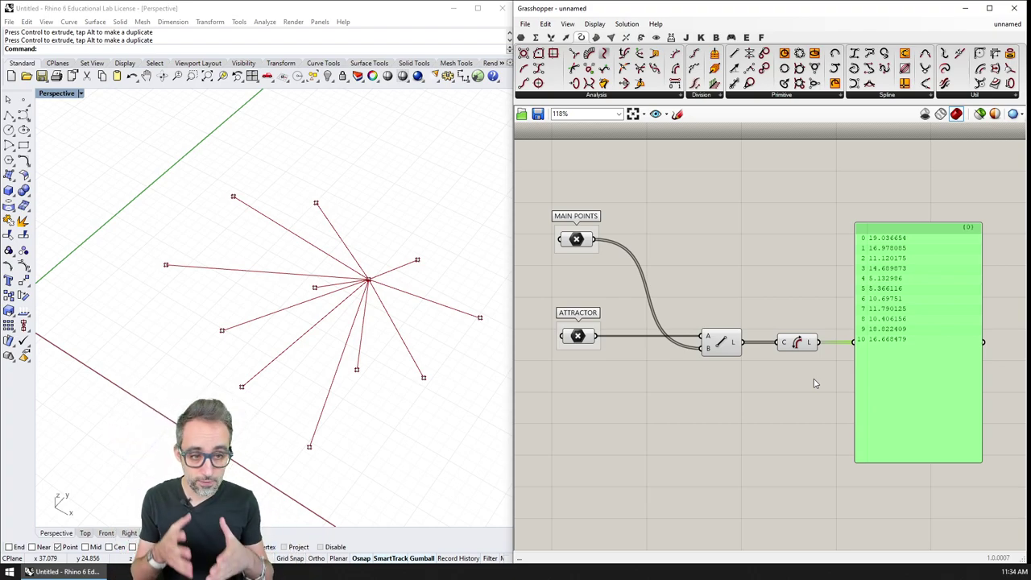
- Add a Distance component below the Line component and connect ATTRACTOR to A and MAIN POINTS to B
left_click(566, 37)
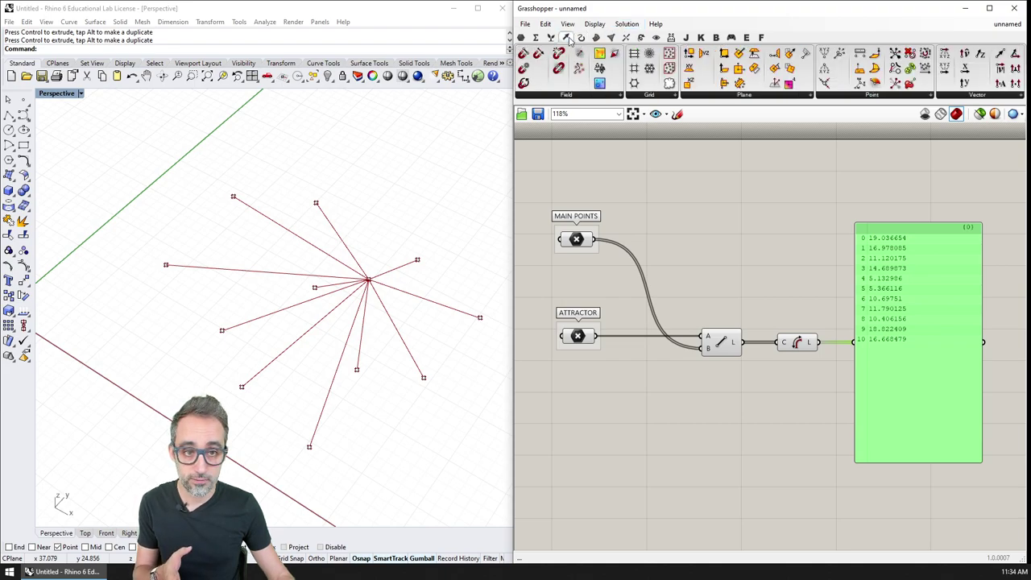
left_click(862, 96)
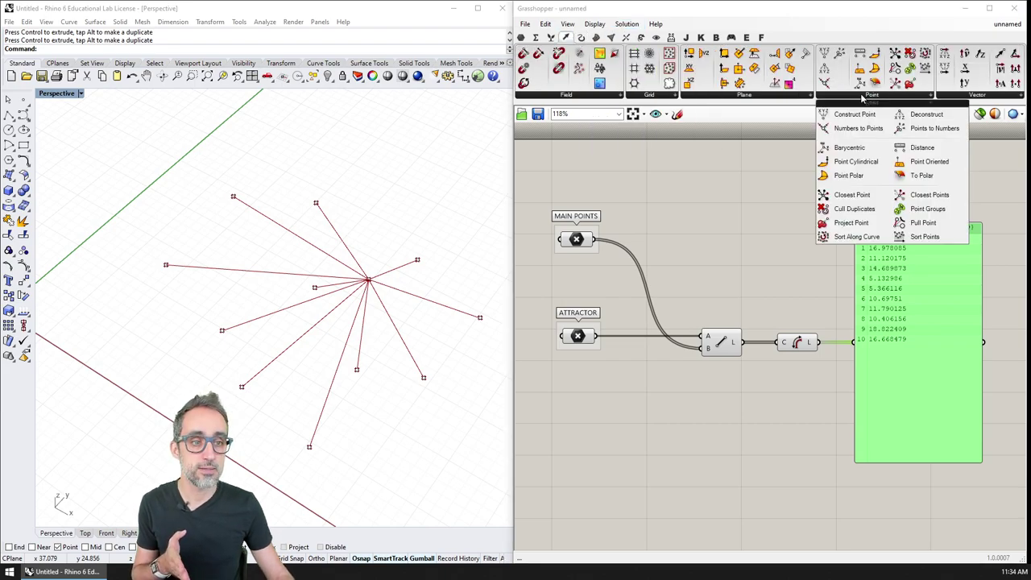
left_click(914, 152)
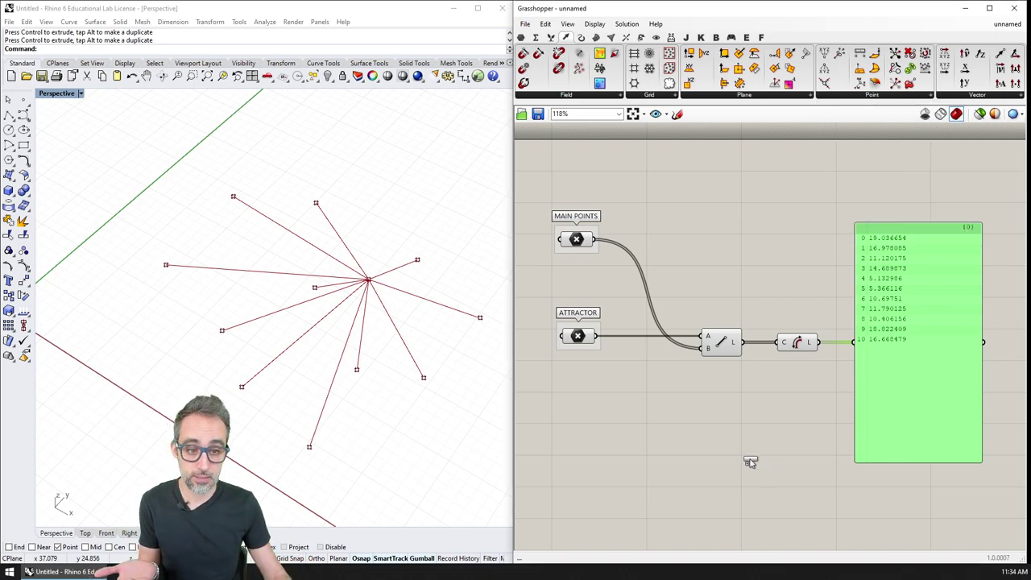
left_click(721, 445)
left_click_drag(721, 442, 720, 440)
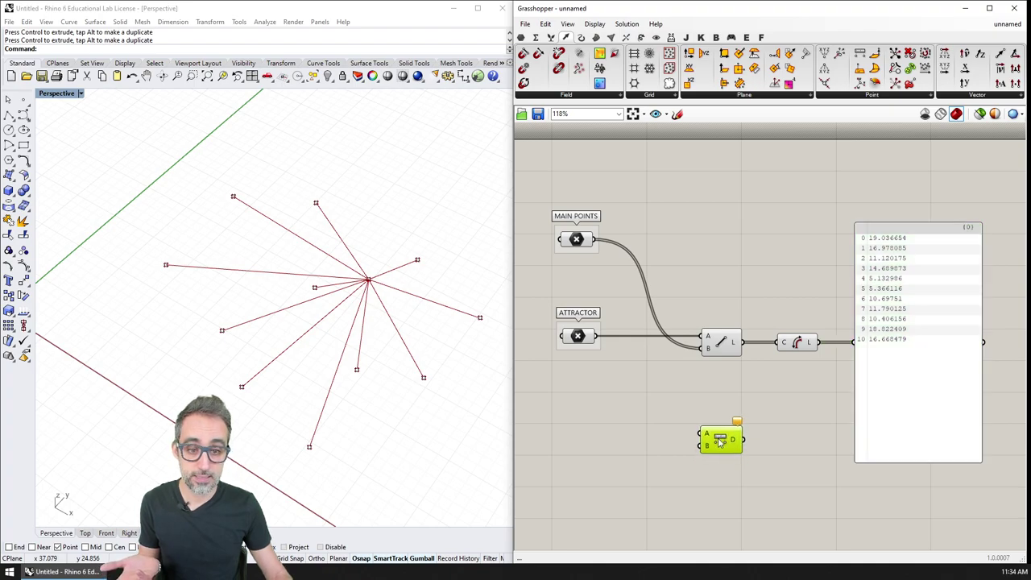
left_click_drag(599, 337, 699, 435)
left_click_drag(597, 240, 700, 444)
right_click_drag(839, 425, 814, 325)
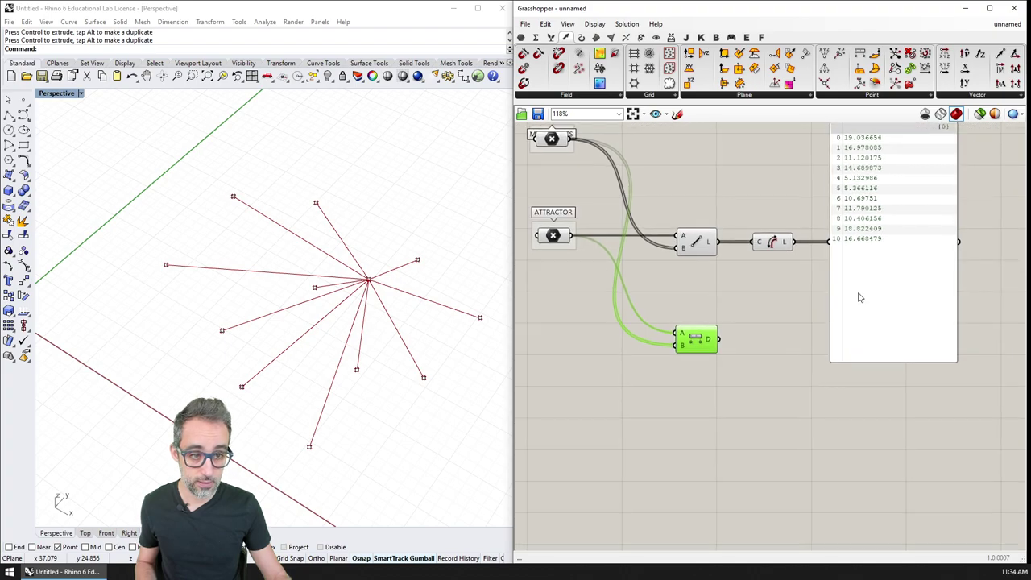
- Shorten the length Panel, duplicate it below, and connect the Distance output to the copy in place of the Length output
left_click(860, 297)
right_click_drag(873, 363, 870, 398)
mouse_move(874, 402)
left_mouse_down()
mouse_move(875, 263)
mouse_move(876, 398)
left_mouse_up()
key("alt")
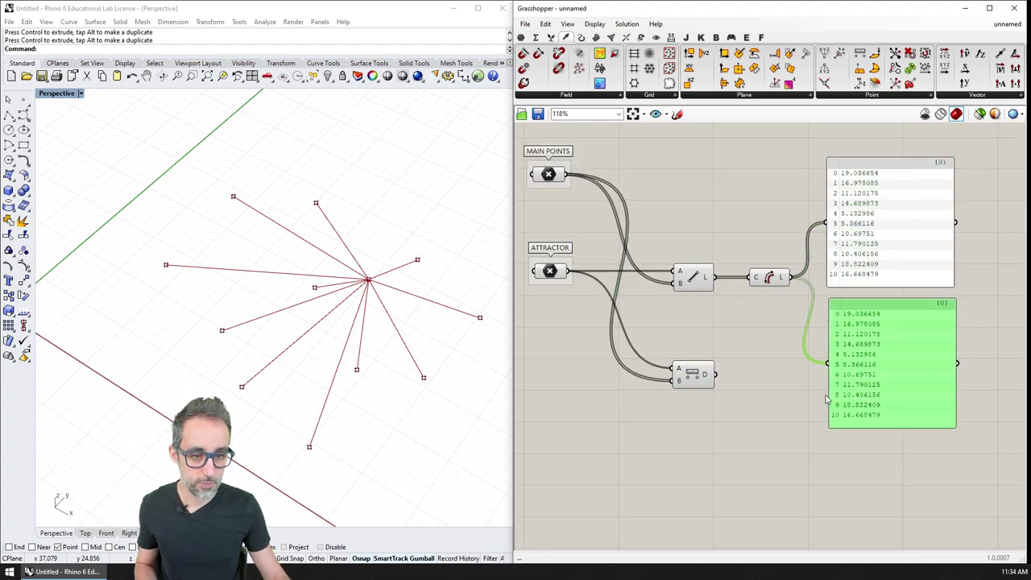
left_click_drag(714, 374, 823, 364, "shift")
left_click_drag(858, 365, 857, 377)
left_click(780, 414)
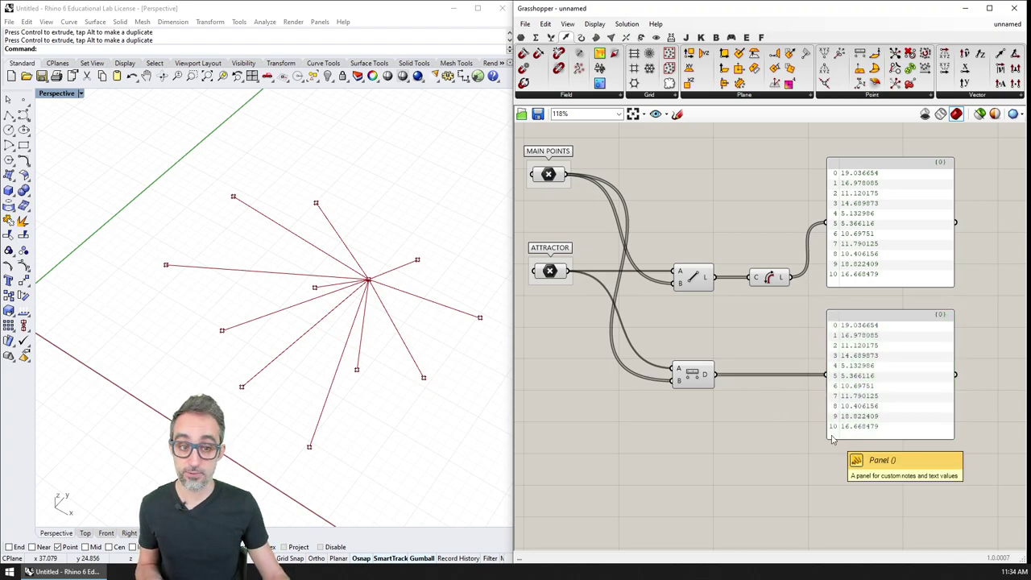
left_click(684, 371)
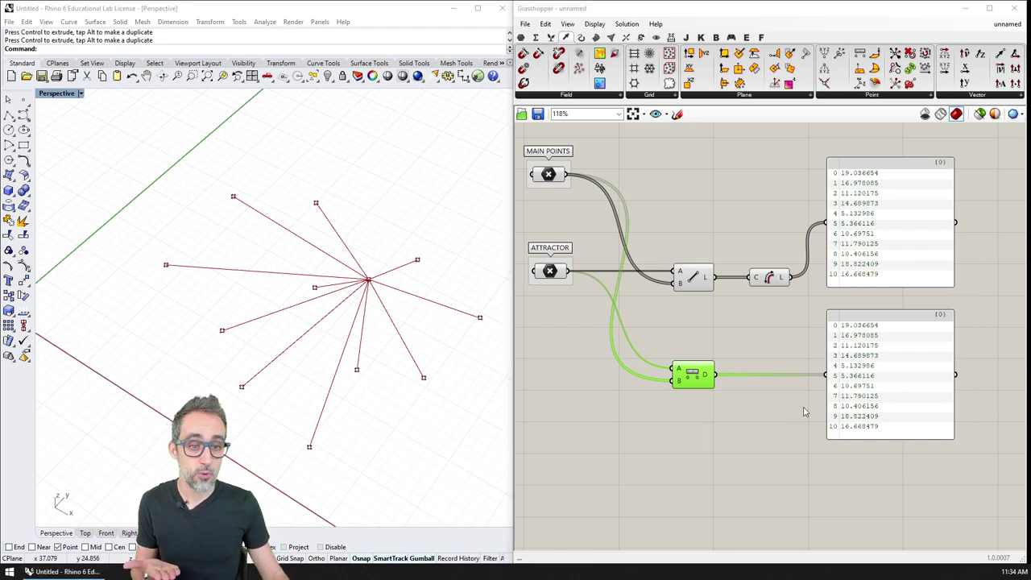
left_click(741, 410)
left_click(691, 379)
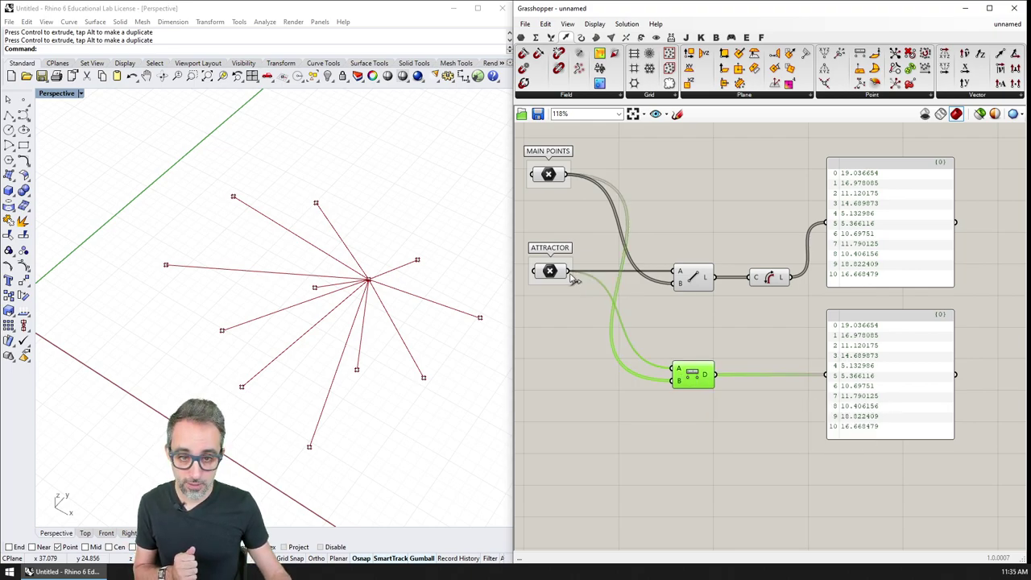
left_click(548, 175)
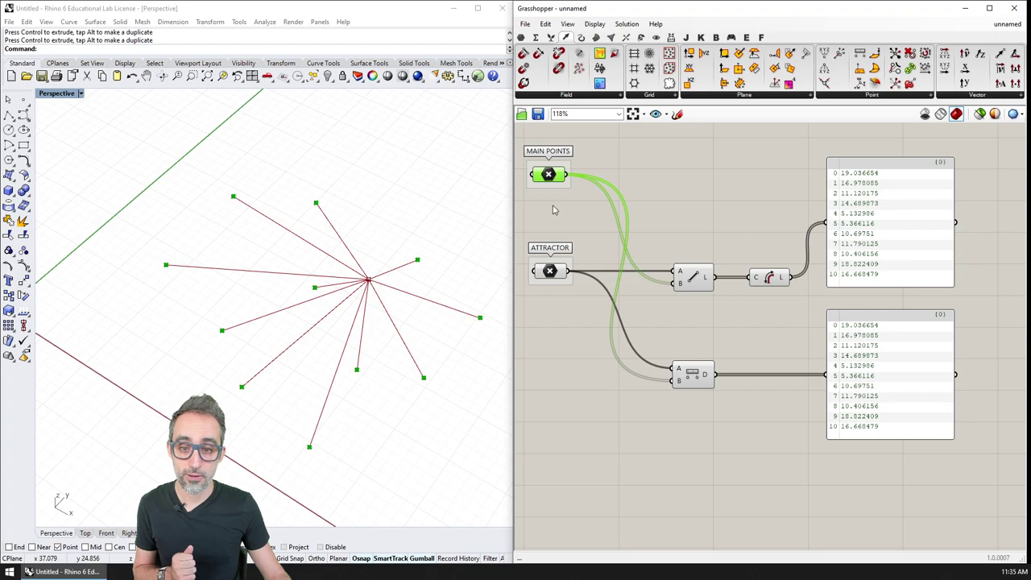
left_click(680, 317)
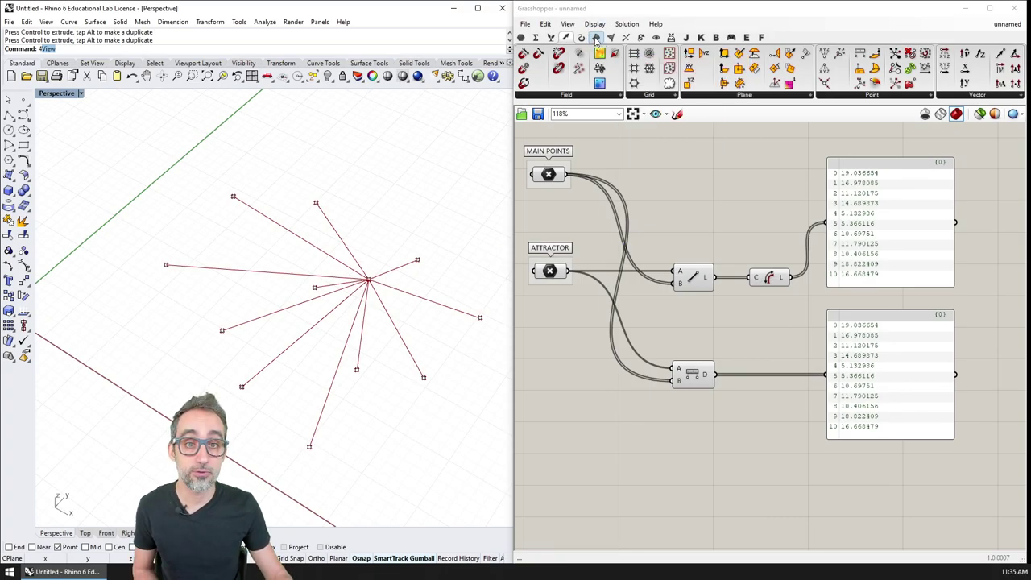
- Add a Circle component to the right of the Distance component
left_click(583, 38)
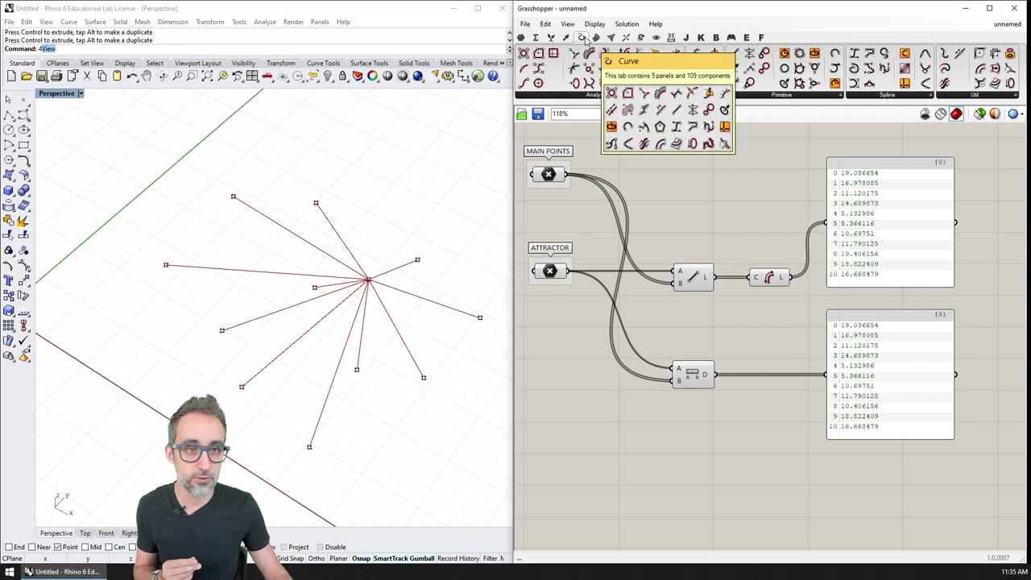
left_click(761, 96)
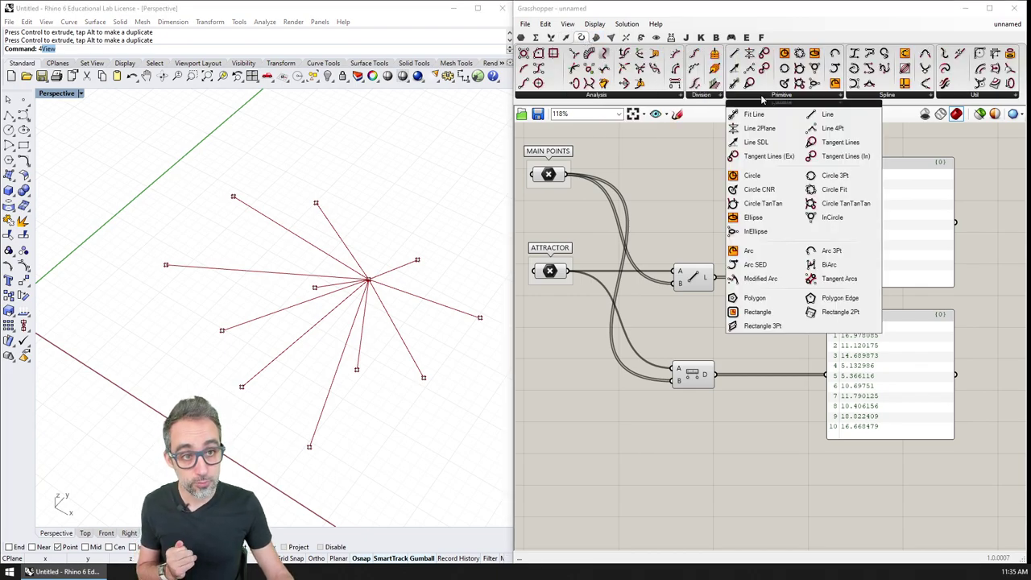
left_click(761, 177)
left_click(792, 447)
left_click_drag(791, 447, 778, 405)
left_click_drag(714, 375, 756, 397)
left_click(776, 445)
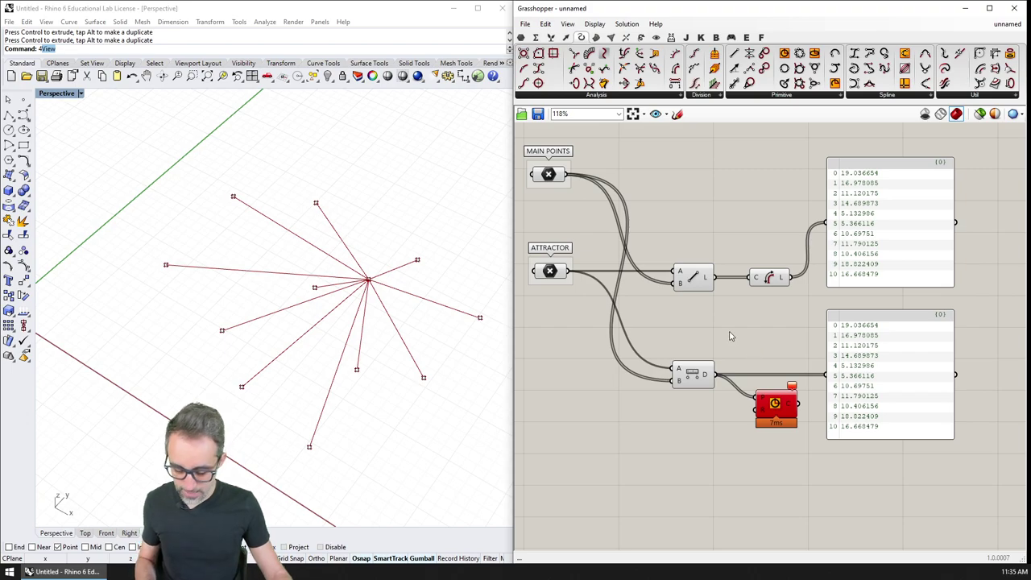
key("ctrl+z")
- Place the Circle component above the Distance output and connect MAIN POINTS to its plane input and the distances to its radius input
left_click(776, 405)
left_click_drag(769, 233, 775, 350)
left_click_drag(569, 177, 773, 341)
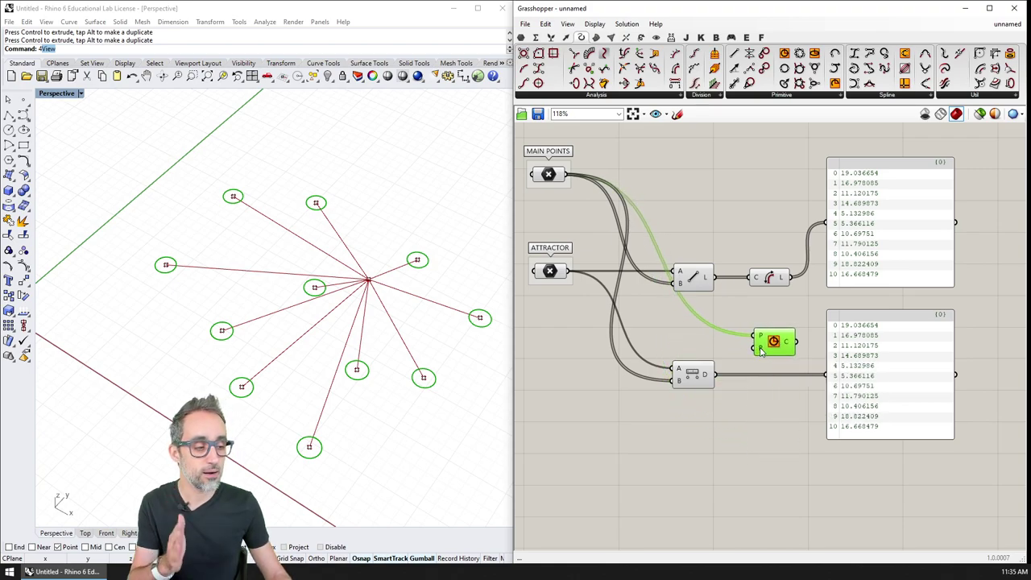
left_click(704, 371)
left_click_drag(715, 374, 757, 351)
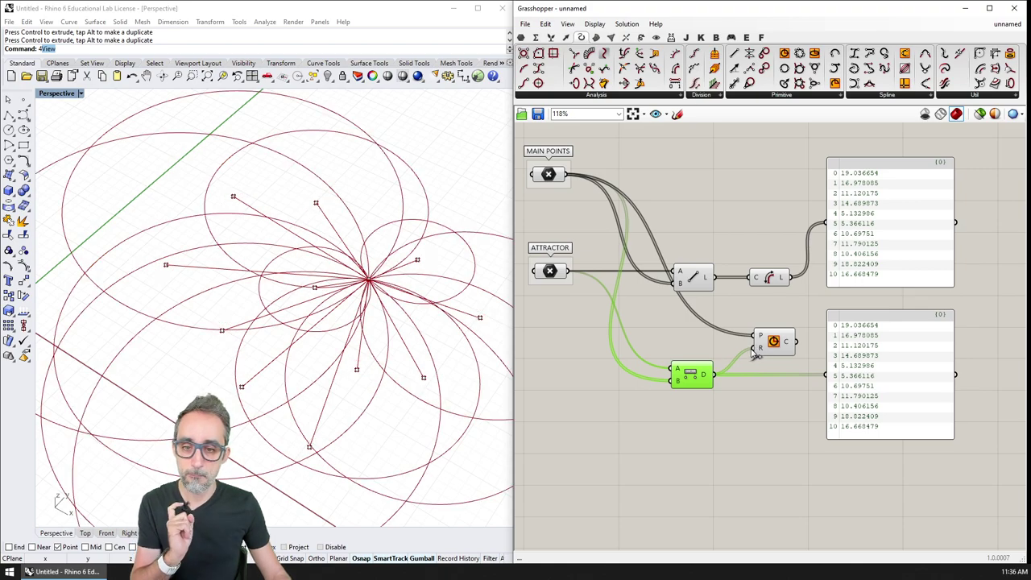
- Examine the generated circles in the Perspective viewport, looking closely at the area around the attractor point
right_click_drag(409, 295, 358, 287, "shift")
scroll(345, 285, "down", 4)
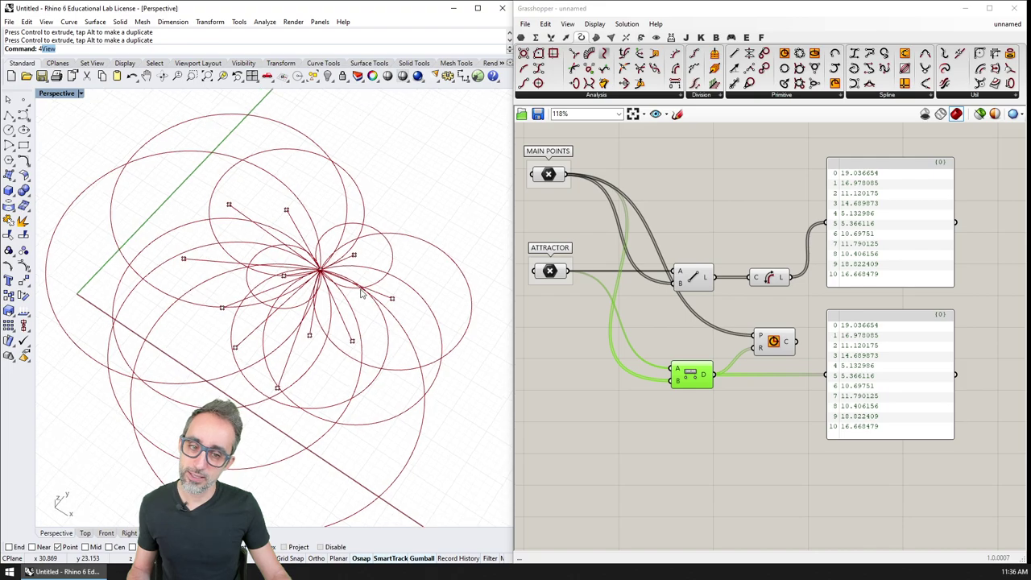
left_click(773, 343)
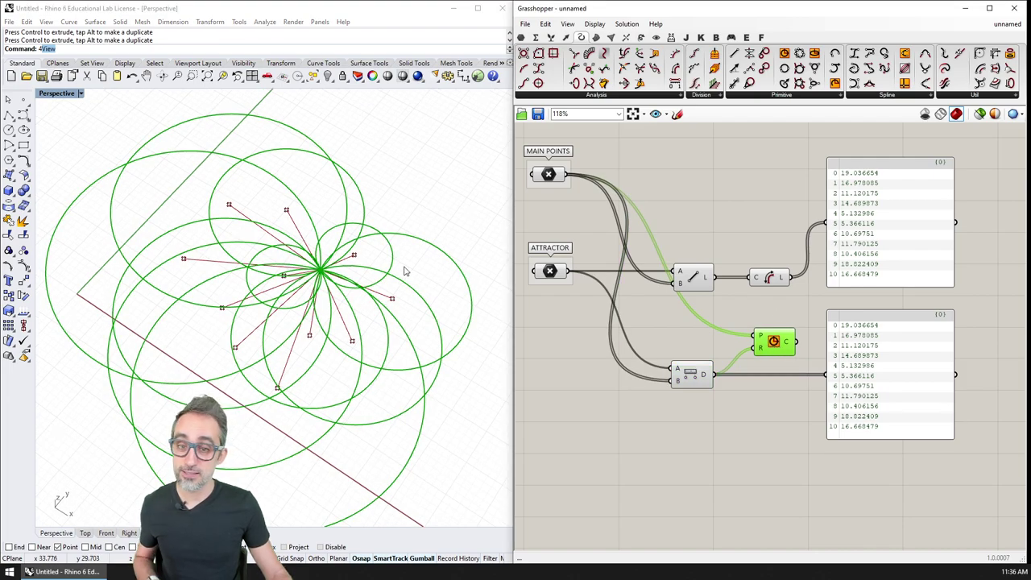
right_click_drag(380, 268, 385, 300, "shift")
scroll(385, 300, "up", 3)
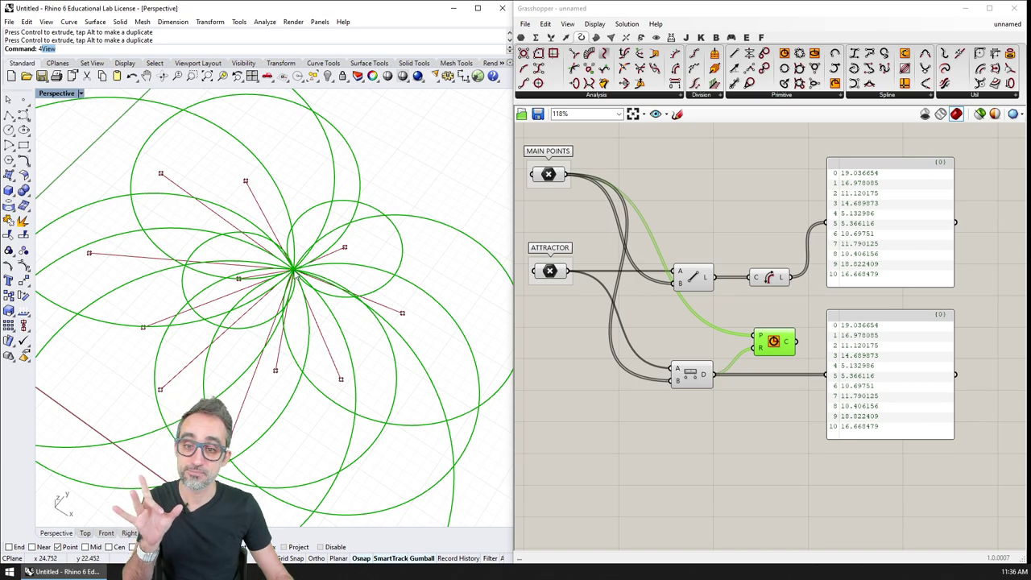
scroll(297, 275, "up", 4)
scroll(294, 275, "up", 2)
scroll(294, 275, "down", 6)
scroll(294, 274, "down", 1)
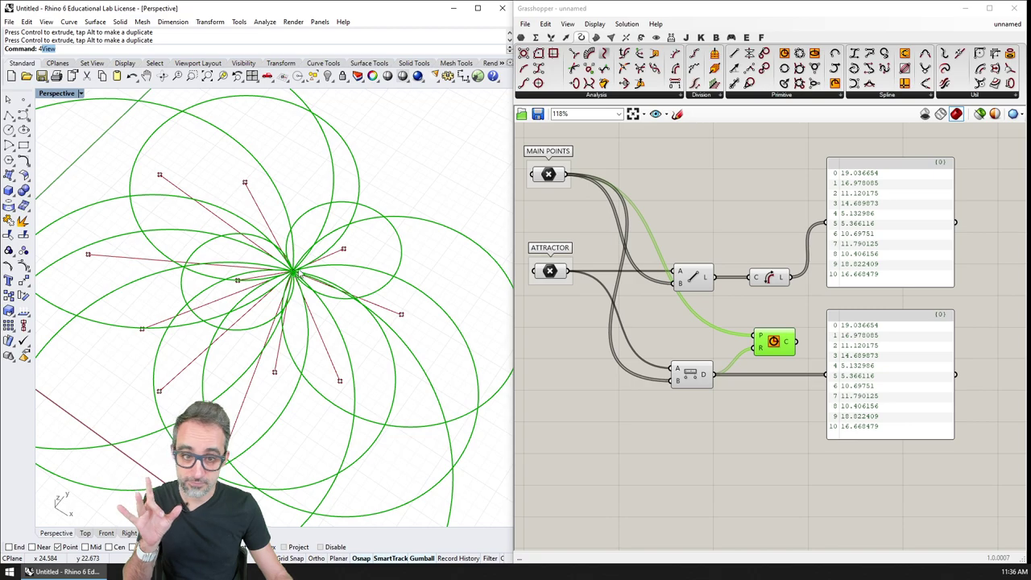
- Turn off the preview of the Line component that joins the attractor to the main points, leaving the circles displayed
left_click(684, 277)
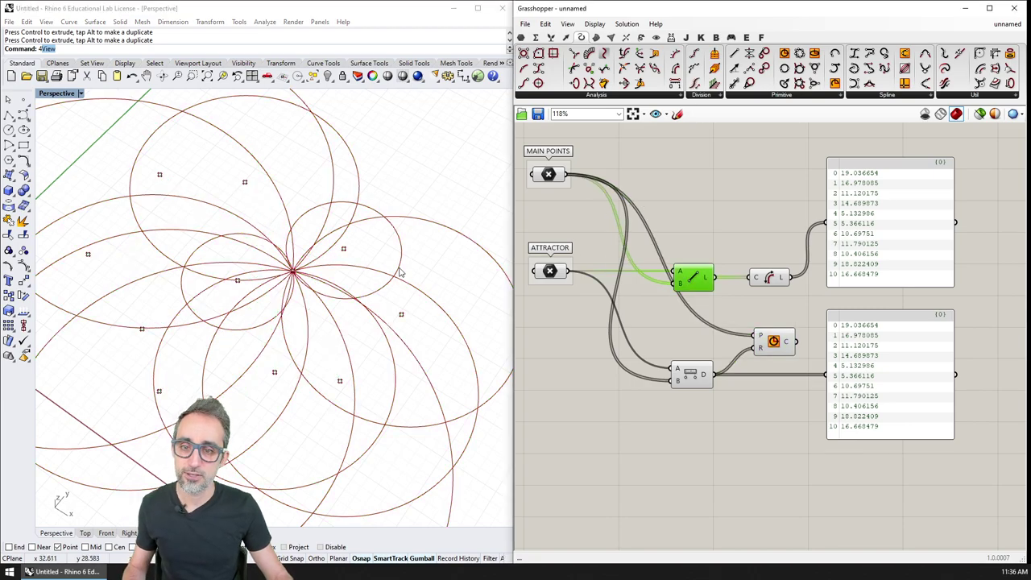
left_click(771, 351)
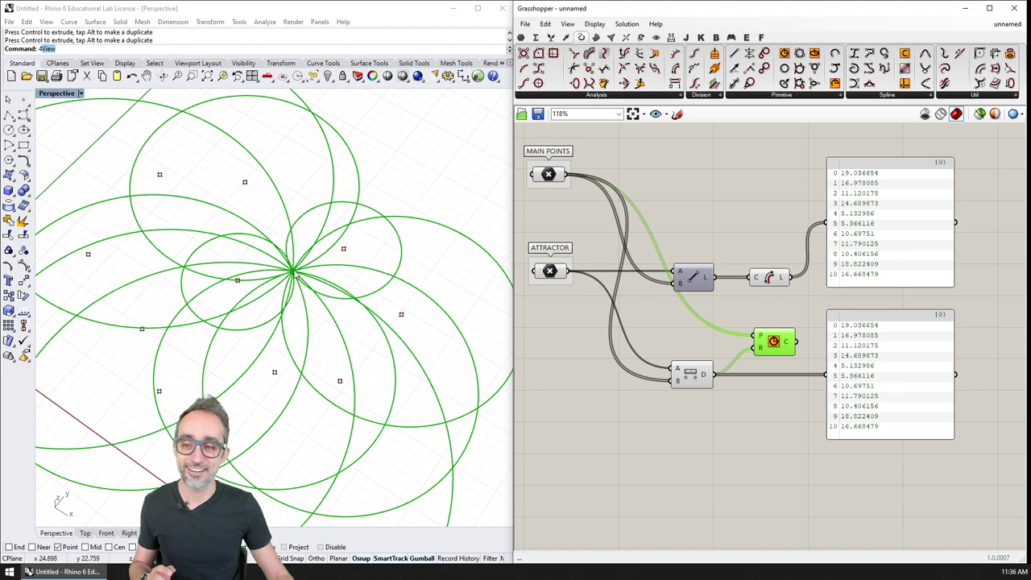
scroll(288, 278, "down", 3)
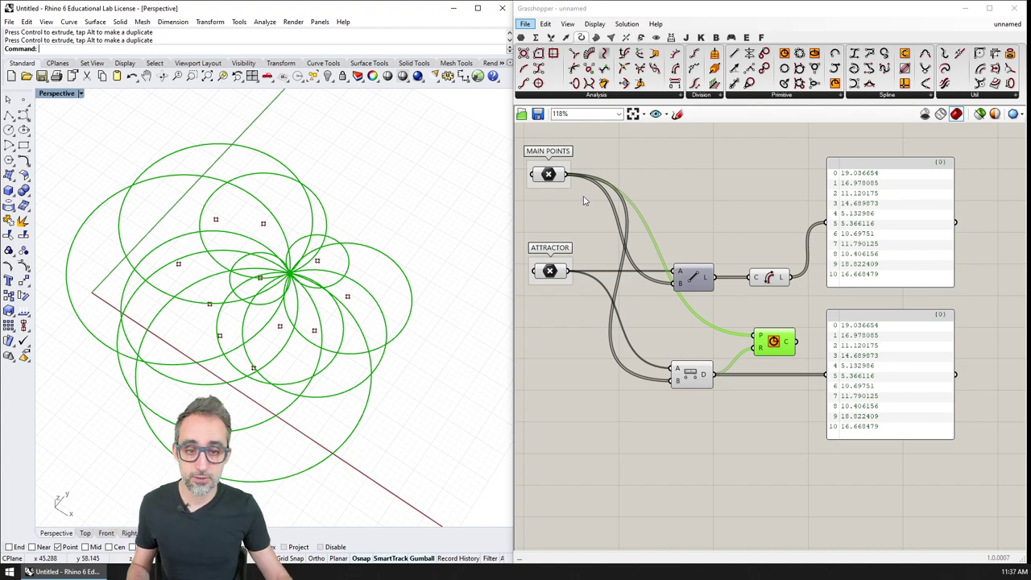
left_click(567, 432)
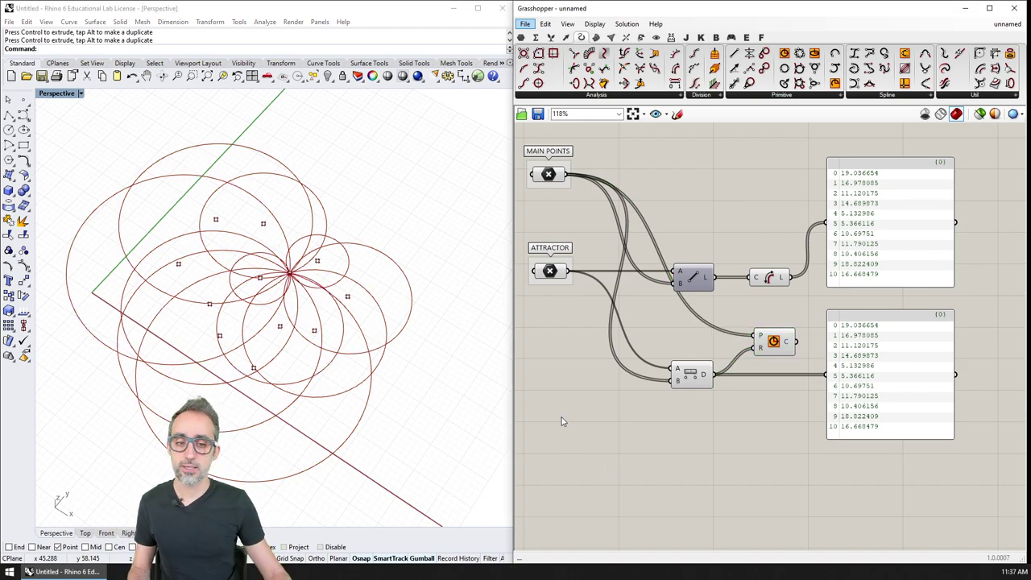
double_click(562, 420)
type("md sl")
key("Return")
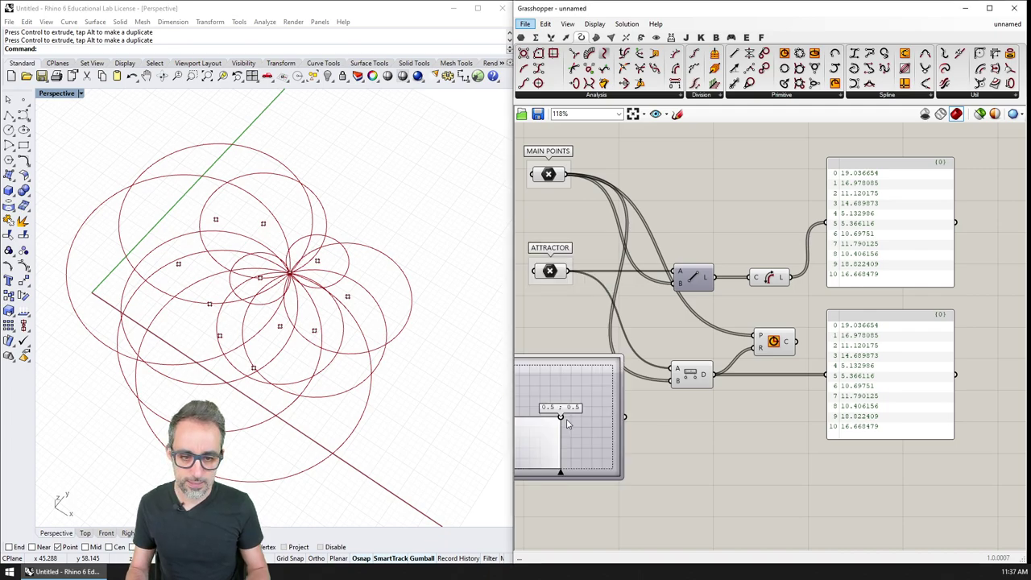
key("Delete")
- Add a Number Slider to the canvas and place it below the Distance component
right_click_drag(586, 420, 643, 410)
double_click(642, 410)
type("slider")
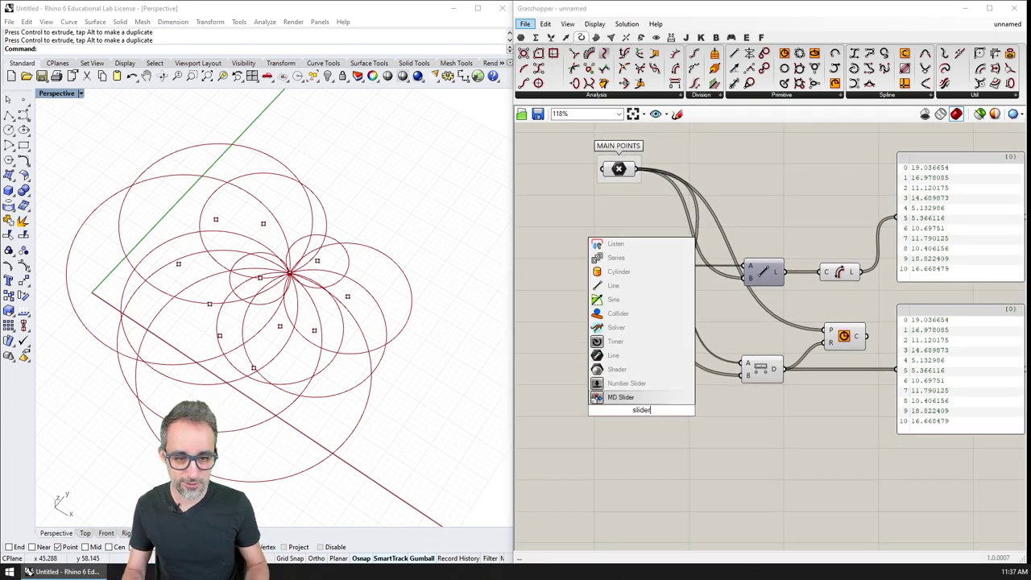
key("Return")
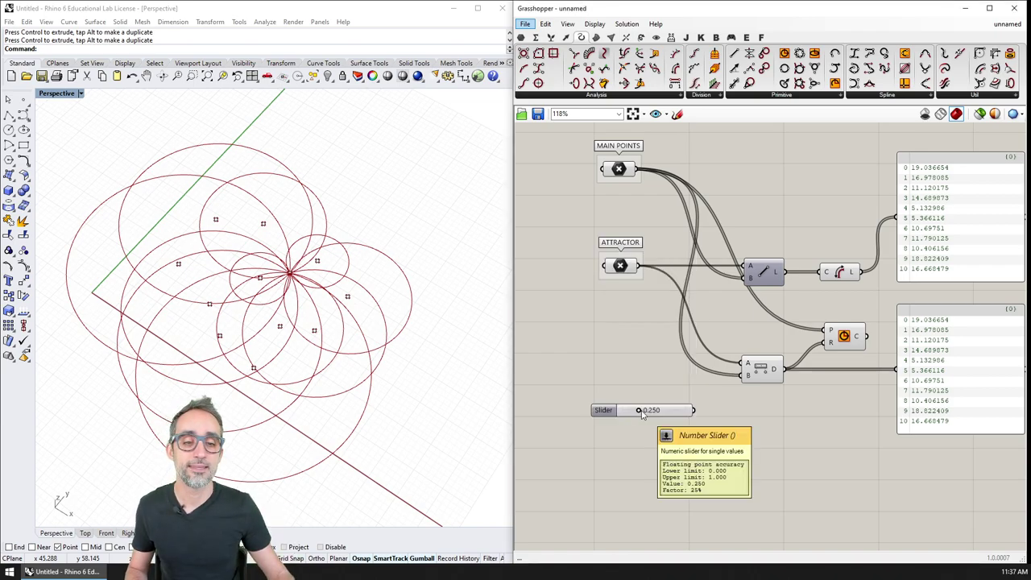
left_click_drag(641, 414, 664, 439)
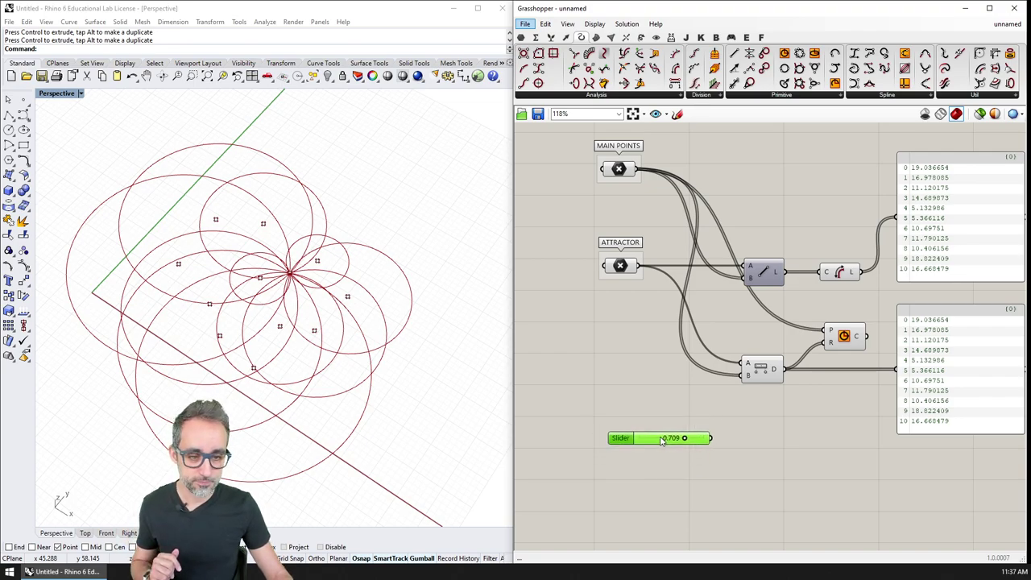
- Add a Multiplication component below the Distance component and connect the distances to its A input
double_click(762, 430)
type("mult")
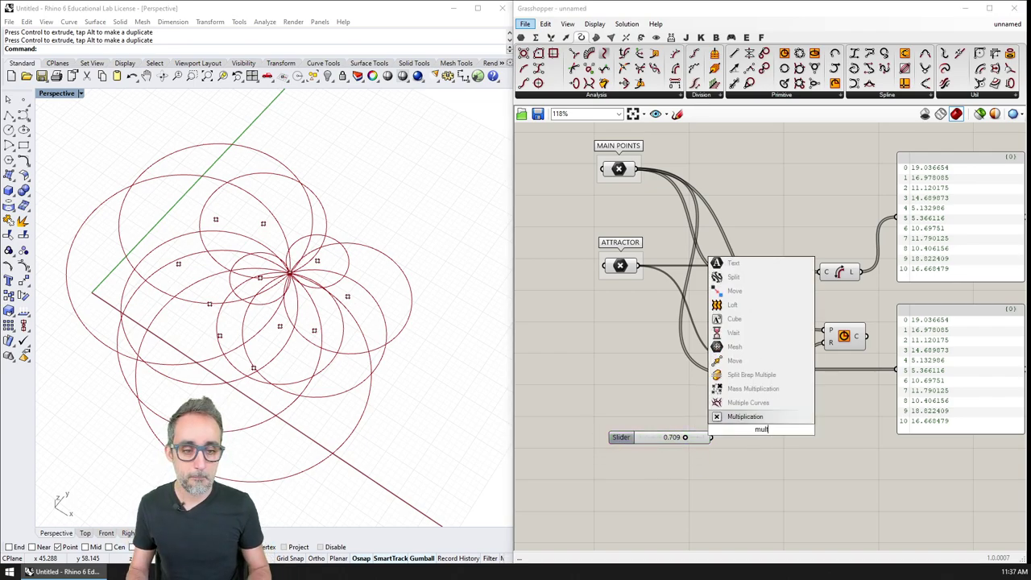
key("Return")
left_click_drag(785, 370, 823, 426)
- Set the slider to 0.5 and connect it to the B input of the Multiplication component
double_click(652, 437)
type("0.5")
key("Return")
scroll(724, 373, "up", 3)
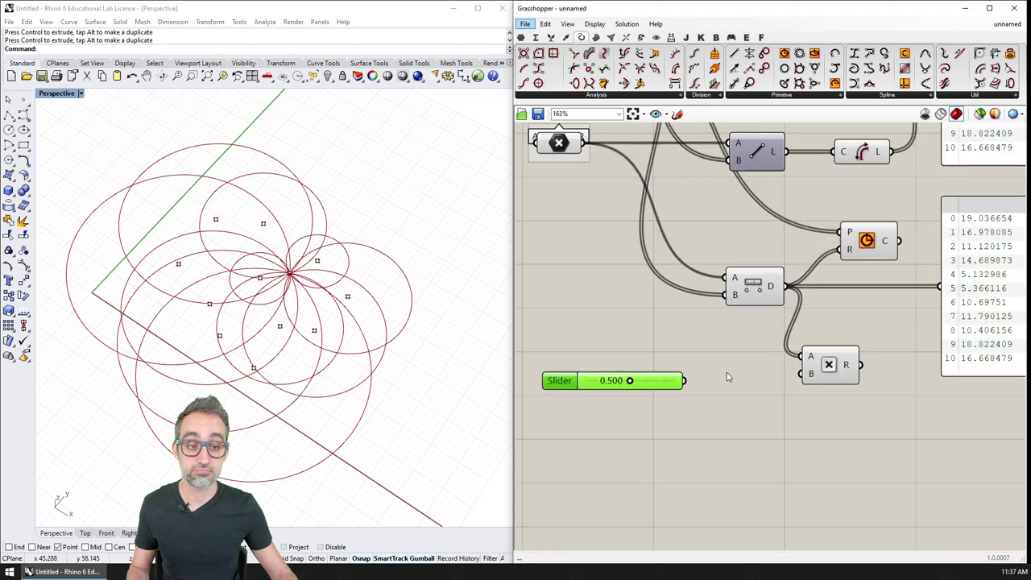
left_click_drag(678, 379, 797, 372)
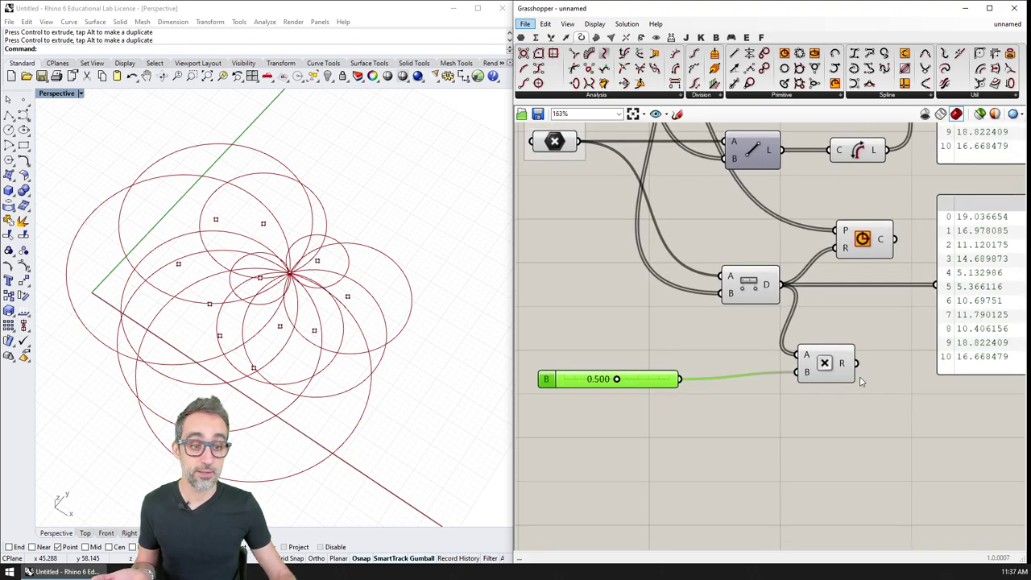
right_click_drag(851, 380, 818, 402)
left_click_drag(798, 389, 805, 397)
- Connect the Multiplication result to the lower Panel and to the Circle's radius input, replacing the raw distances in both
right_click_drag(863, 390, 704, 375)
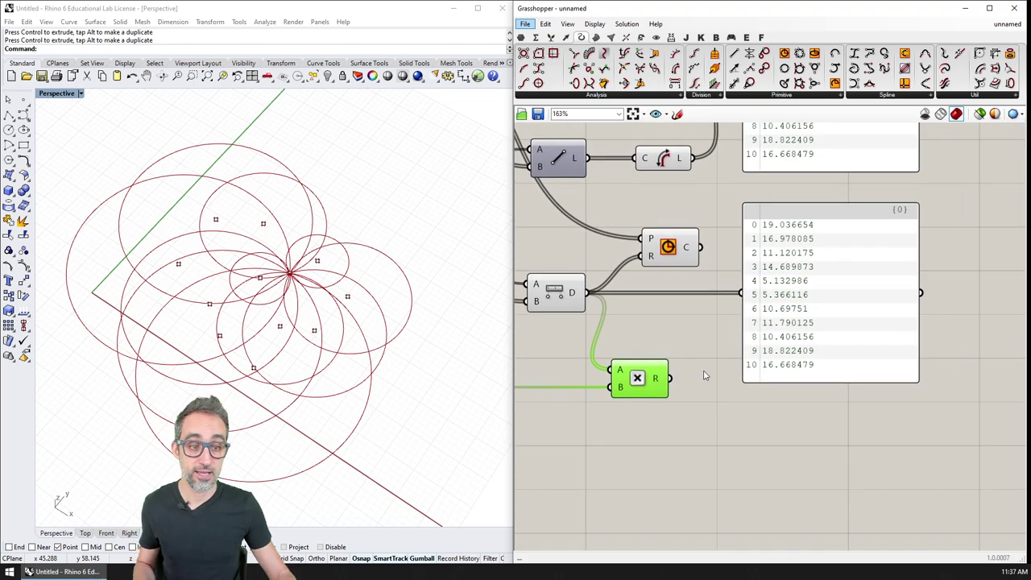
scroll(693, 379, "down", 1)
left_click_drag(674, 377, 731, 306)
right_click_drag(724, 324, 713, 440)
right_click_drag(778, 366, 839, 391)
left_click_drag(721, 377, 741, 377)
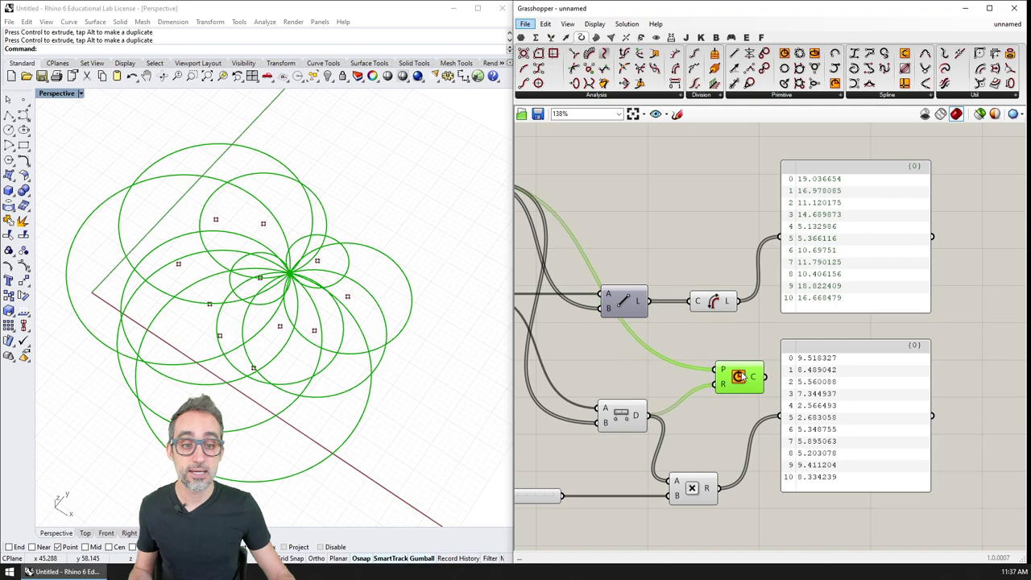
left_click_drag(718, 489, 721, 385)
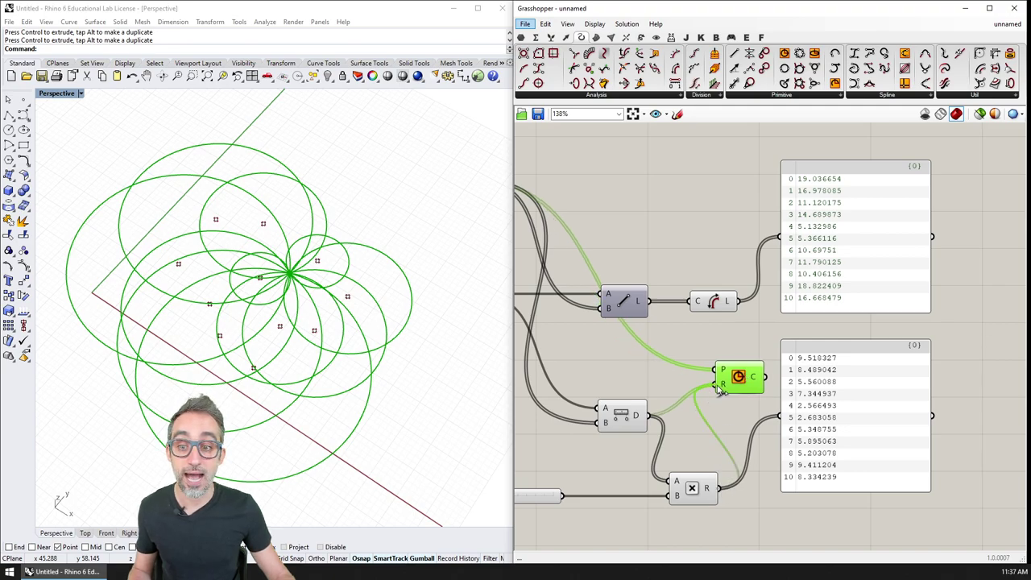
- Reduce the multiplier slider to 0.205 to shrink the circles around the main points
mouse_move(309, 305)
right_mouse_down()
mouse_move(322, 306)
mouse_move(315, 308)
right_mouse_up()
scroll(314, 308, "up", 4)
right_click_drag(639, 467, 786, 414)
right_click_drag(387, 313, 418, 300, "shift")
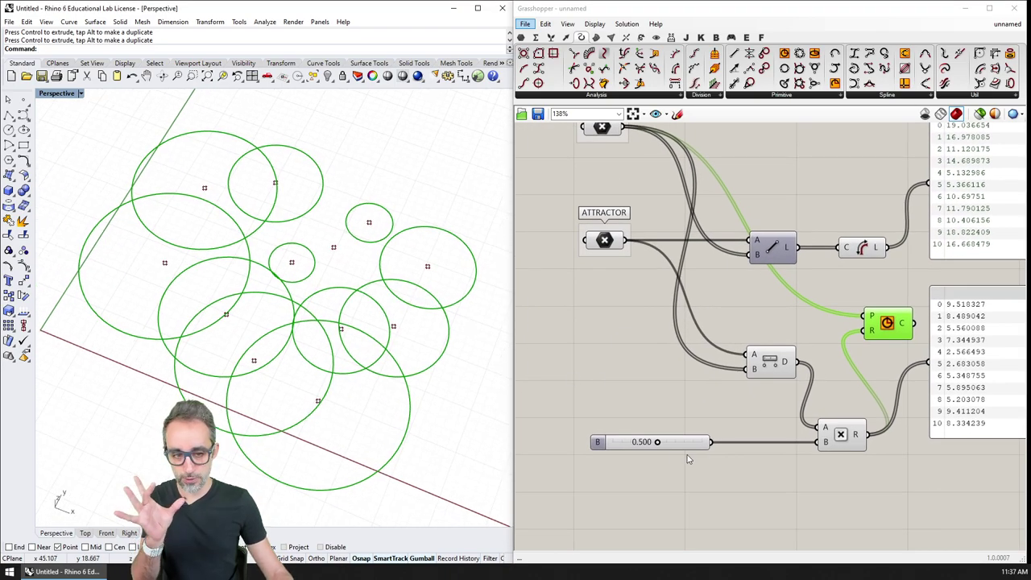
left_click_drag(657, 445, 632, 444)
left_click(358, 263)
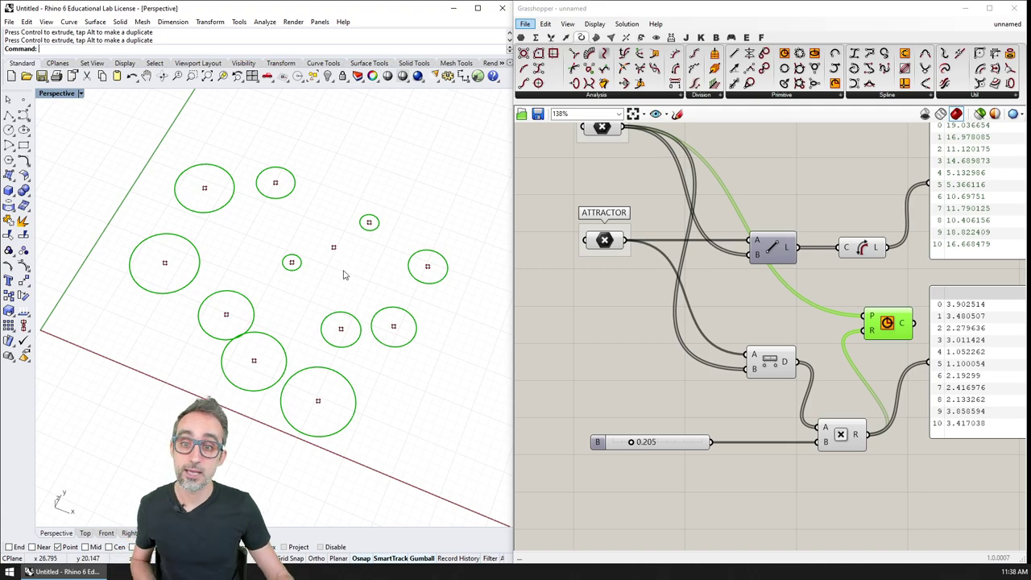
- Test the circles' response by moving the attractor between the two lower-right main points, and over to the two far-left ones
left_click(334, 248)
left_click_drag(372, 242, 404, 324)
left_click(378, 357)
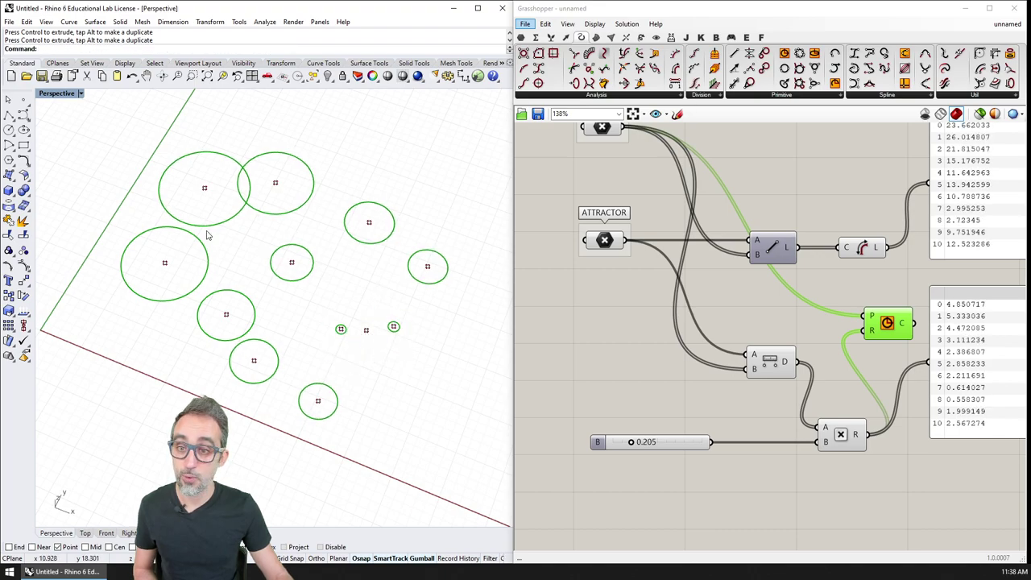
left_click(366, 327)
left_click_drag(367, 327, 204, 212)
left_click(232, 203)
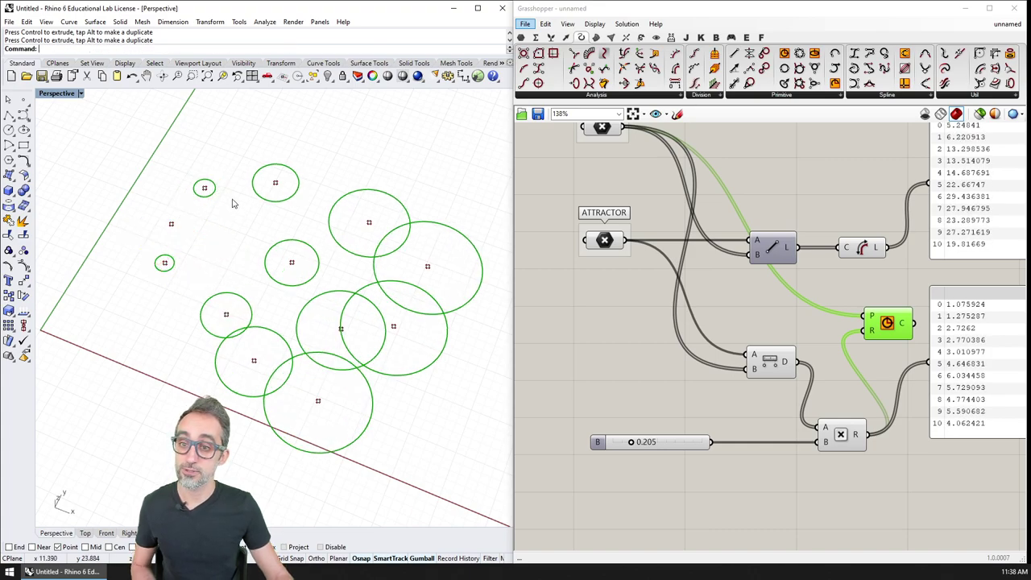
- Move the attractor point back into the open area between the right-hand group of main points
left_click(171, 223)
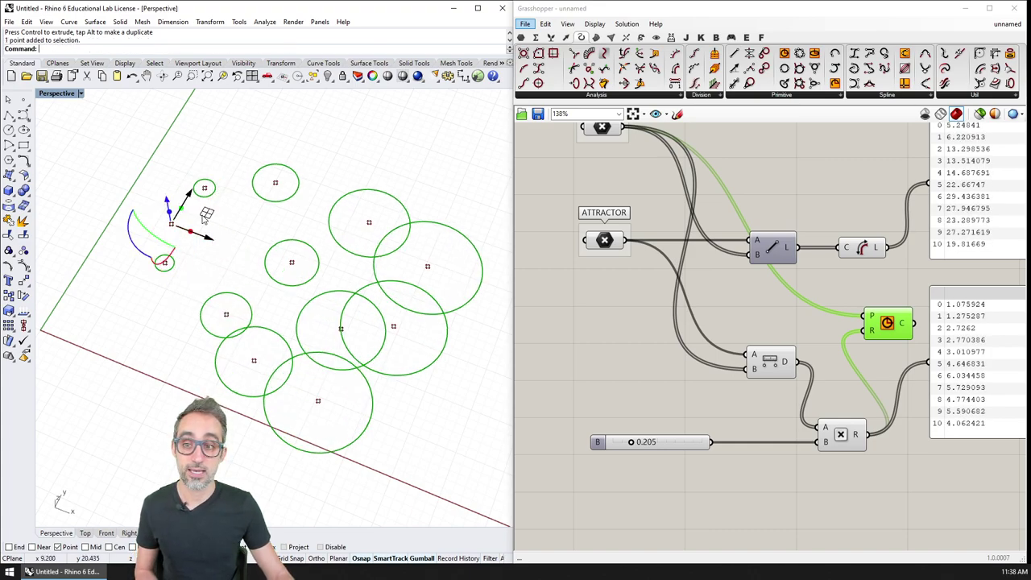
left_click_drag(207, 212, 398, 263)
right_click_drag(404, 320, 400, 299)
left_click_drag(404, 285, 398, 283)
right_click_drag(398, 299, 407, 312)
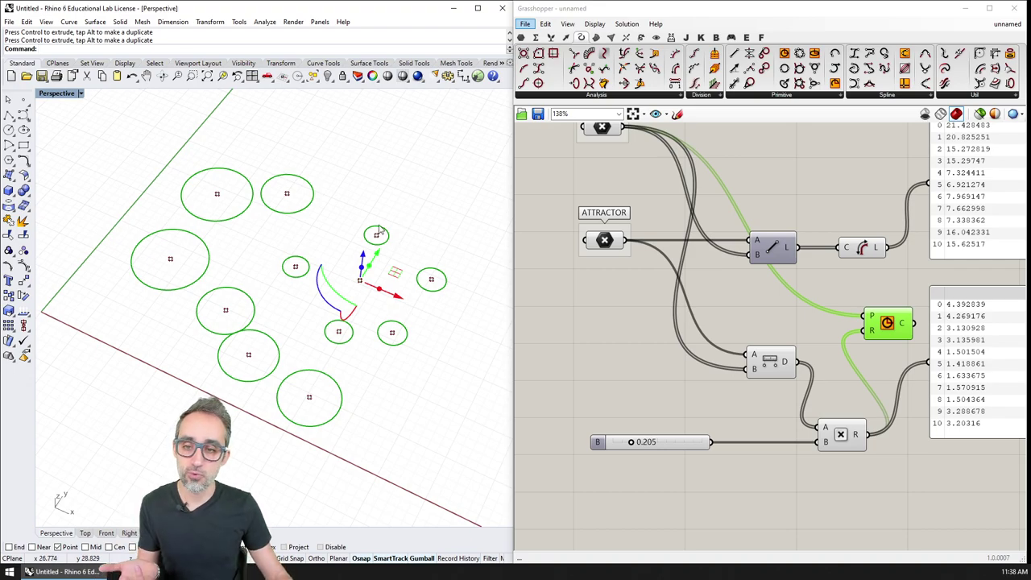
left_click_drag(394, 273, 376, 269)
left_click(416, 253)
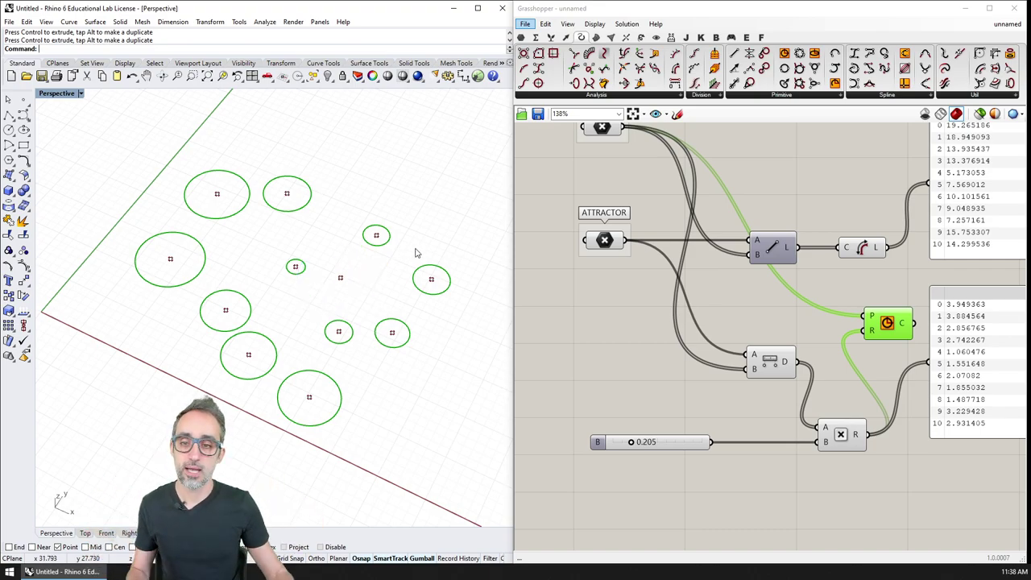
right_click_drag(419, 278, 387, 300, "shift")
scroll(395, 270, "down", 2)
scroll(373, 270, "up", 2)
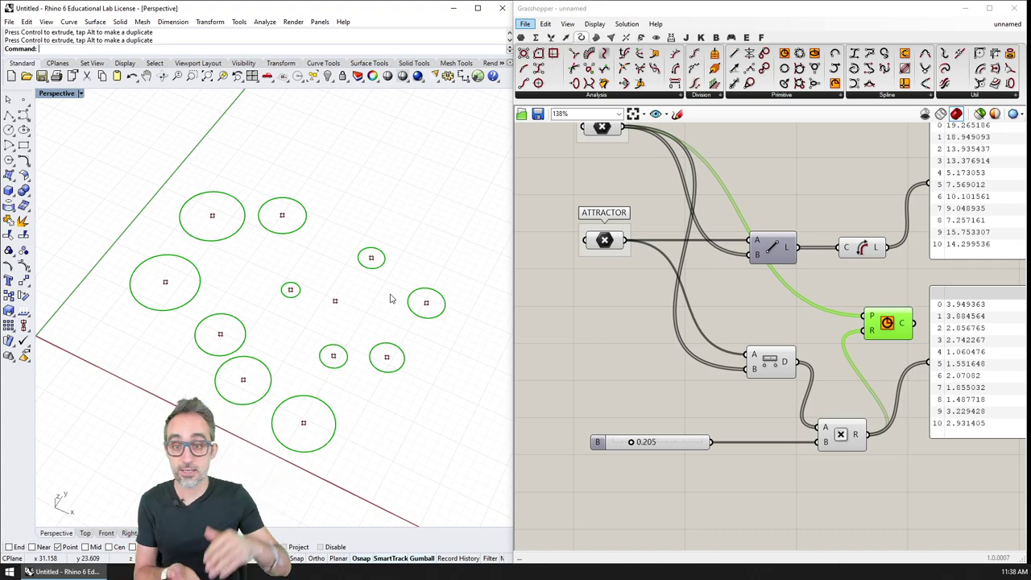
- Add a Cylinder component below the Multiplication component
scroll(618, 249, "down", 3)
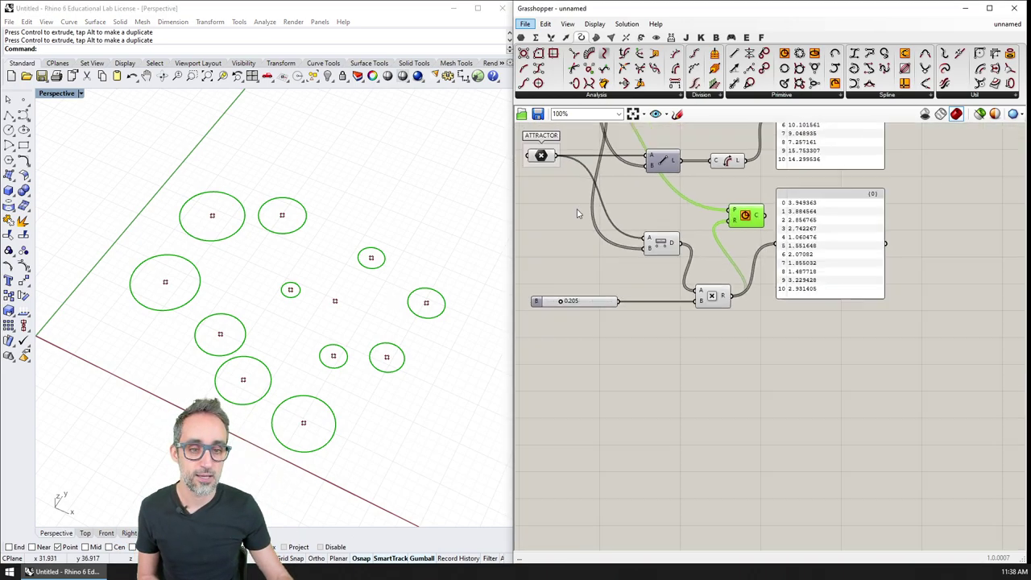
double_click(685, 330)
type("cyle")
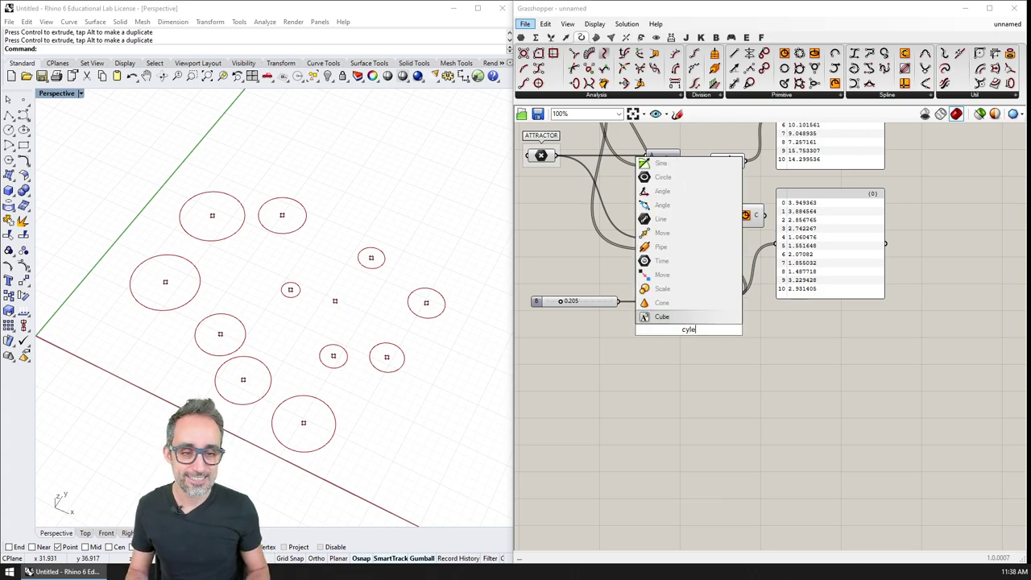
key("BackSpace")
key("Return")
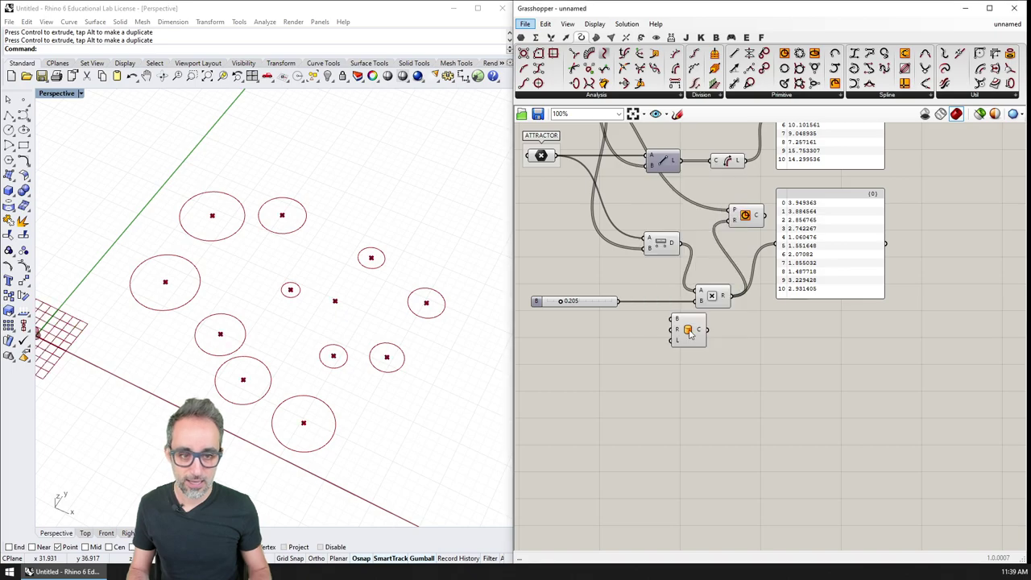
- Keep the Circle component on the canvas but turn off its preview
right_click_drag(736, 236, 774, 285)
left_click(782, 266)
key("Delete")
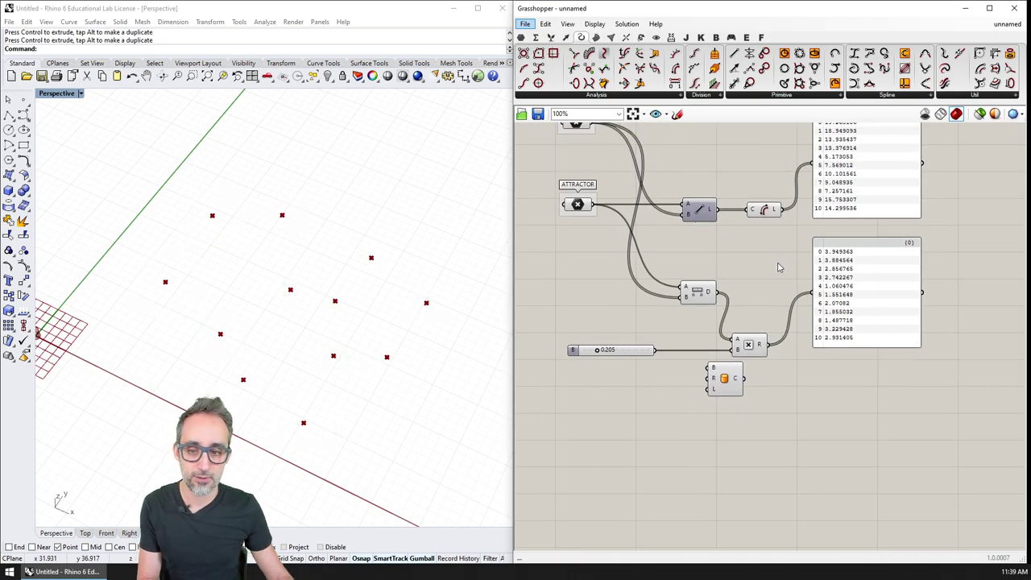
key("ctrl+z")
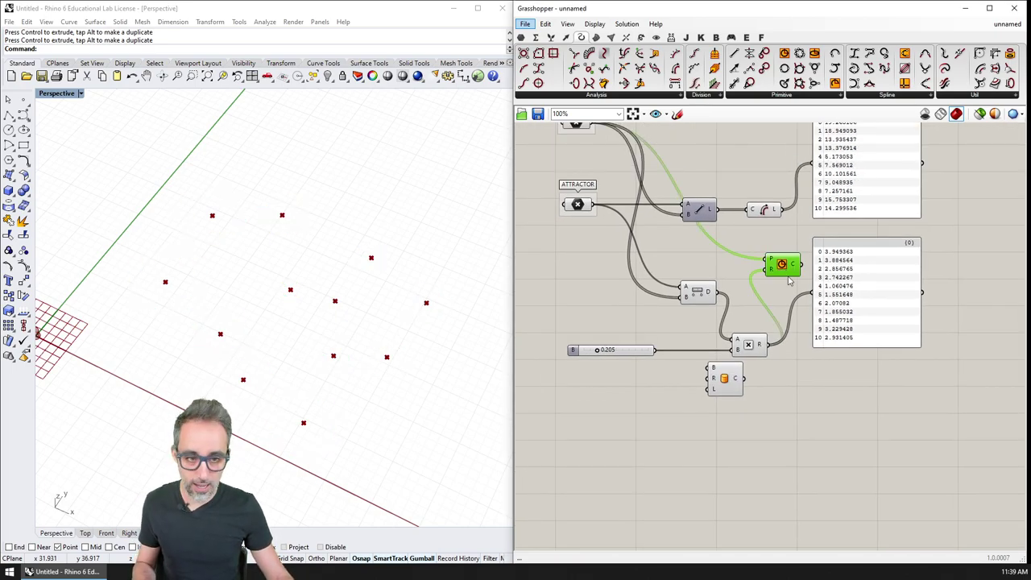
- Arrange the Multiplication component, the Circle component and the lower Panel in a row to the right of the Distance component
left_click(755, 347)
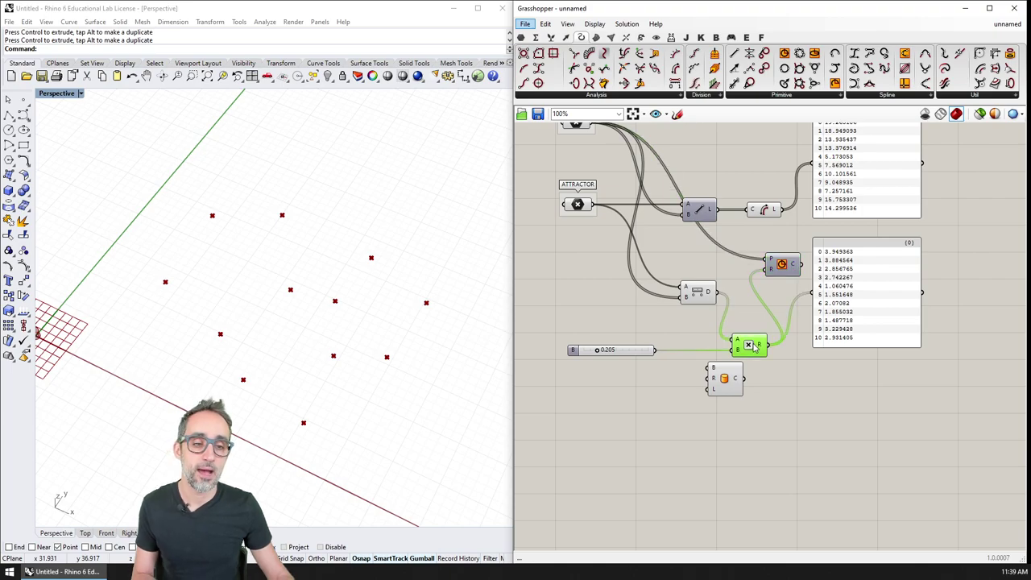
left_click_drag(757, 347, 761, 304)
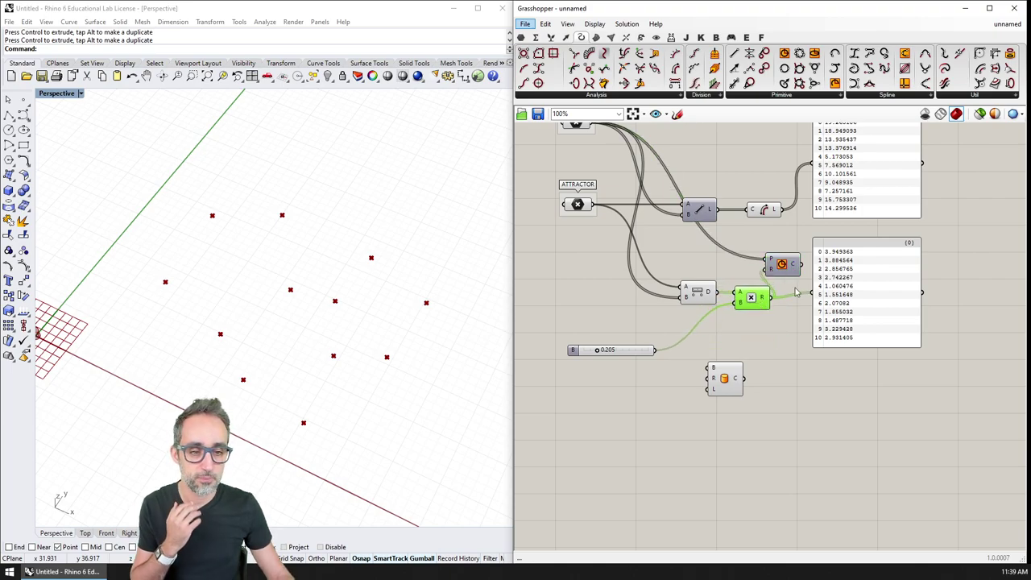
left_click_drag(866, 311, 918, 312)
left_click_drag(781, 268, 815, 291)
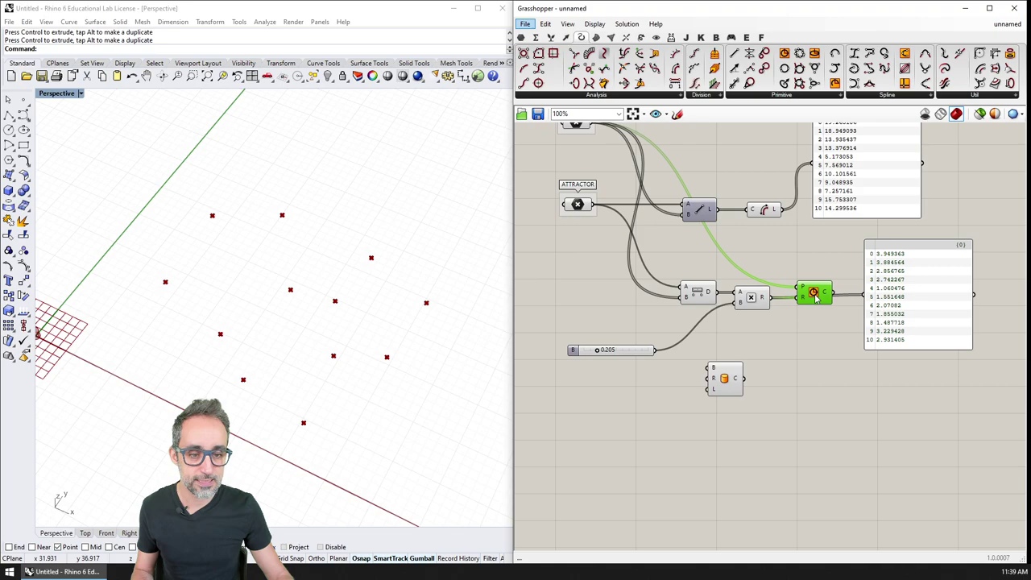
- Reposition the Cylinder component and connect MAIN POINTS to its base input
left_click_drag(725, 378, 720, 368)
right_click_drag(630, 186, 670, 225)
left_click_drag(633, 163, 748, 400)
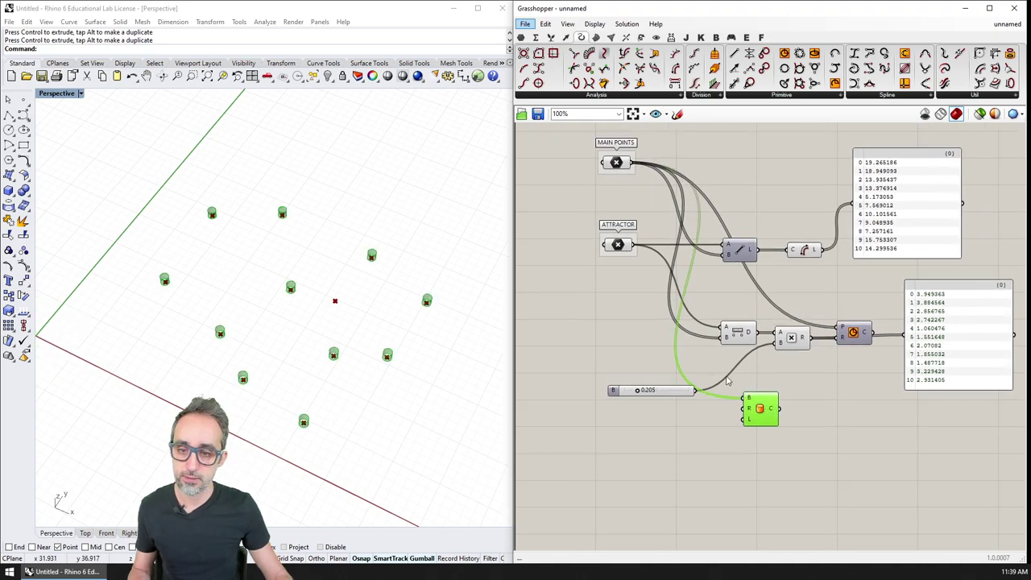
- Add a Number Slider below the multiplier slider, connect it to the Cylinder's radius input, and set it to 1.000
right_click_drag(641, 421, 654, 409)
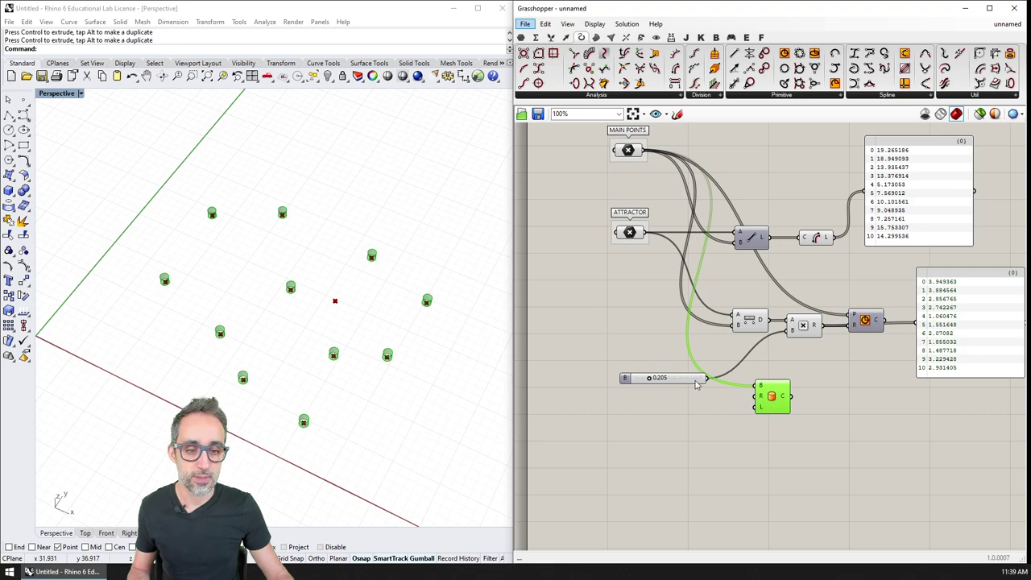
left_click_drag(695, 381, 678, 378)
double_click(654, 405)
type("slider")
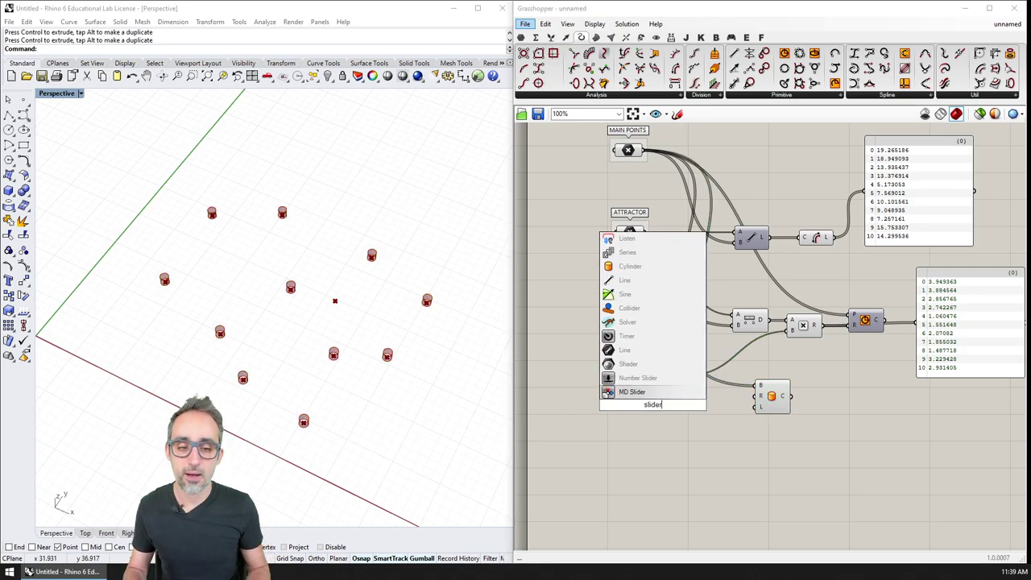
key("Return")
left_click_drag(697, 405, 757, 395)
left_click_drag(655, 405, 691, 409)
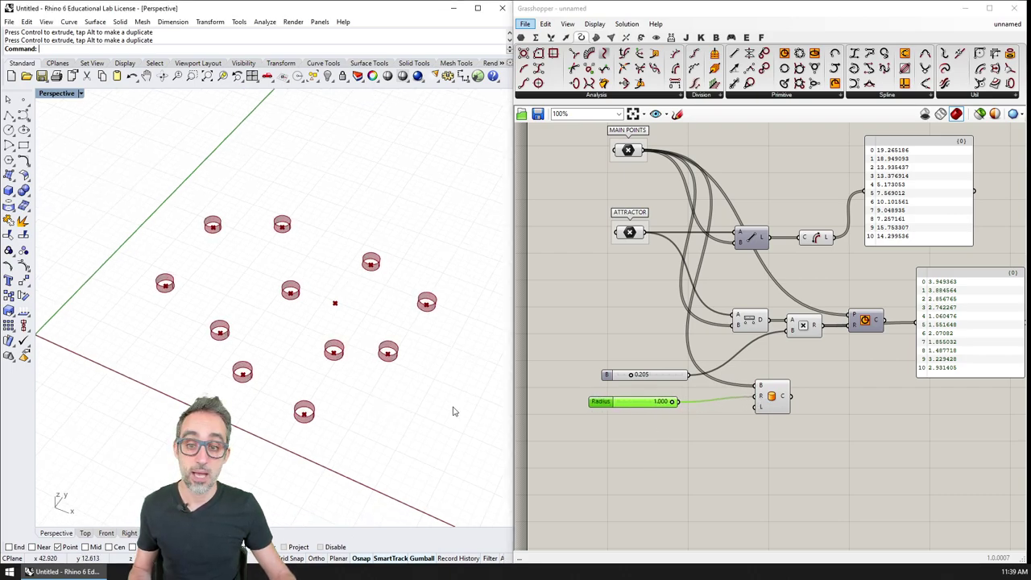
- Shift the Cylinder, Multiplication and Circle components and the lower Panel to the right, opening space after the Distance component
left_click_drag(783, 399, 814, 405)
left_click(757, 322, "shift")
left_click(828, 336)
right_click_drag(927, 395, 818, 394)
left_click_drag(947, 301, 734, 342)
left_click_drag(757, 321, 878, 320)
left_click(646, 322)
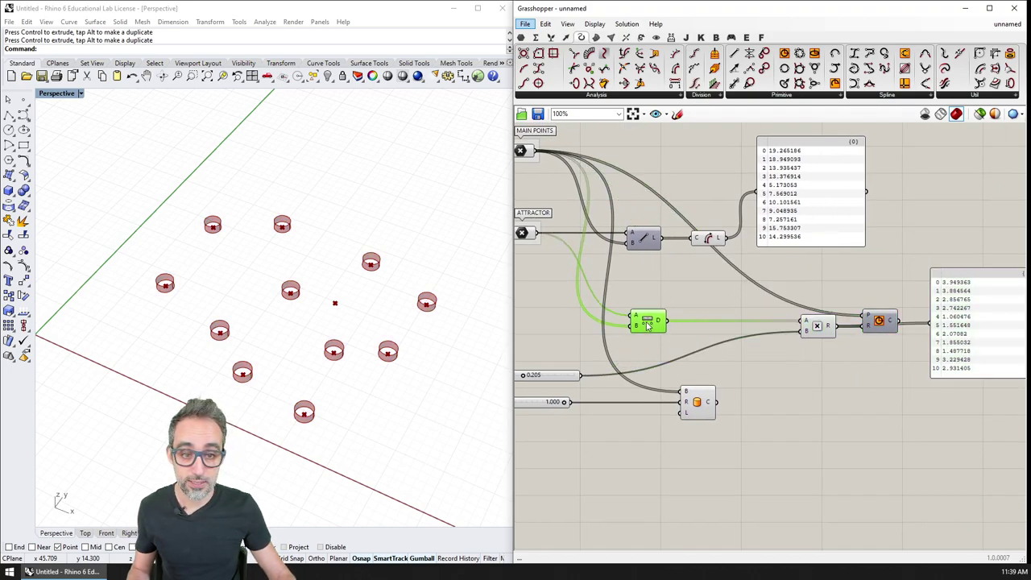
- Connect the Distance output to the Cylinder's length input
left_click_drag(666, 321, 682, 414)
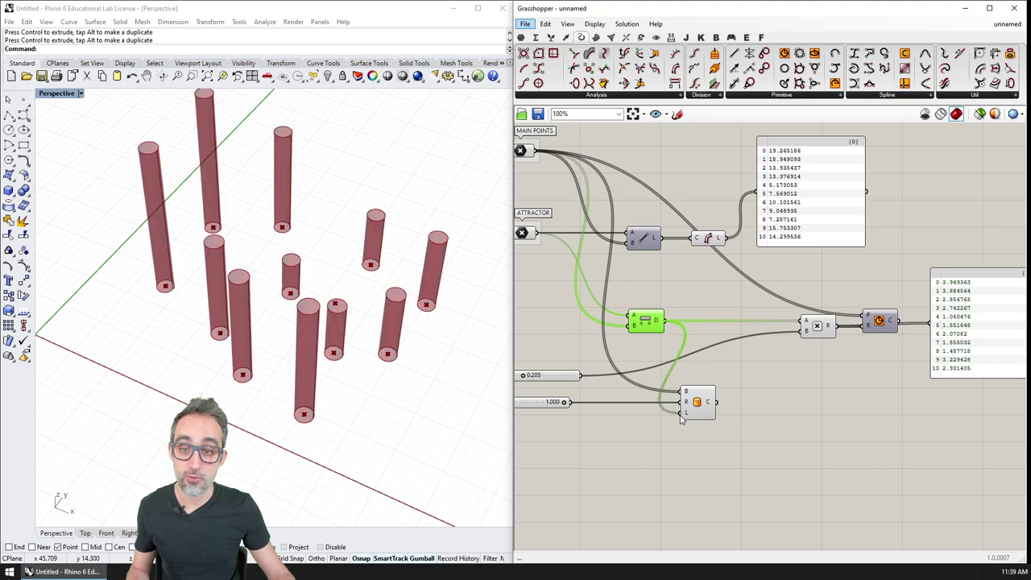
right_click_drag(410, 357, 302, 360)
right_click_drag(339, 397, 346, 329)
left_click(343, 330)
left_click_drag(342, 330, 295, 392)
key("ctrl+z")
key("ctrl+z")
key("ctrl+z")
key("ctrl+z")
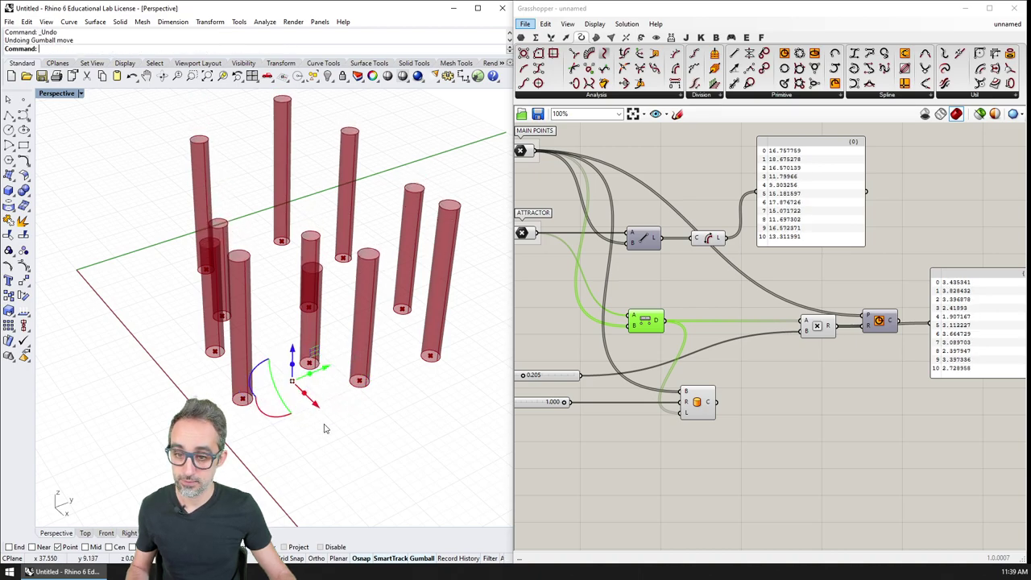
- Switch to Rhino, move the attractor point around among the cylinders, leave it close beside a central main point, and deselect it
left_click_drag(344, 324, 262, 414)
right_click_drag(262, 415, 269, 463)
left_click_drag(265, 465, 257, 395)
right_click_drag(258, 380, 248, 413)
left_click_drag(249, 376, 282, 341)
mouse_move(283, 345)
right_mouse_down()
mouse_move(343, 296)
mouse_move(326, 363)
mouse_move(278, 364)
right_mouse_up()
left_click_drag(281, 356, 274, 354)
mouse_move(273, 355)
right_mouse_down()
mouse_move(251, 368)
mouse_move(193, 356)
mouse_move(290, 381)
mouse_move(314, 345)
mouse_move(352, 346)
mouse_move(273, 364)
right_mouse_up()
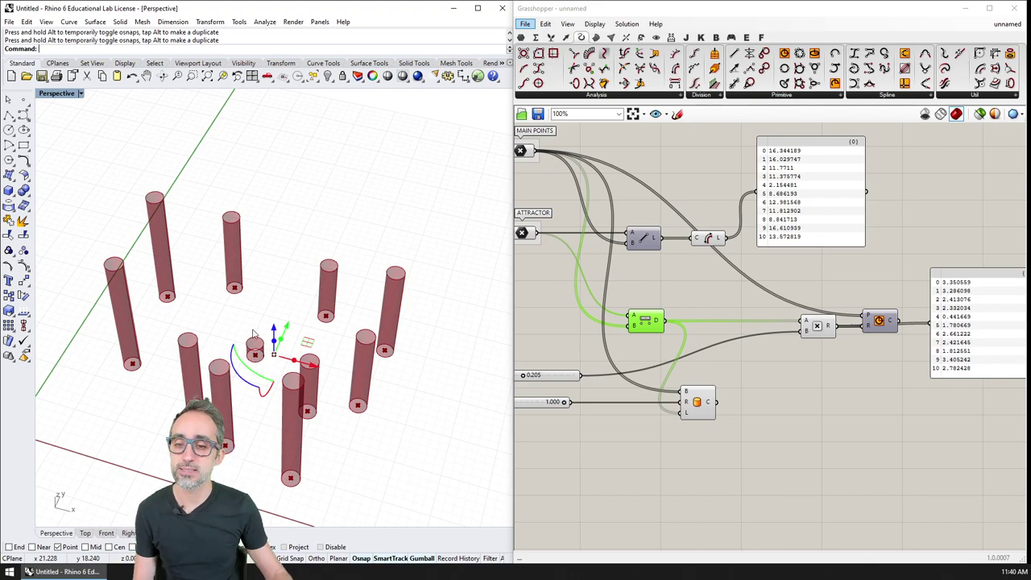
right_click_drag(254, 364, 231, 329)
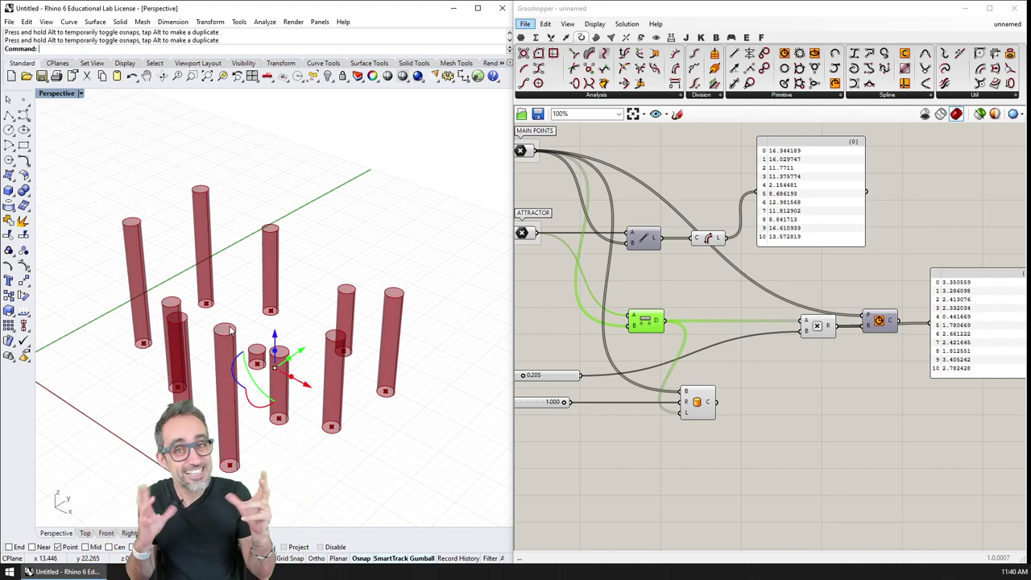
right_click_drag(237, 325, 294, 262, "shift")
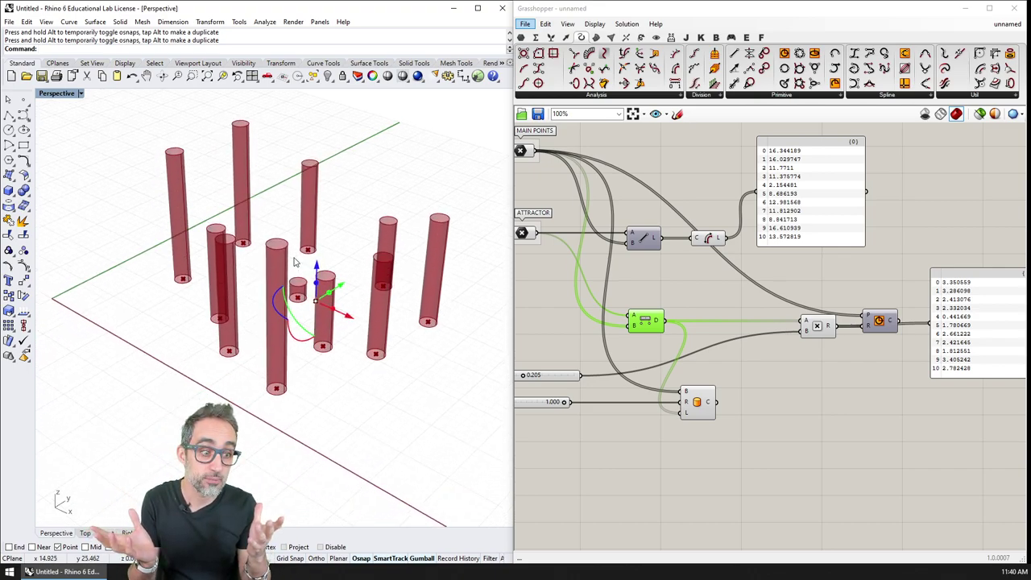
left_click(354, 242)
right_click_drag(361, 253, 351, 288)
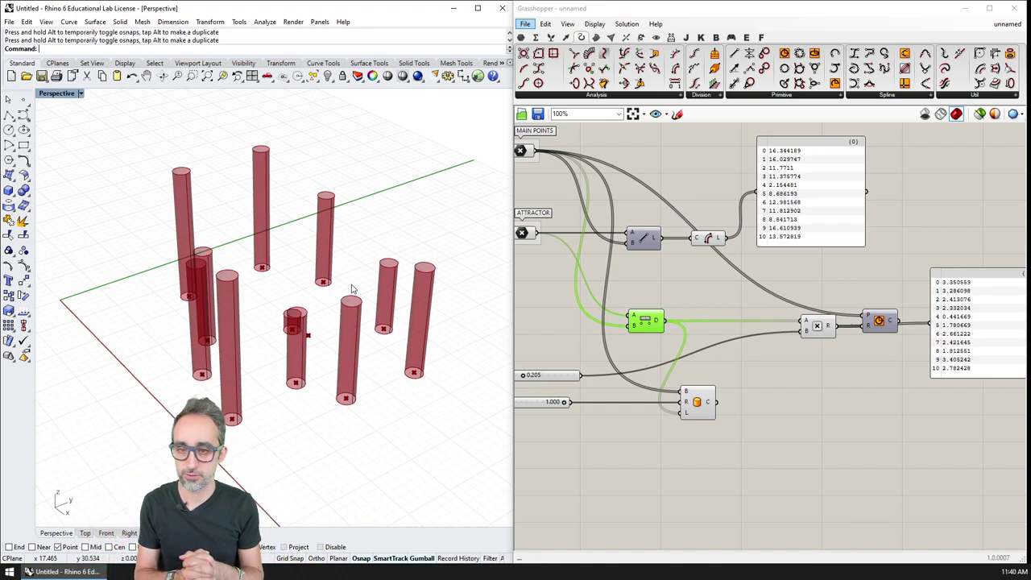
right_click_drag(351, 288, 358, 343)
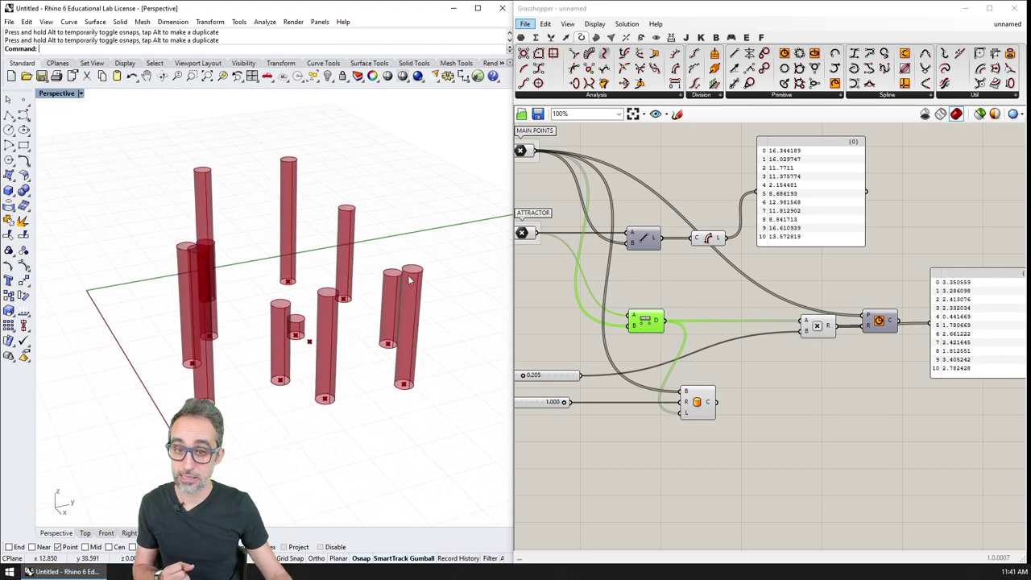
- In Grasshopper, shift the Cylinder component slightly to the right and select the Distance component
left_click_drag(696, 402, 713, 399)
left_click(651, 321)
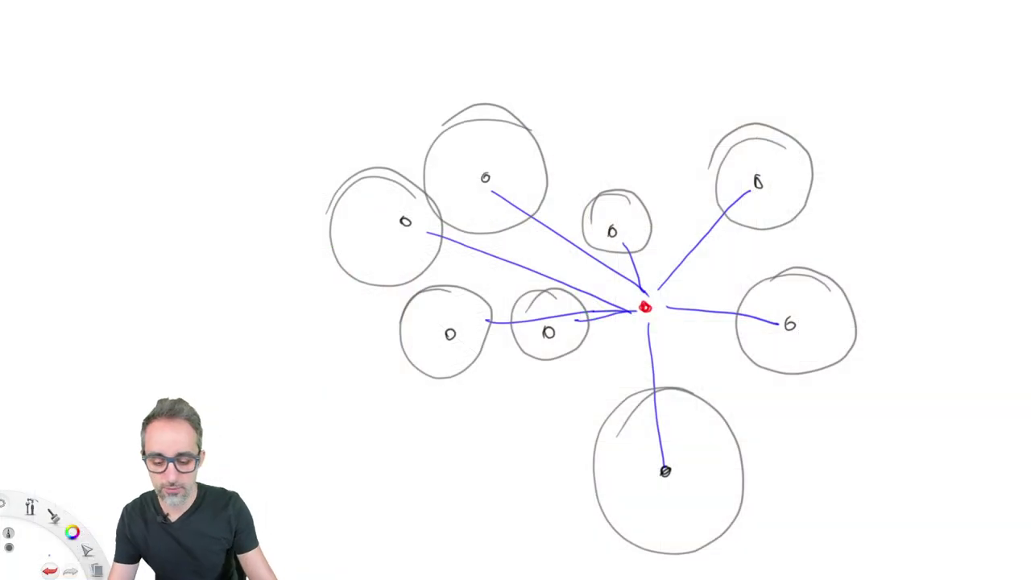
- Switch to the sketching app and handwrite the formula L = D to the left of the attractor diagram
left_click_drag(84, 111, 105, 149)
key("ctrl+z")
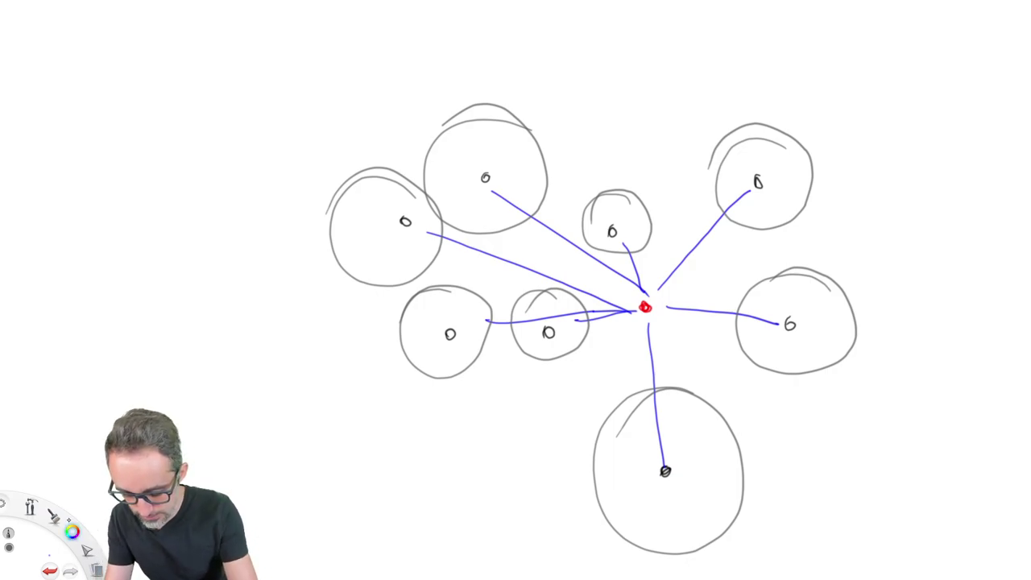
left_click(69, 520)
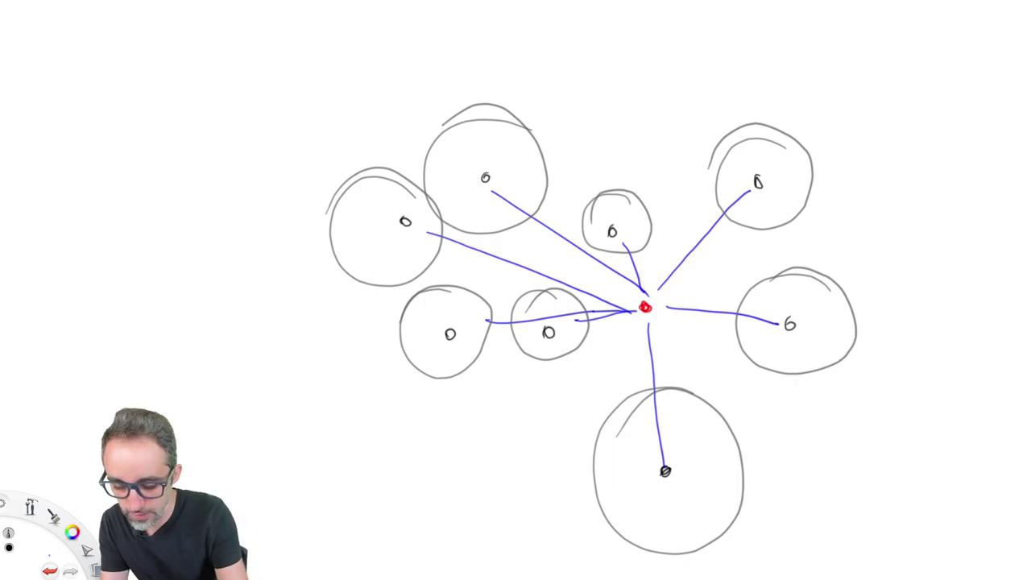
left_click_drag(85, 115, 98, 157)
left_click_drag(169, 136, 171, 161)
mouse_move(163, 115)
left_mouse_down()
mouse_move(207, 144)
mouse_move(179, 164)
left_mouse_up()
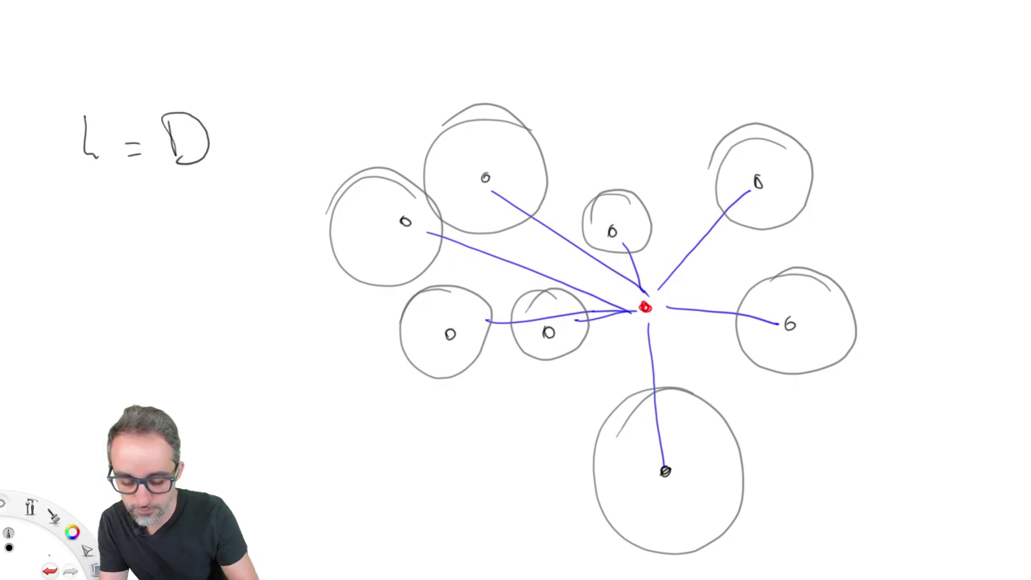
left_click_drag(82, 204, 100, 239)
mouse_move(122, 191)
left_mouse_down()
mouse_move(116, 247)
mouse_move(122, 179)
mouse_move(133, 207)
mouse_move(172, 230)
left_mouse_up()
mouse_move(220, 198)
left_mouse_down()
mouse_move(219, 241)
mouse_move(275, 179)
mouse_move(291, 191)
left_mouse_up()
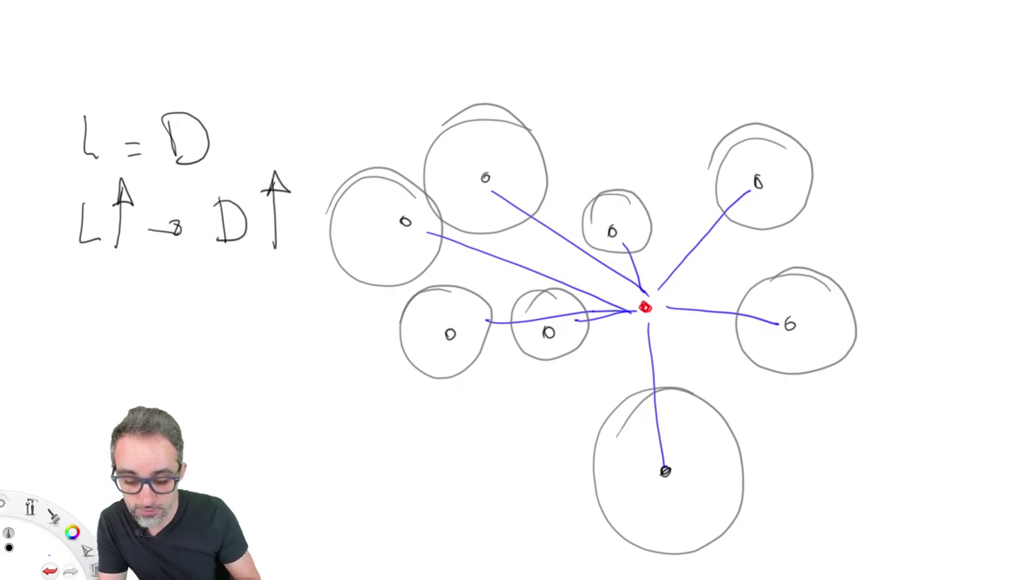
key("ctrl+z")
key("ctrl+z")
key("ctrl+z")
key("ctrl+z")
key("ctrl+z")
key("ctrl+z")
key("ctrl+z")
key("ctrl+z")
key("ctrl+z")
key("ctrl+z")
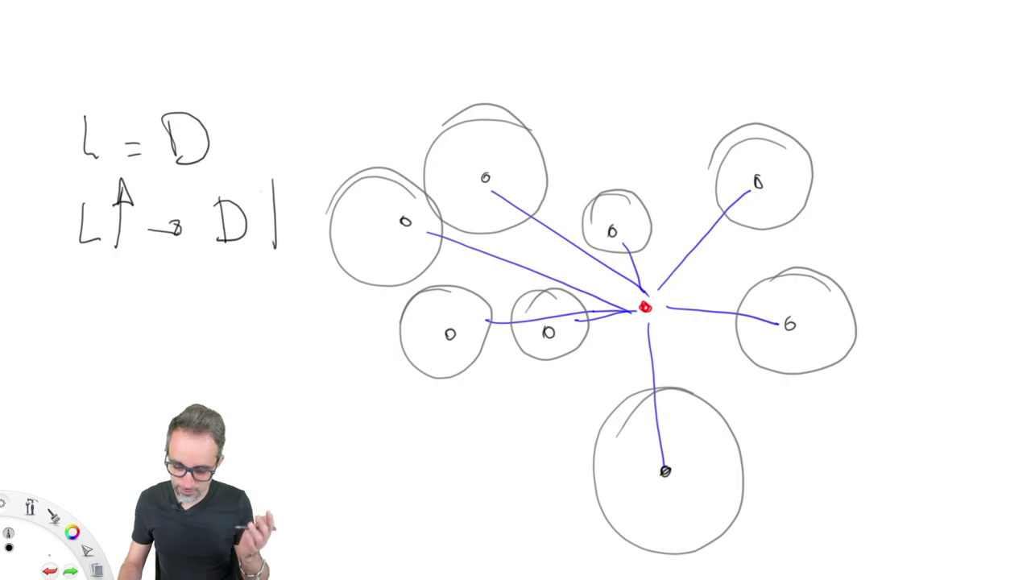
key("ctrl+z")
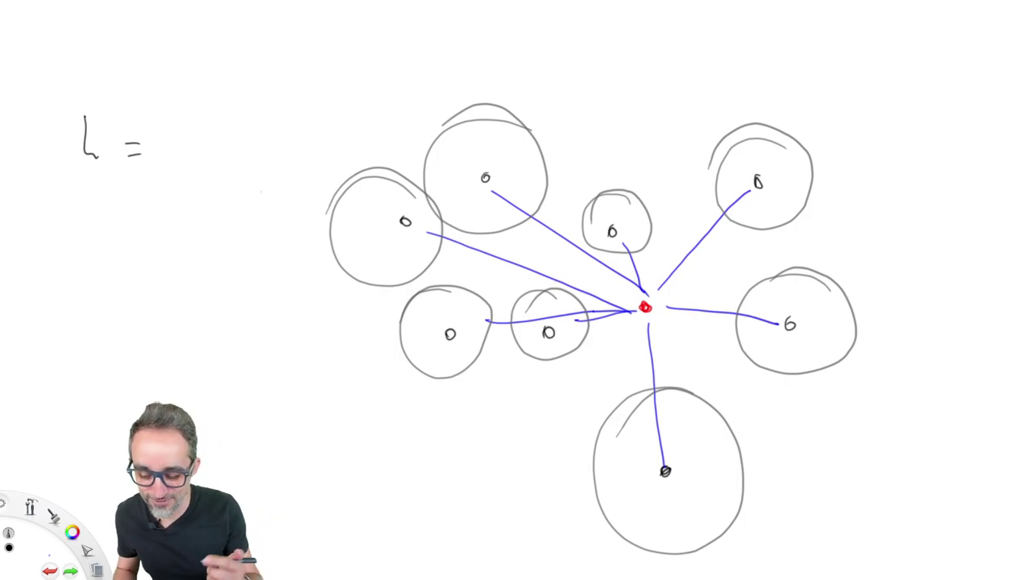
key("ctrl+y")
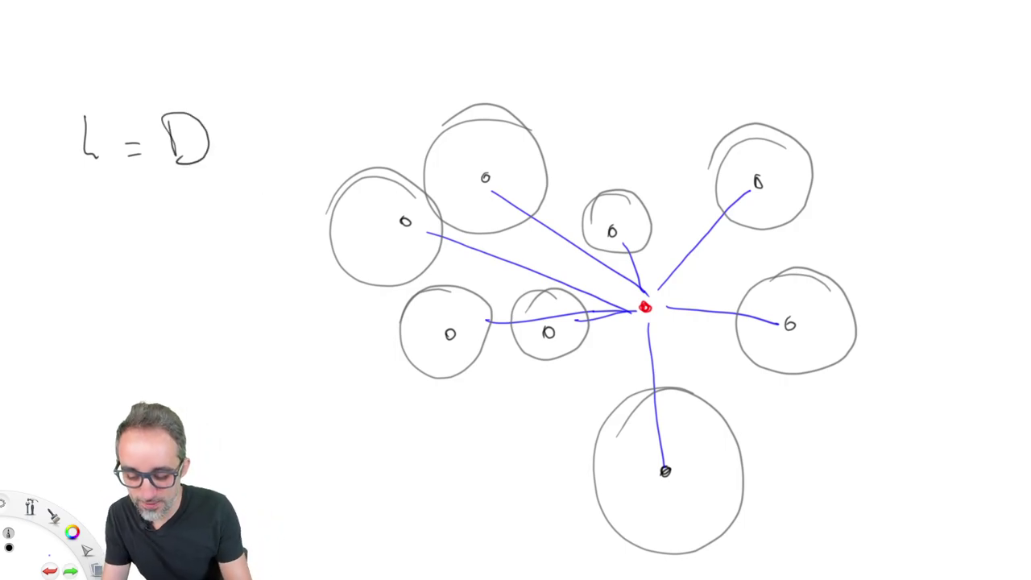
- Handwrite the relation D↑ → L↑ below the L = D formula and circle it
mouse_move(90, 213)
left_mouse_down()
mouse_move(92, 251)
mouse_move(145, 198)
mouse_move(190, 237)
left_mouse_up()
left_click_drag(185, 222, 190, 236)
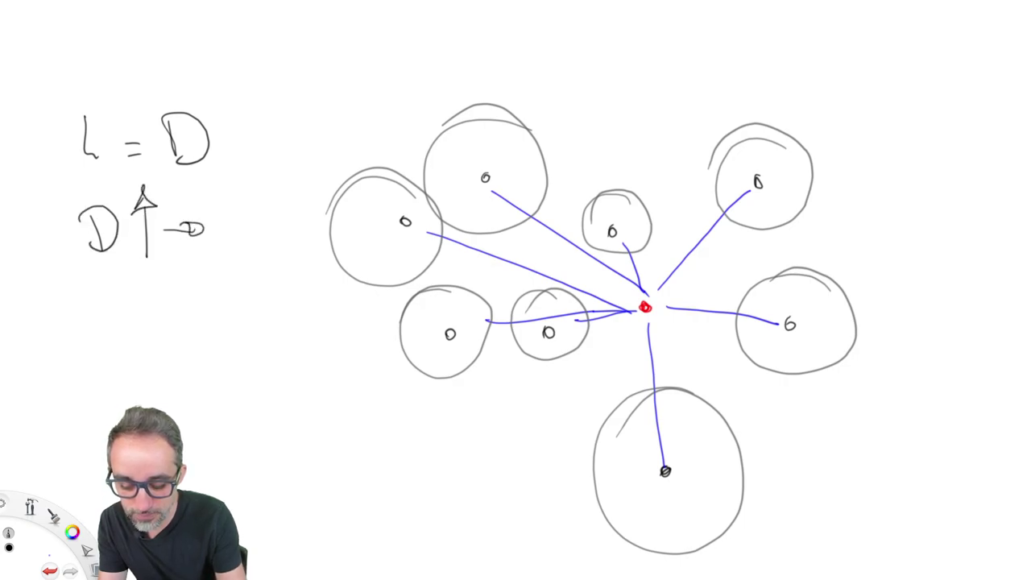
mouse_move(229, 202)
left_mouse_down()
mouse_move(249, 240)
mouse_move(276, 174)
mouse_move(292, 195)
left_mouse_up()
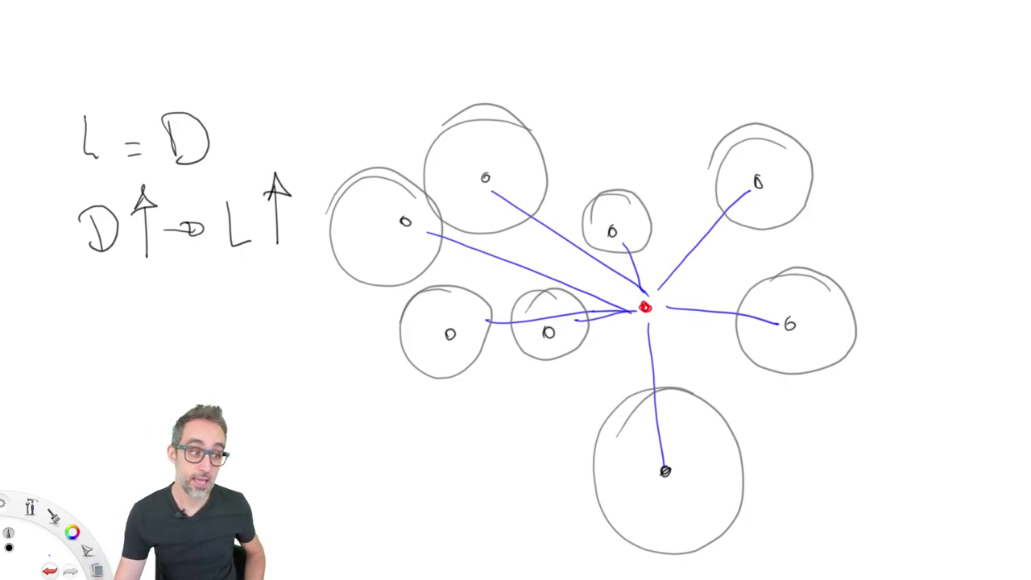
mouse_move(99, 265)
left_mouse_down()
mouse_move(298, 195)
mouse_move(161, 273)
left_mouse_up()
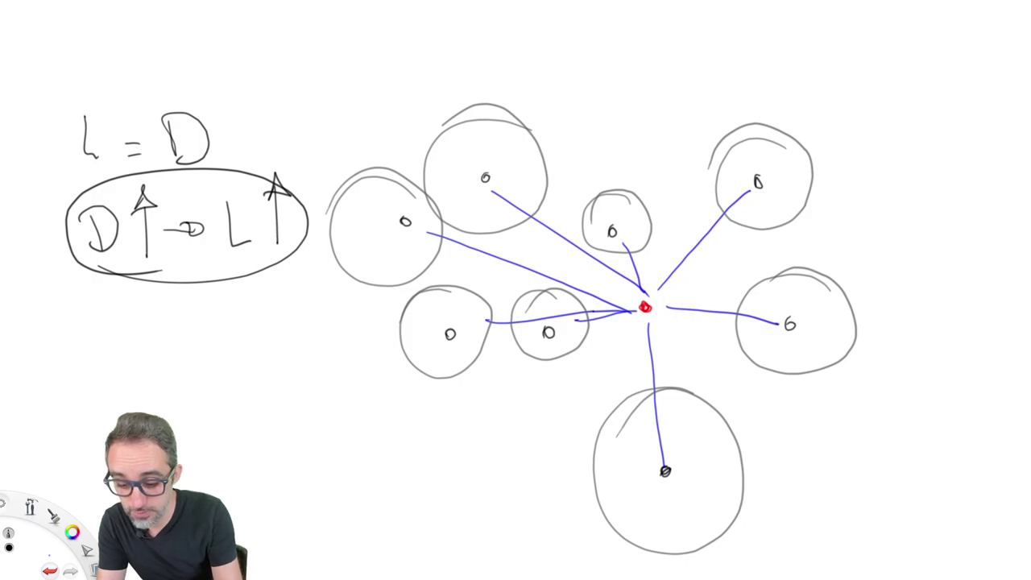
- Handwrite the inverse relation D↑ → L↓ below the circled relation
mouse_move(90, 319)
left_mouse_down()
mouse_move(93, 363)
mouse_move(78, 321)
left_mouse_up()
mouse_move(138, 307)
left_mouse_down()
mouse_move(140, 365)
mouse_move(137, 299)
mouse_move(151, 319)
mouse_move(204, 335)
mouse_move(195, 338)
left_mouse_up()
left_click_drag(237, 307, 266, 347)
mouse_move(292, 284)
left_mouse_down()
mouse_move(293, 374)
mouse_move(305, 359)
left_mouse_up()
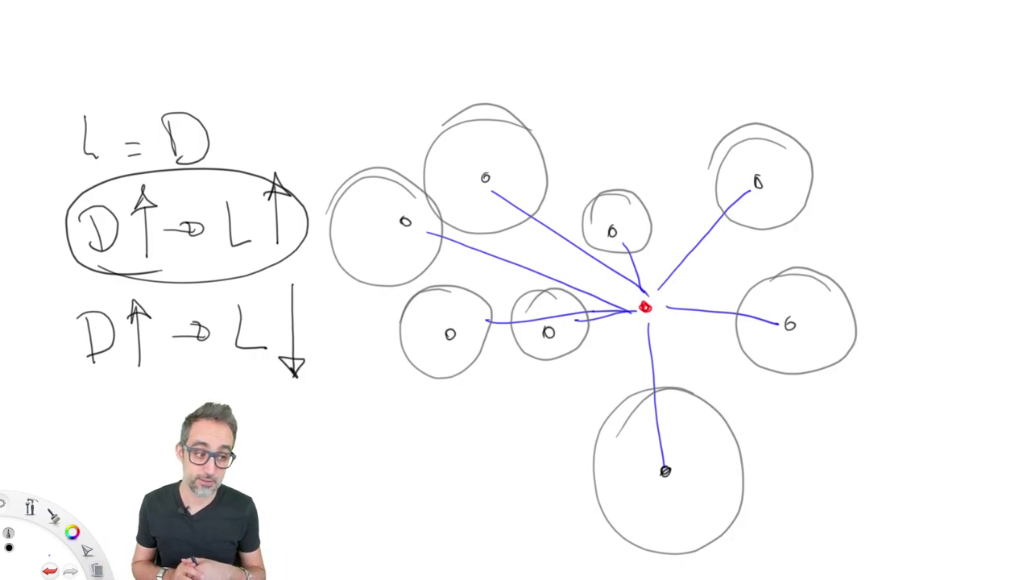
- Box the L = D formula, and circle the D↑ → L↓ relation with an arrow leading down from it
mouse_move(72, 103)
left_mouse_down()
mouse_move(66, 171)
mouse_move(211, 84)
mouse_move(73, 184)
left_mouse_up()
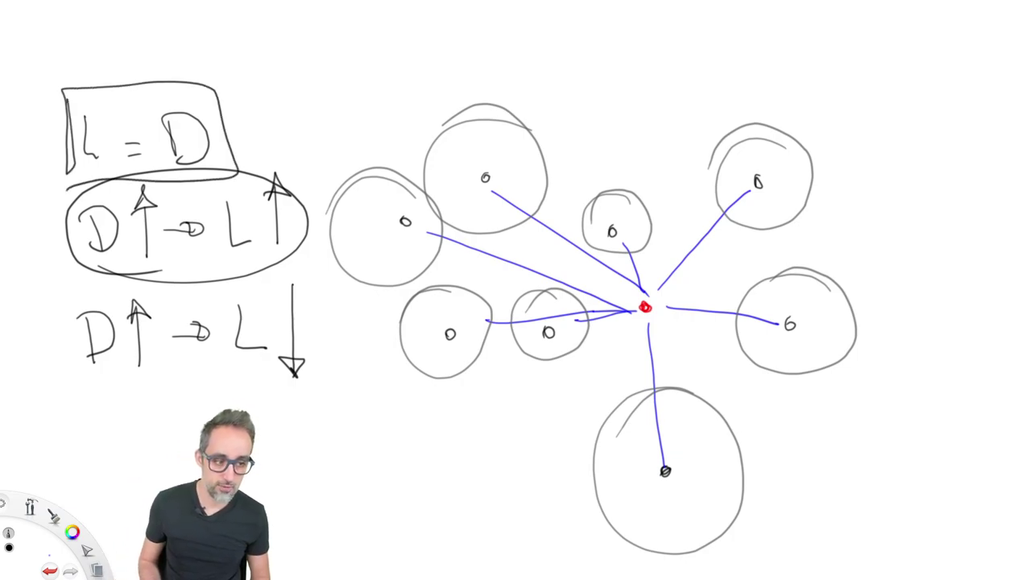
mouse_move(318, 276)
left_mouse_down()
mouse_move(57, 362)
mouse_move(252, 266)
left_mouse_up()
mouse_move(335, 371)
left_mouse_down()
mouse_move(360, 403)
mouse_move(369, 386)
left_mouse_up()
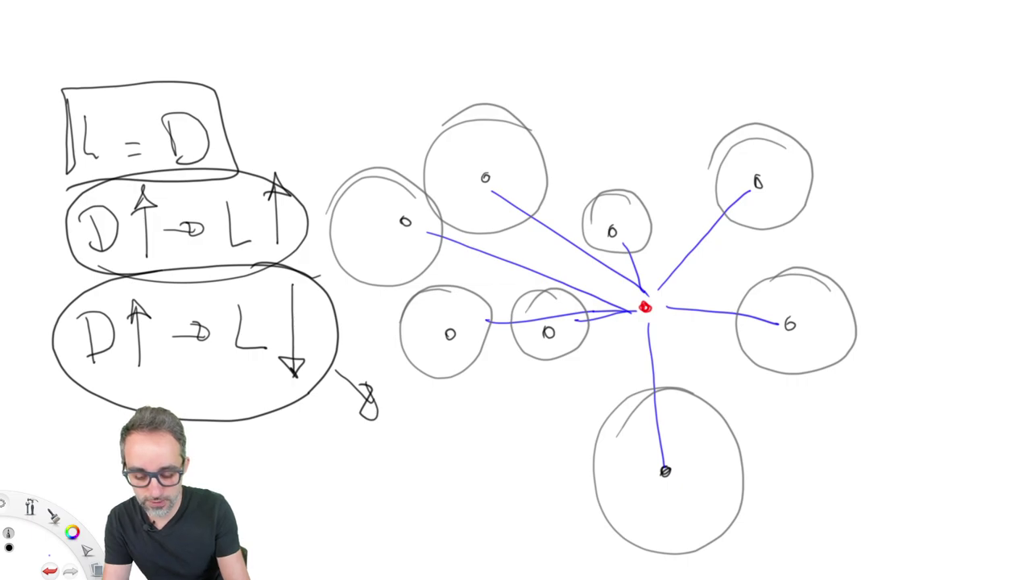
- Write the formula L = 1/D at the arrow's end, marking D with an up arrow and L with a down arrow
left_click_drag(335, 429, 341, 478)
left_click_drag(379, 478, 405, 477)
left_click_drag(446, 439, 462, 407)
mouse_move(464, 397)
left_mouse_down()
mouse_move(465, 437)
mouse_move(494, 471)
mouse_move(445, 523)
left_mouse_up()
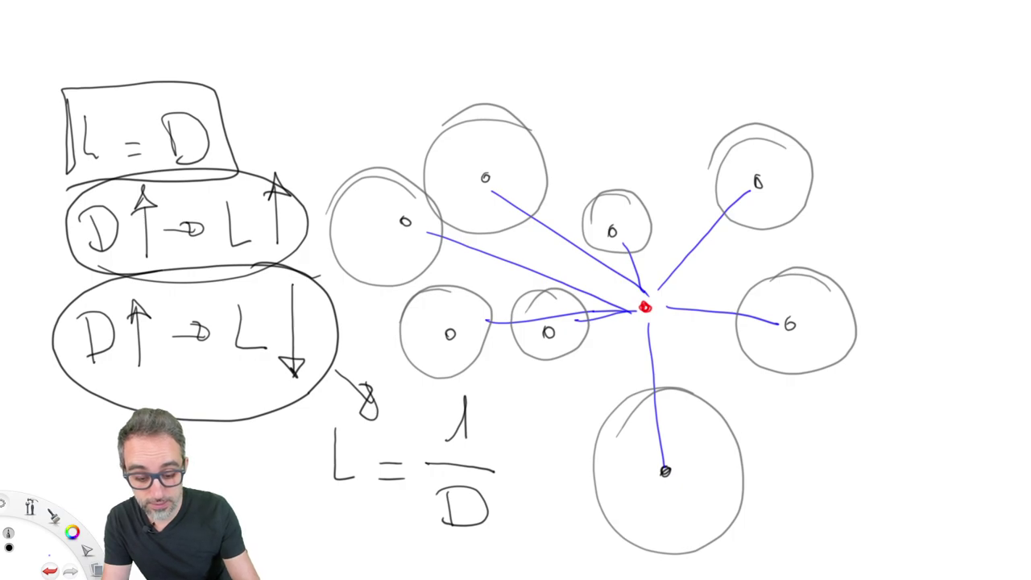
mouse_move(516, 527)
left_mouse_down()
mouse_move(516, 475)
mouse_move(531, 488)
left_mouse_up()
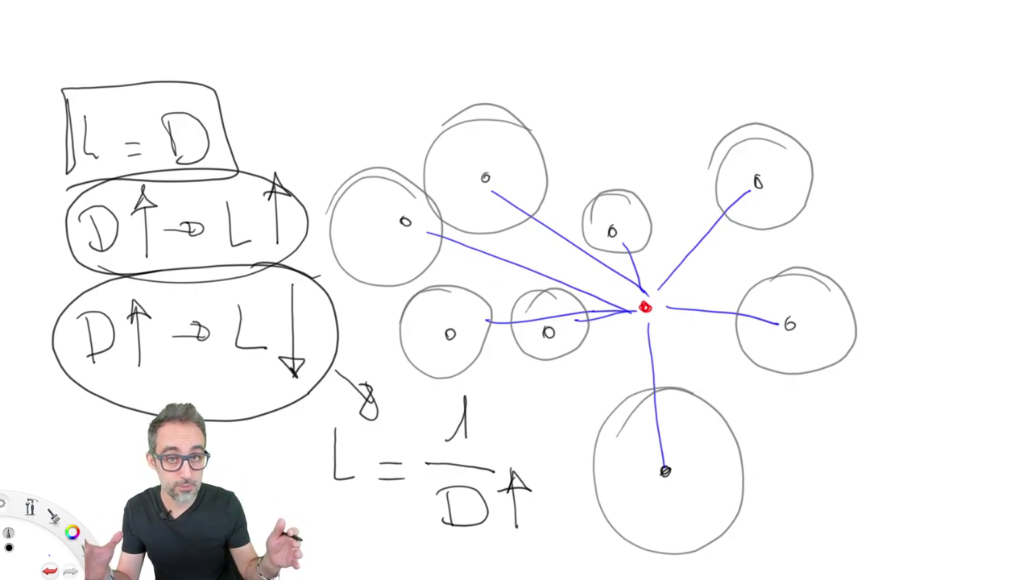
mouse_move(362, 420)
left_mouse_down()
mouse_move(364, 495)
mouse_move(377, 485)
left_mouse_up()
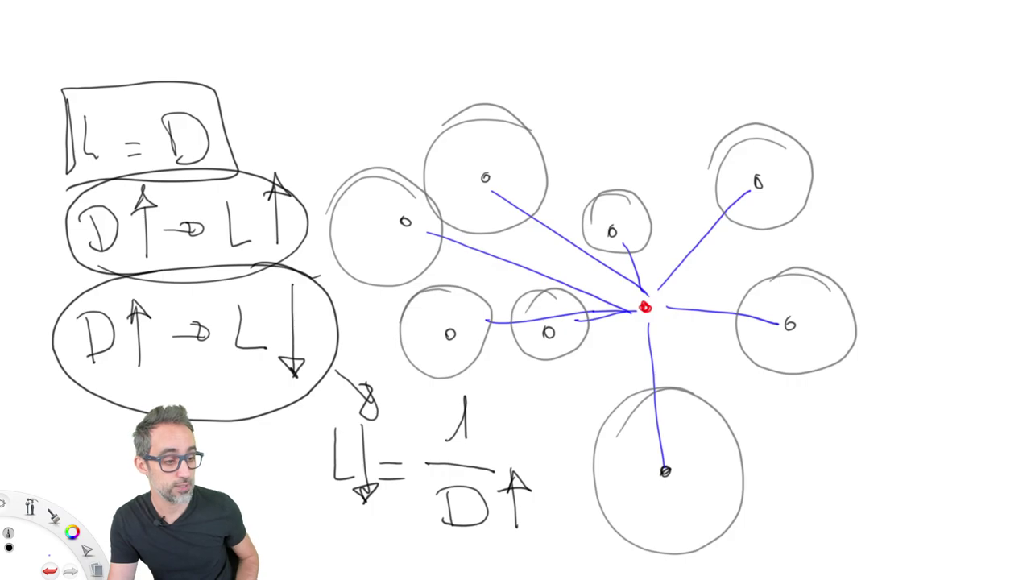
mouse_move(305, 393)
left_mouse_down()
mouse_move(315, 538)
mouse_move(558, 528)
mouse_move(309, 539)
left_mouse_up()
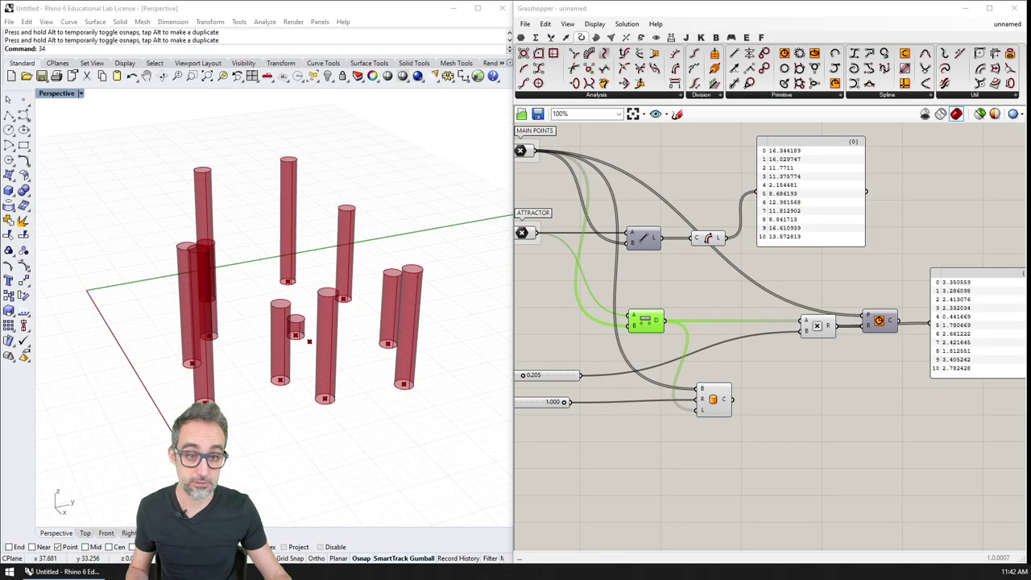
- Return to Grasshopper, move the Cylinder component further right, and add a Division component below and left of it
right_click(775, 441)
scroll(669, 319, "up", 2)
right_click_drag(669, 319, 747, 247)
left_click(750, 271)
left_click_drag(814, 365, 876, 372)
double_click(808, 395)
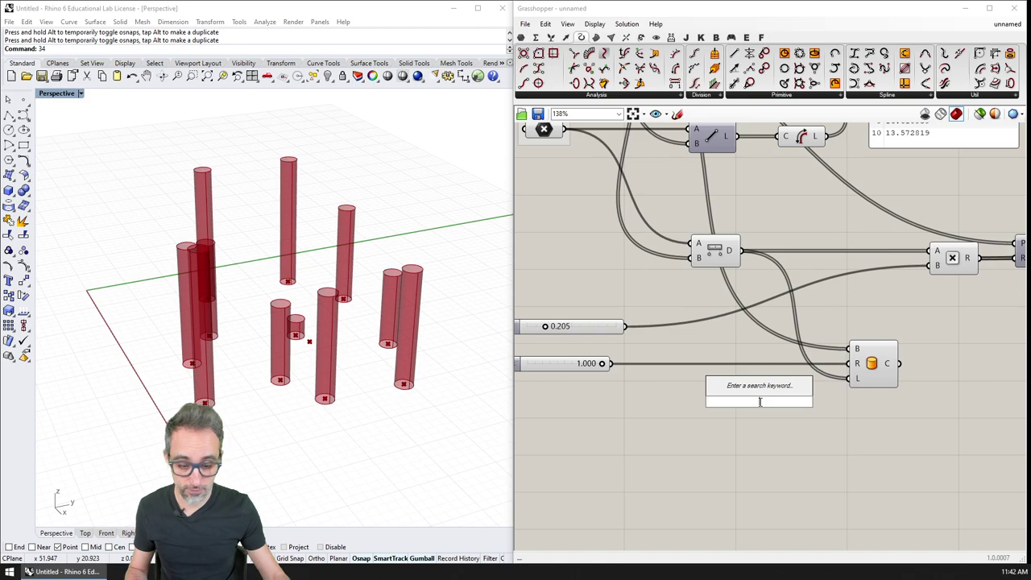
type("divid")
key("Up")
key("BackSpace")
key("BackSpace")
type("si")
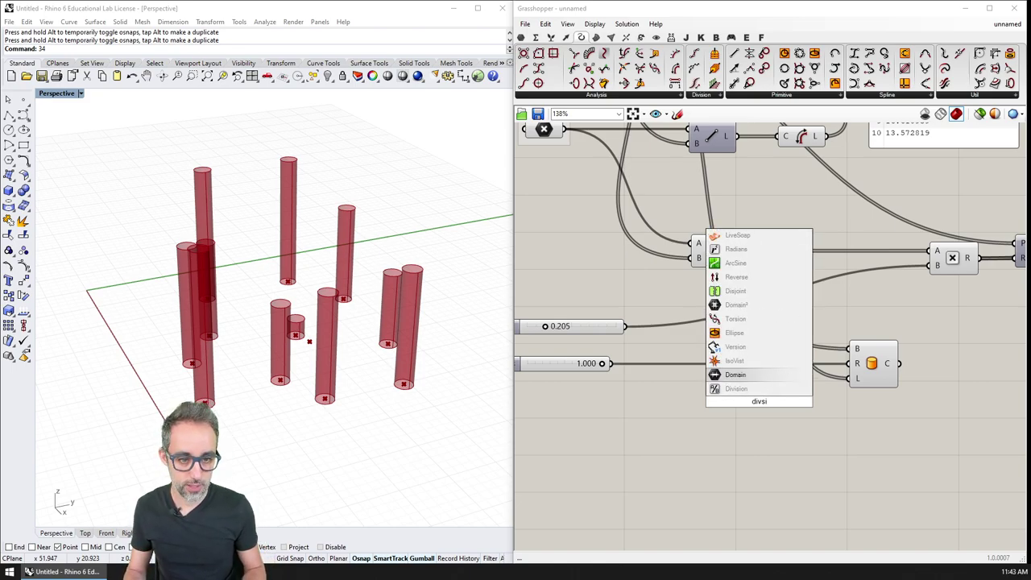
left_click(735, 388)
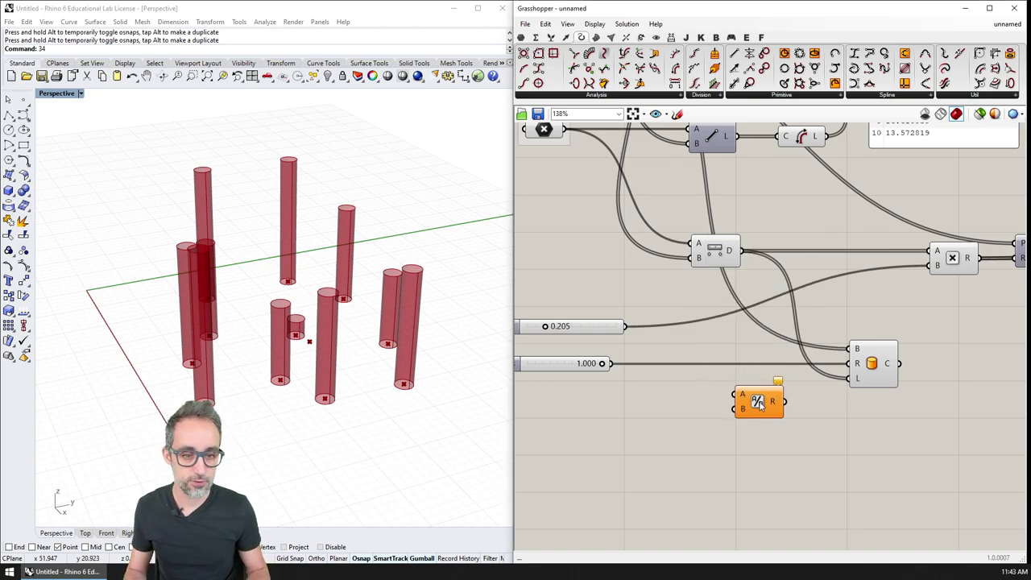
- Add a Panel containing 1, connect it to Division's A input, and connect the Distance output to the B input
double_click(692, 403)
type("panel")
key("Return")
double_click(691, 398)
type("1")
left_click(751, 472)
left_click_drag(745, 428, 733, 394)
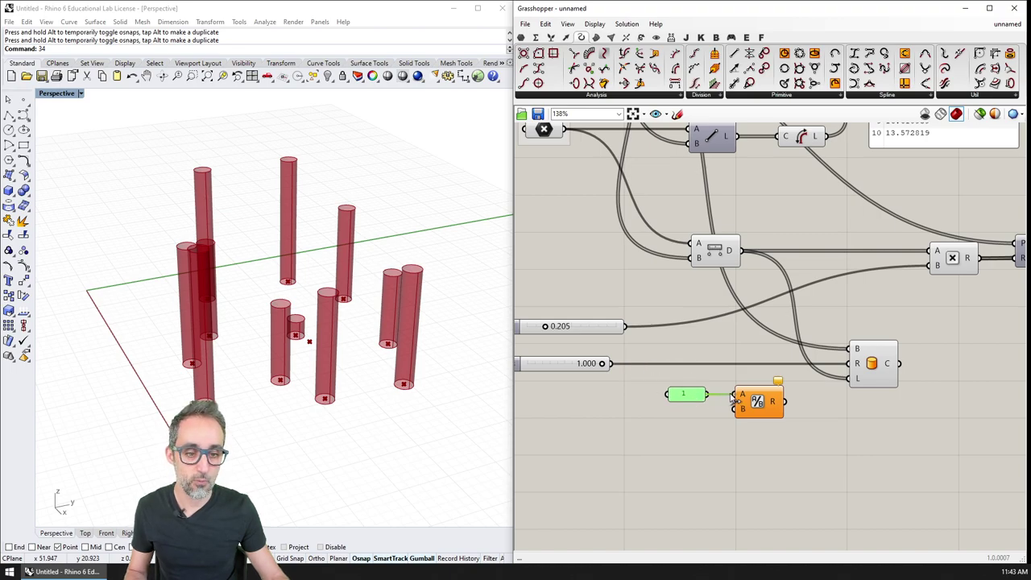
left_click_drag(740, 250, 735, 408)
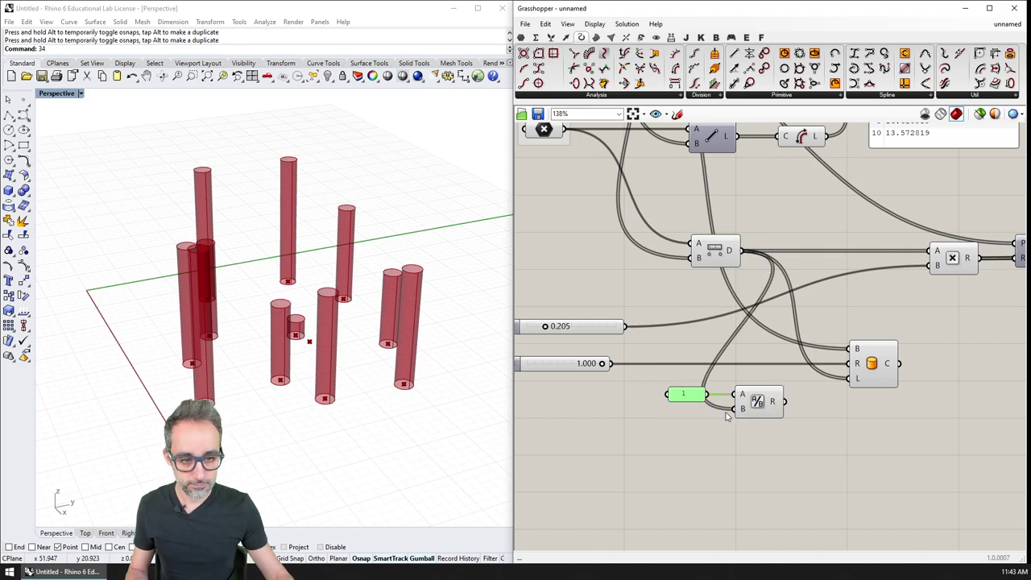
- Move the line-length Panel below the Division component and connect the Distance output to it
scroll(728, 468, "down", 2)
left_click_drag(805, 199, 735, 498)
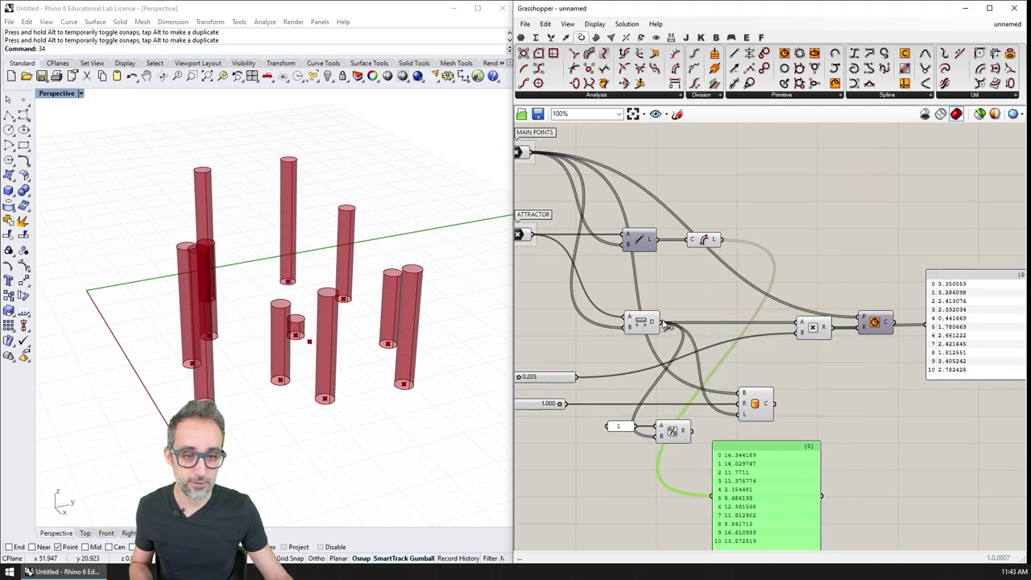
scroll(674, 378, "up", 5)
left_click(675, 380)
left_click(775, 332)
right_click_drag(764, 346, 687, 338)
- Duplicate the distance Panel to its right and connect the Division result to the copy
left_click_drag(688, 338, 896, 334, "alt")
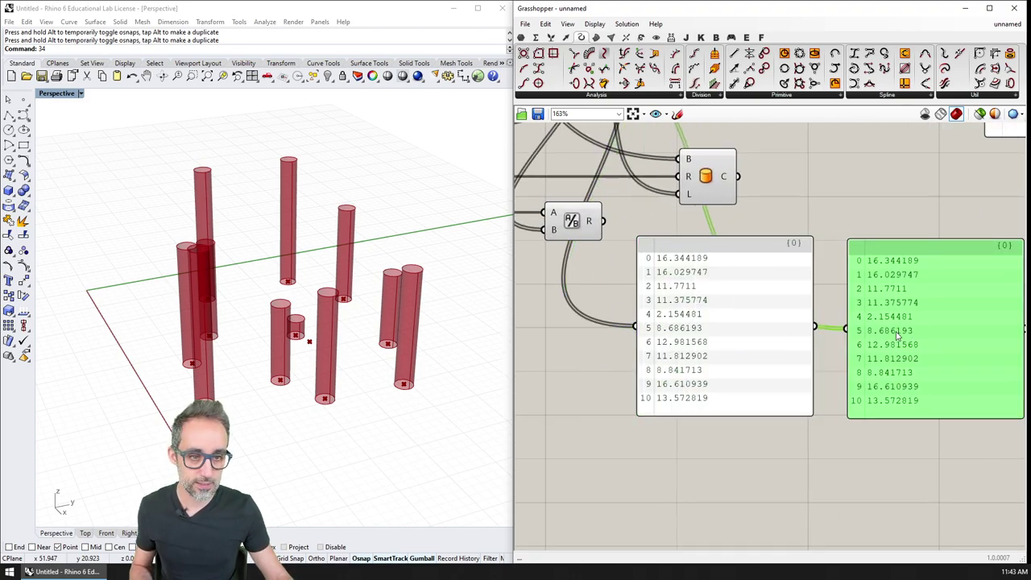
left_click_drag(603, 222, 844, 327)
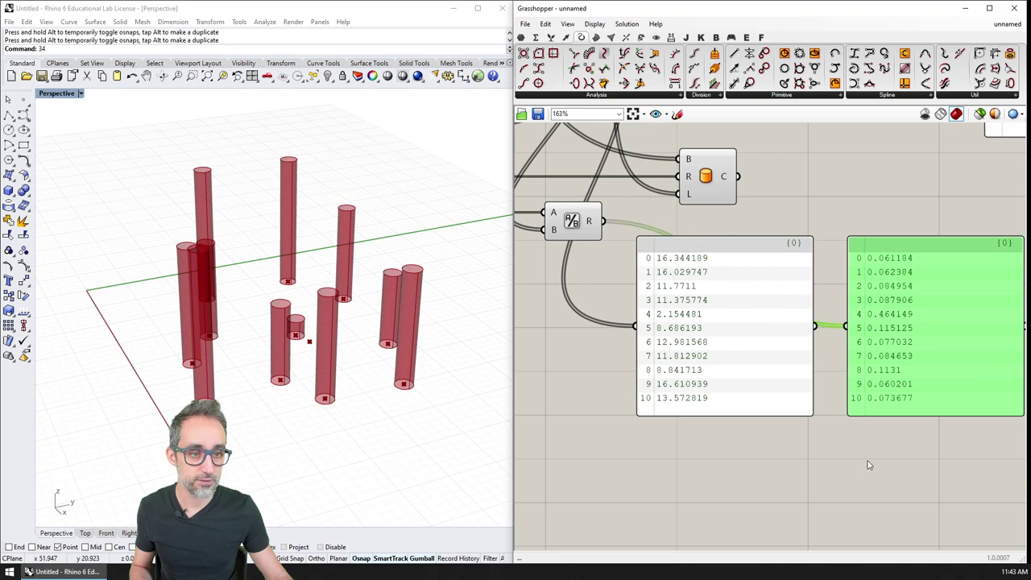
left_click(868, 458)
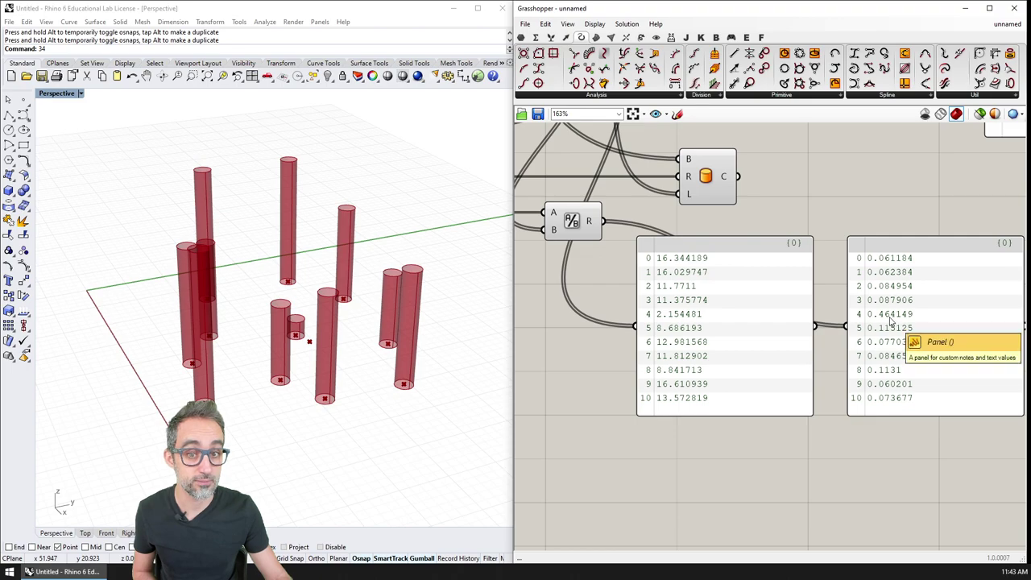
- Delete both list Panels below the Division component and connect the Division result to the Cylinder's length input
left_click(677, 308)
right_click_drag(686, 329, 757, 399)
key("Delete")
left_click(960, 383)
key("Delete")
right_click_drag(661, 293, 710, 339)
left_click_drag(722, 337, 803, 311)
- Move the attractor point closer to the central main point to compare the inverse-distance cylinder heights
scroll(311, 355, "up", 5)
left_click(337, 330)
right_click_drag(340, 361, 342, 370)
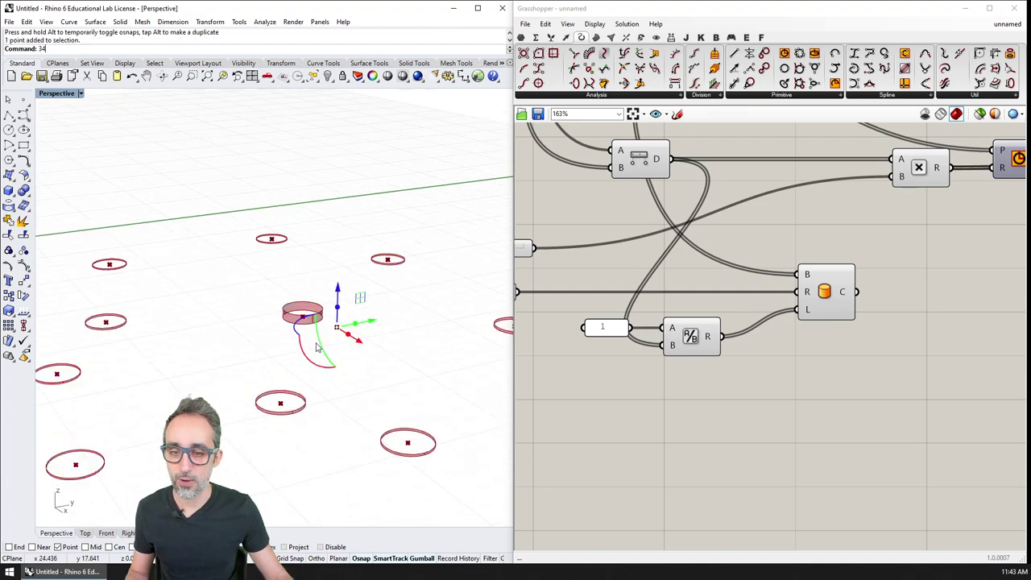
scroll(317, 345, "down", 3)
left_click(344, 359)
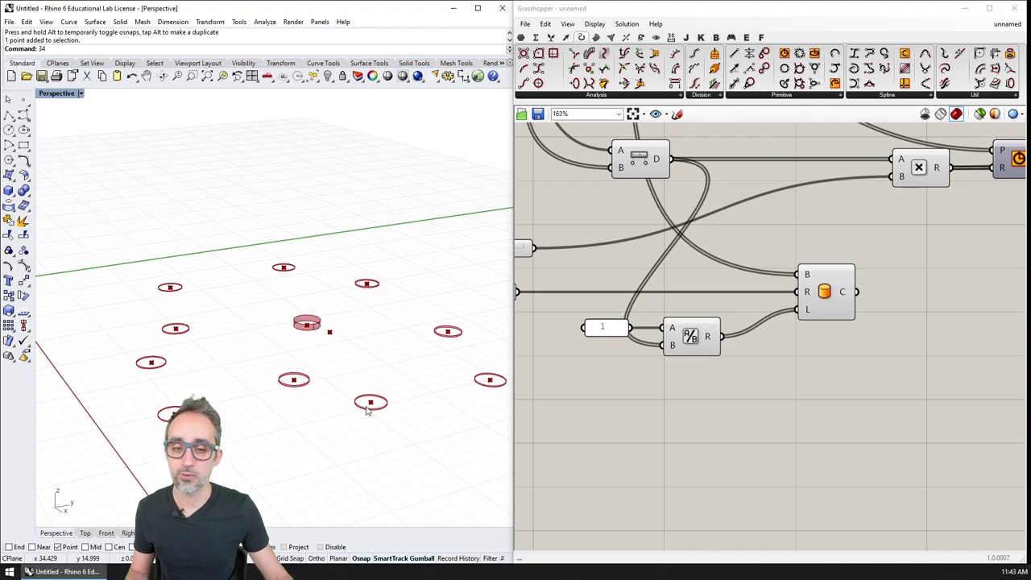
left_click(330, 334)
left_click_drag(330, 333, 320, 328)
left_click(336, 364)
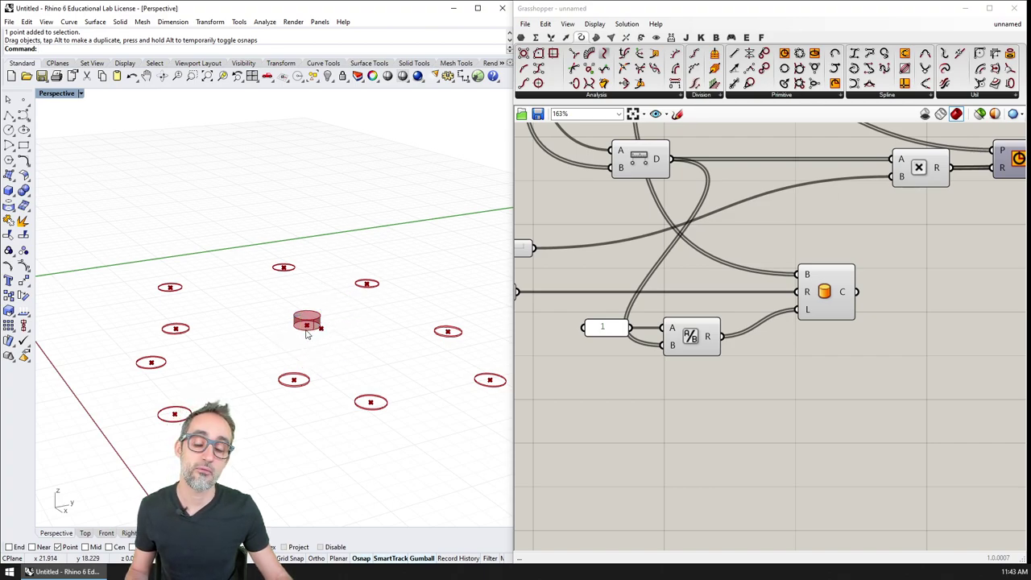
right_click_drag(336, 347, 375, 331, "shift")
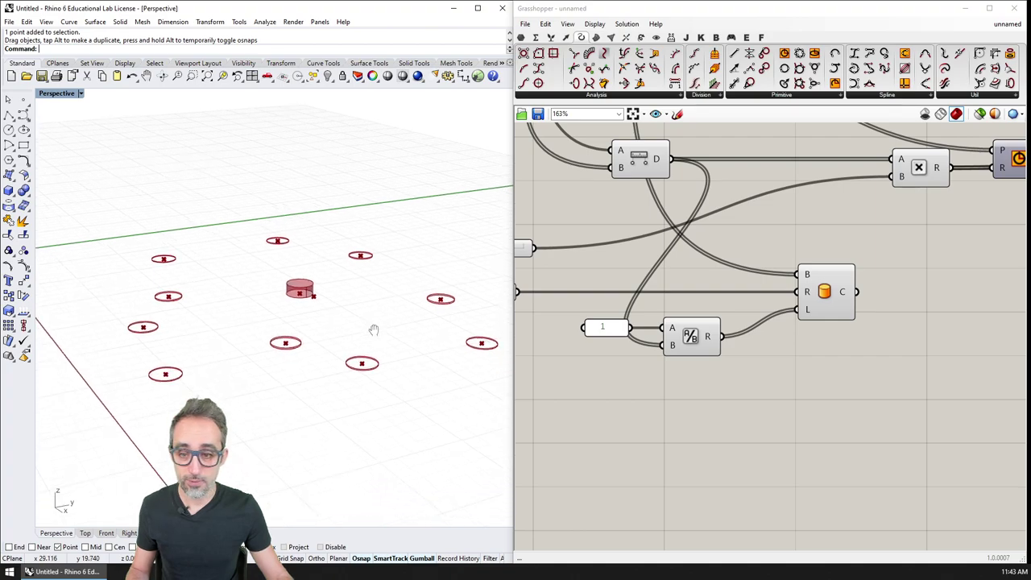
- Undo the deletion of the two list Panels and the Division connection to the Cylinder's length input
right_click_drag(785, 361, 727, 364)
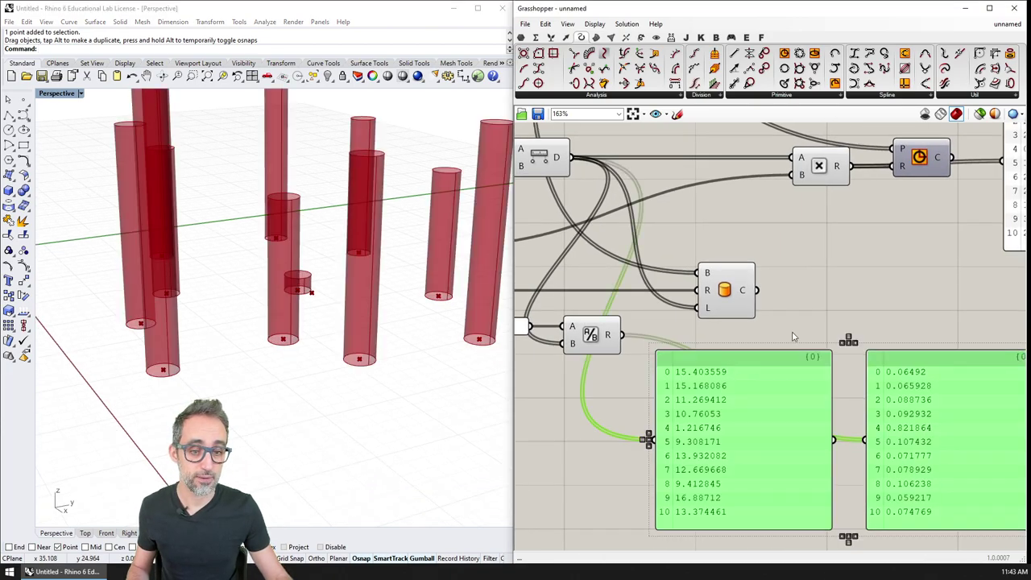
right_click_drag(793, 337, 745, 333)
scroll(712, 324, "down", 2)
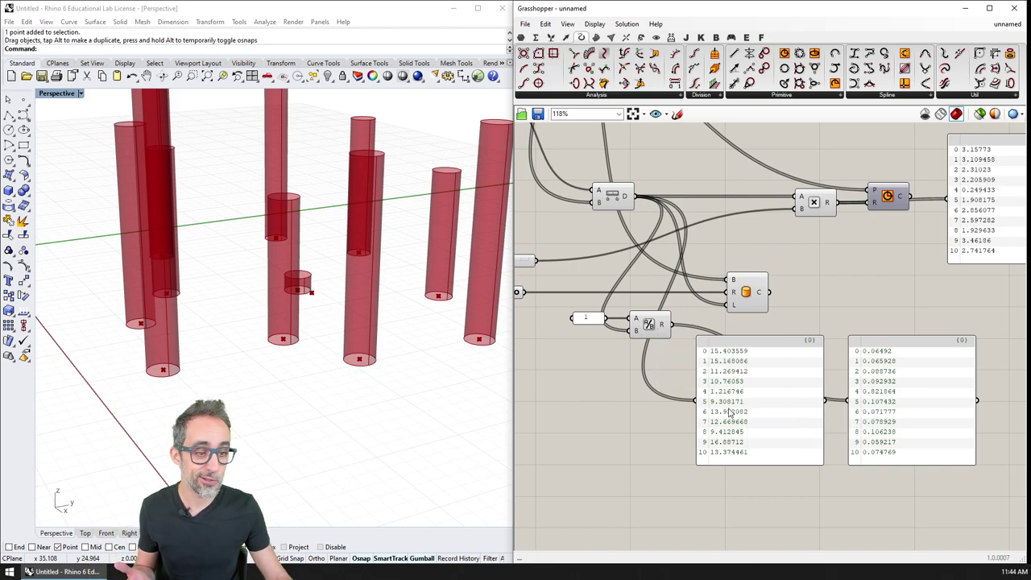
- Add a Number Slider below the Radius slider
right_click_drag(647, 348, 817, 414)
right_click_drag(667, 407, 660, 355)
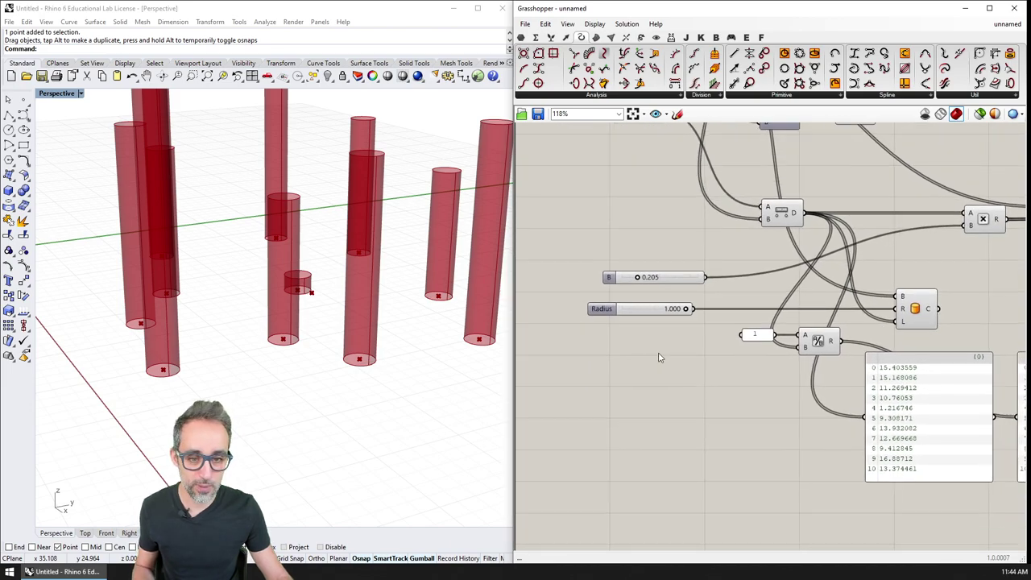
double_click(613, 360)
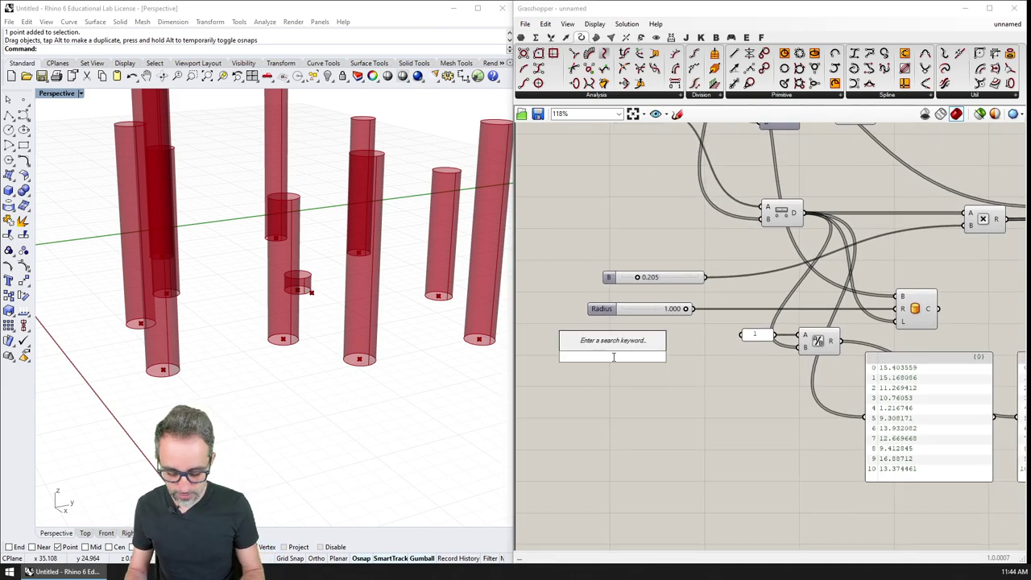
type("numer")
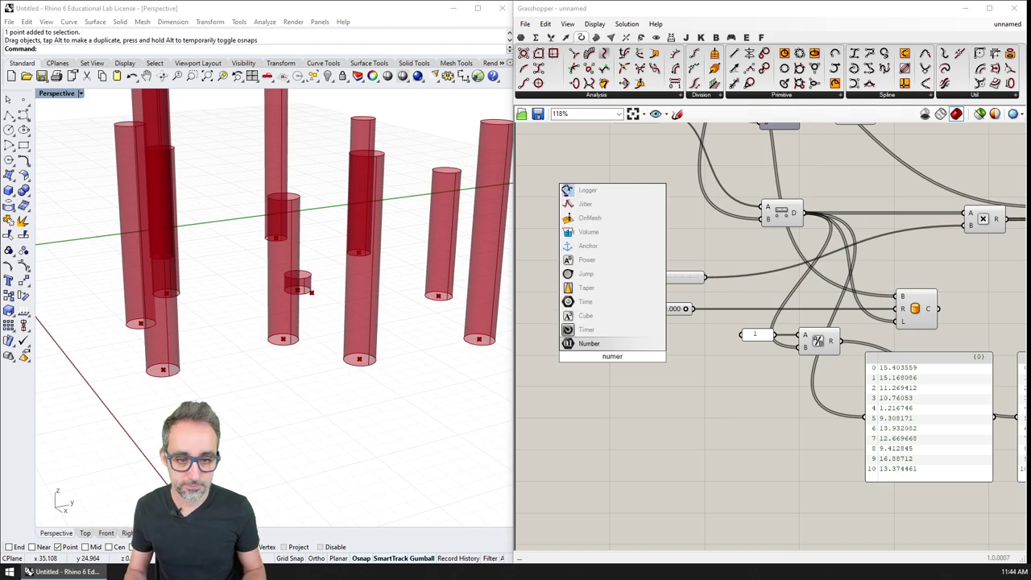
key("BackSpace")
key("BackSpace")
type("ber slide")
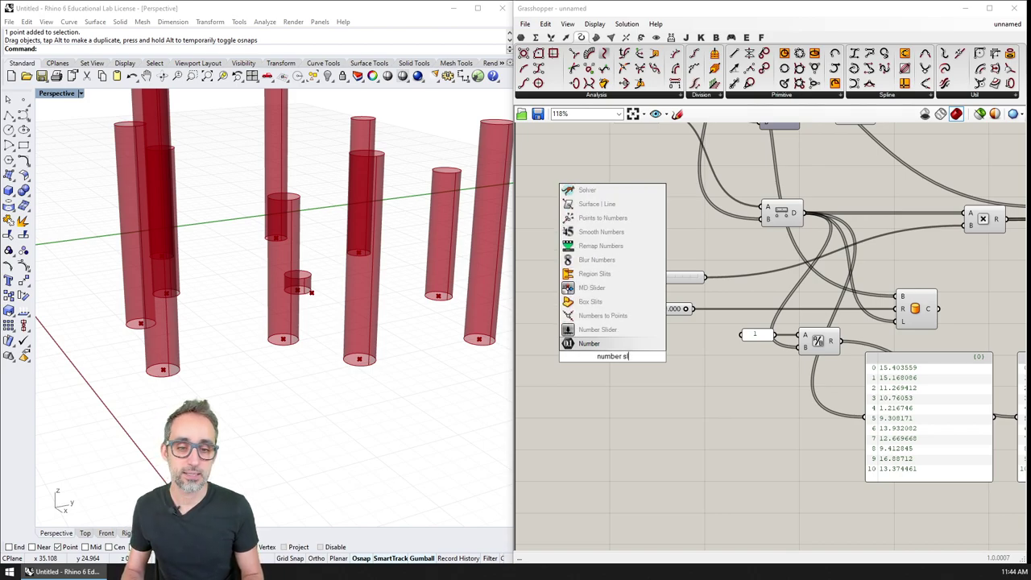
key("Up")
key("Return")
- Set the new slider's maximum to 10
right_click(614, 358)
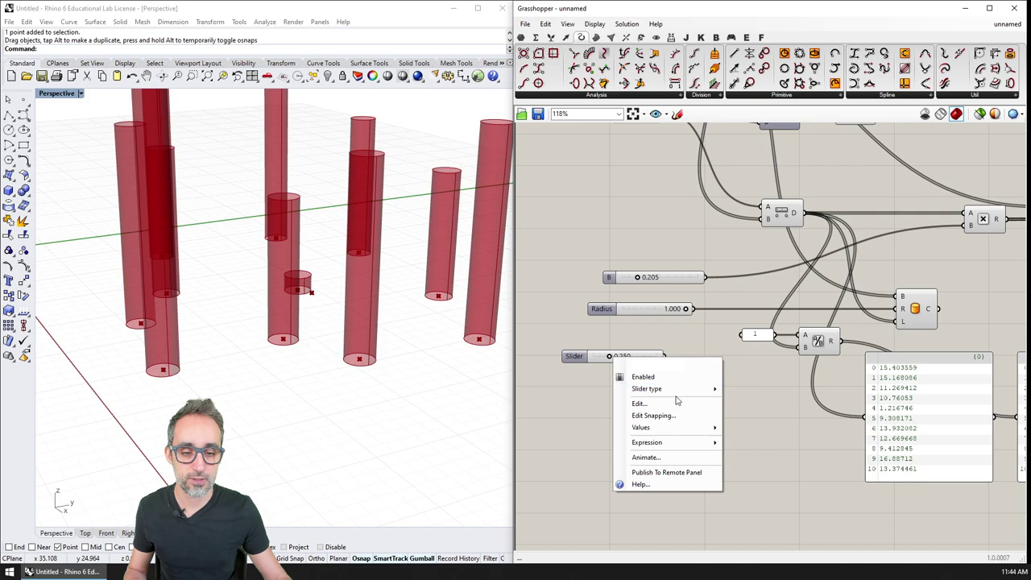
left_click(678, 402)
double_click(699, 430)
type("10")
key("Return")
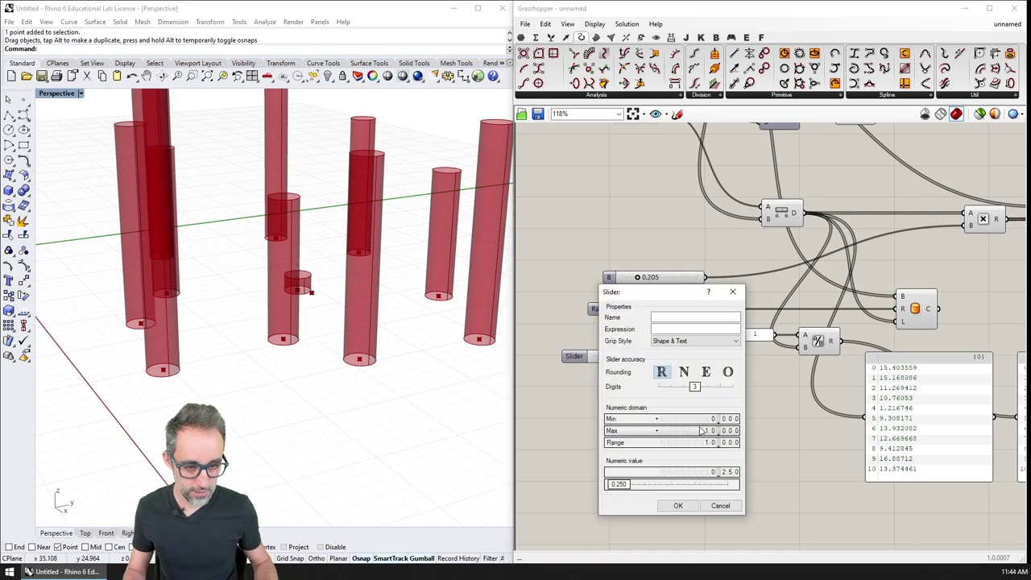
left_click(678, 505)
- Set the slider to 10, connect it to Division's A input, and delete the Panel containing 1
scroll(610, 357, "up", 3)
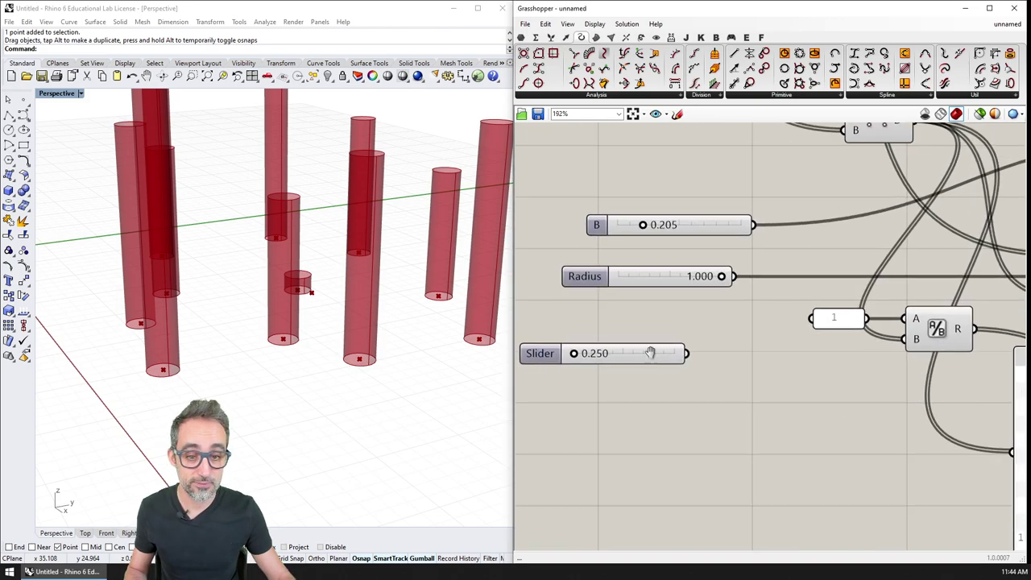
left_click_drag(577, 353, 903, 338)
left_click(845, 340)
key("Delete")
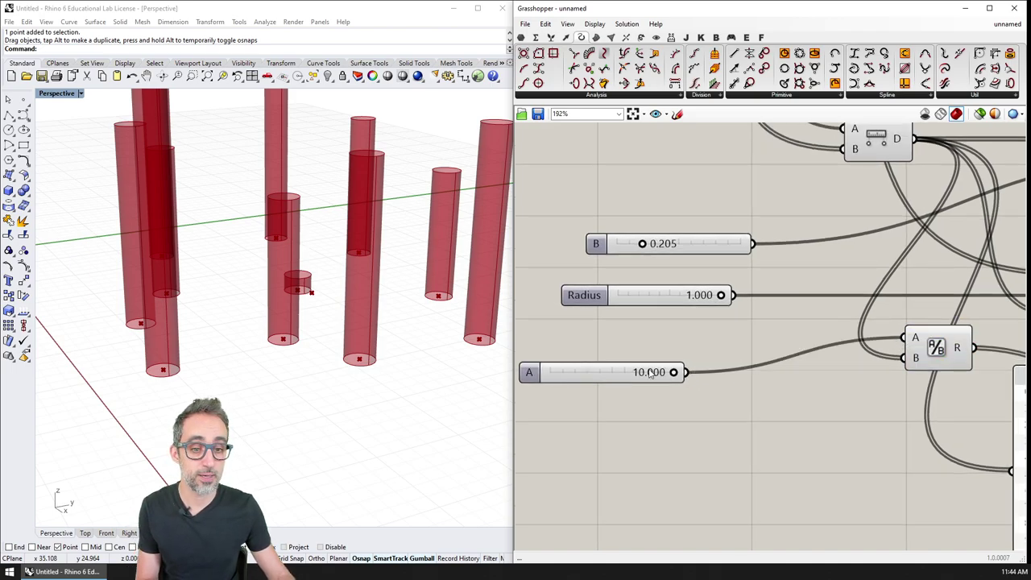
left_click_drag(600, 375, 657, 350)
- Connect the Division result to the Cylinder's length input
scroll(650, 394, "down", 3)
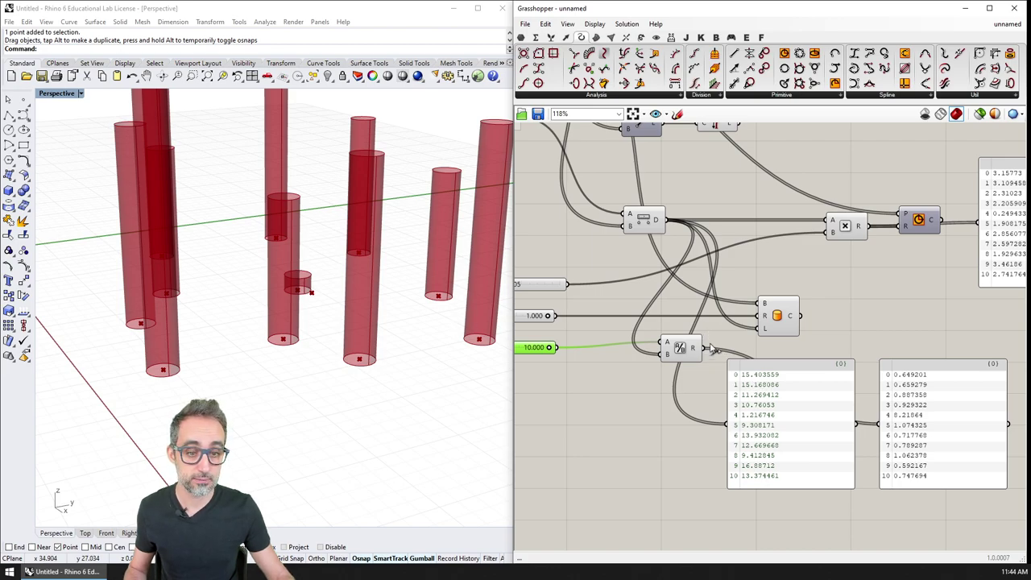
left_click_drag(705, 348, 749, 333)
right_click_drag(310, 286, 342, 322)
right_click_drag(551, 352, 793, 367)
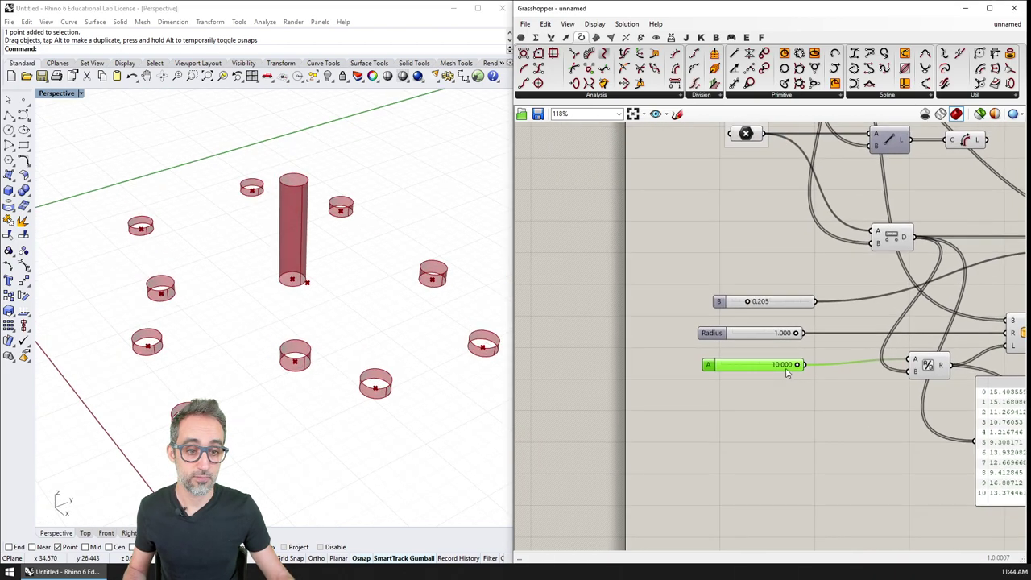
- Move the attractor point between two outer main points and lower the Division's A slider to 5.325
mouse_move(796, 367)
left_mouse_down()
mouse_move(739, 367)
mouse_move(800, 366)
mouse_move(742, 366)
mouse_move(776, 366)
left_mouse_up()
left_click_drag(306, 282, 155, 320)
right_click_drag(255, 352, 179, 329)
mouse_move(774, 366)
left_mouse_down()
mouse_move(727, 364)
mouse_move(763, 365)
left_mouse_up()
- Raise the A slider's maximum to 100 and set its value to 100
right_click(747, 369)
left_click(773, 407)
double_click(782, 433)
type("100")
key("Tab")
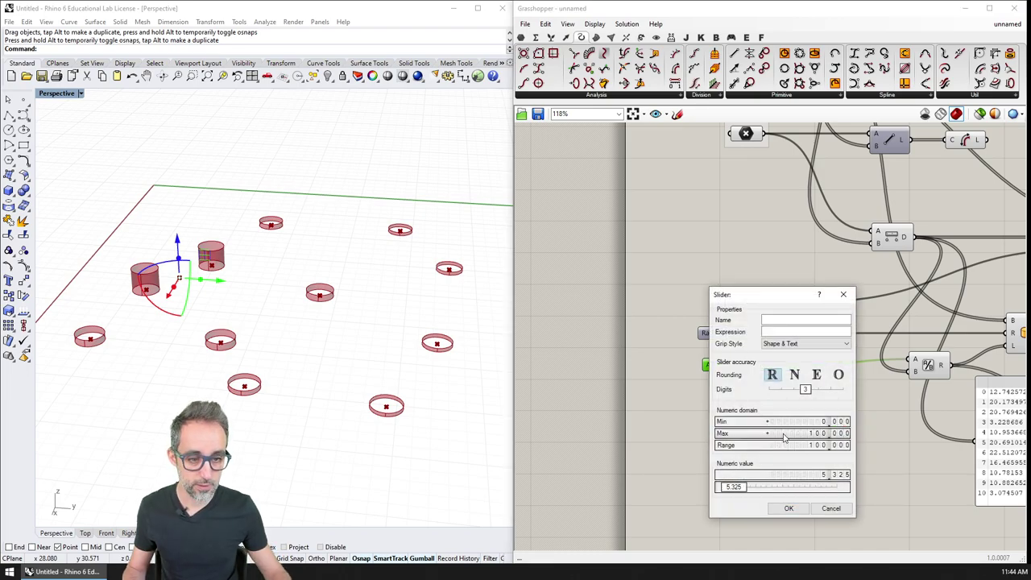
left_click(790, 508)
left_click_drag(725, 366, 801, 366)
- Move the attractor point across the main points to test how the inverse distances drive the cylinder heights
scroll(309, 353, "down", 4)
right_click_drag(285, 312, 295, 387, "shift")
left_click(254, 387)
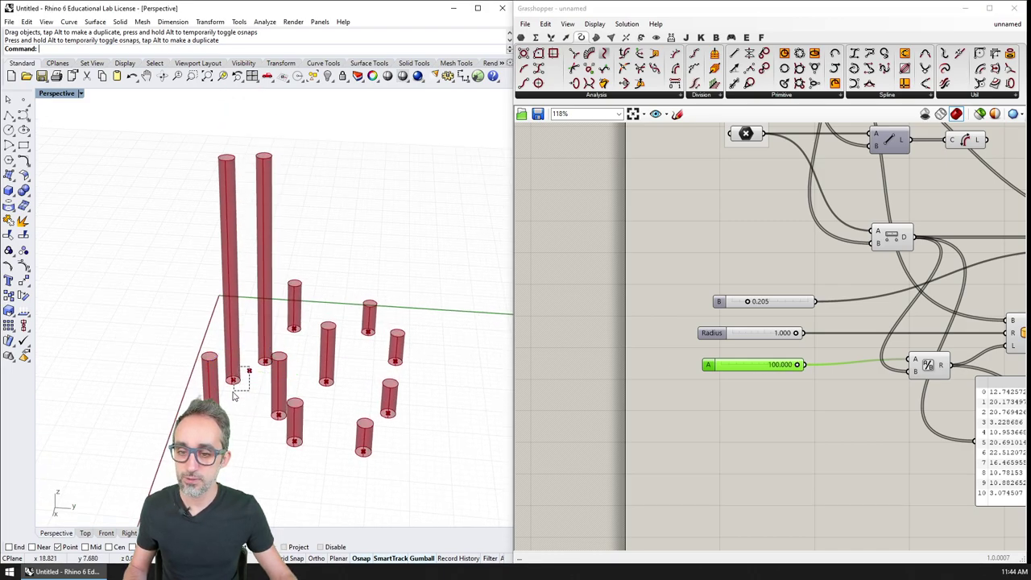
left_click_drag(234, 395, 252, 396)
right_click_drag(282, 361, 272, 385)
left_click(272, 385)
scroll(272, 385, "up", 7)
left_click_drag(271, 404, 397, 449)
scroll(397, 449, "down", 3)
right_click_drag(397, 450, 157, 439)
scroll(266, 443, "down", 6)
scroll(336, 402, "up", 5)
scroll(163, 409, "up", 3)
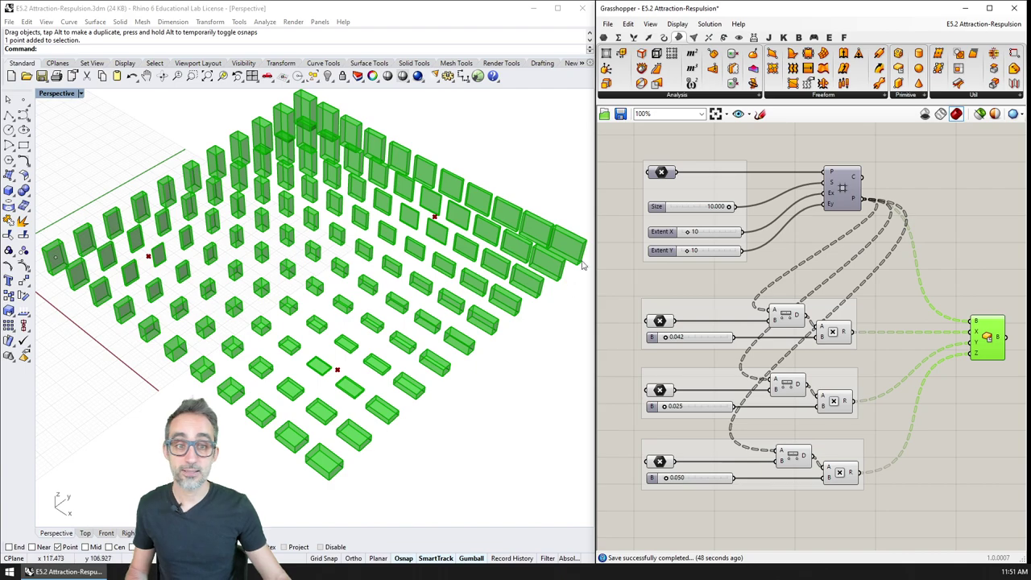
- Examine the square grid, the box component, and the three attractor points with their distance groups
left_click(841, 190)
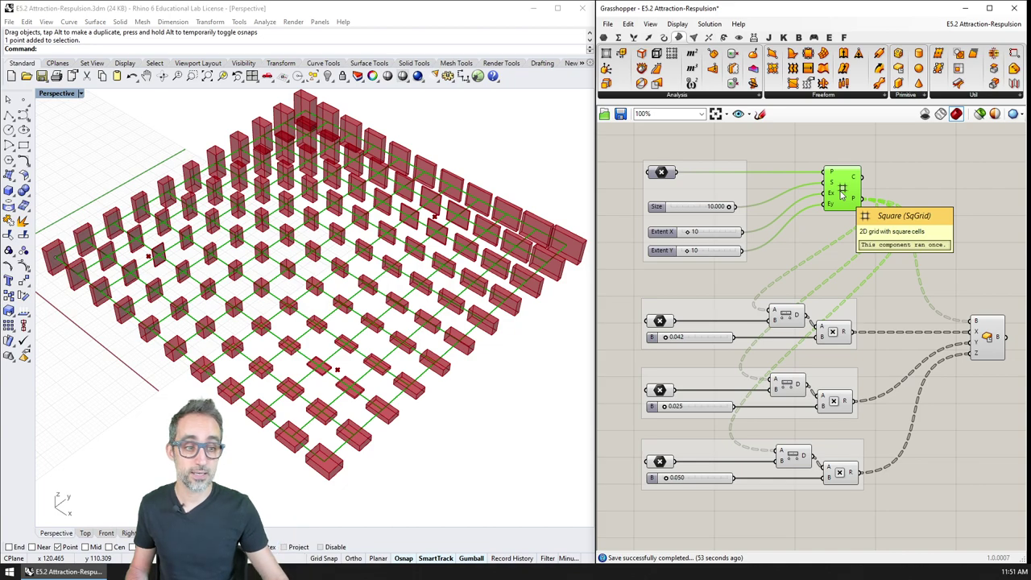
left_click(992, 342)
left_click(845, 187)
key("ctrl+q")
left_click(996, 341)
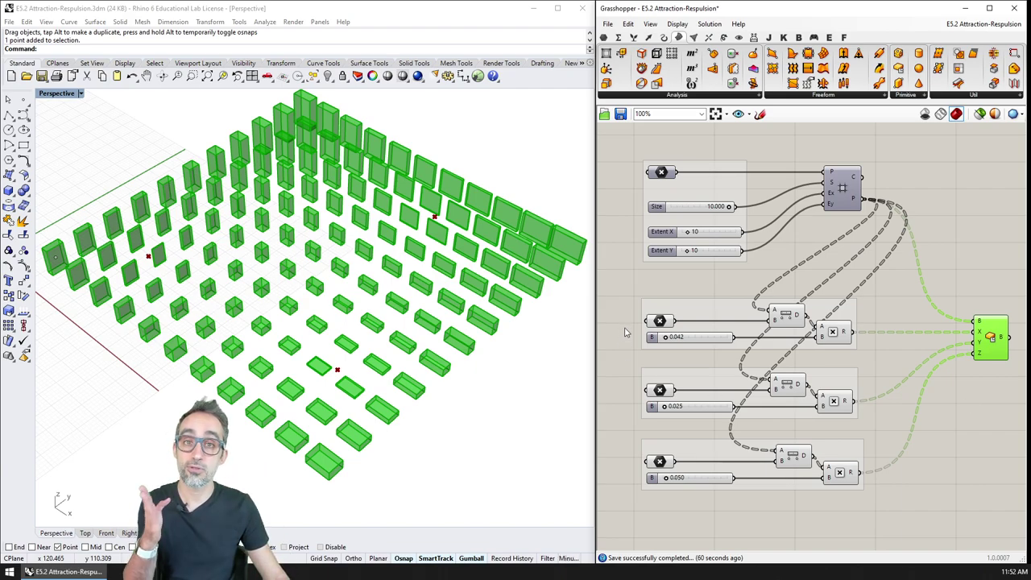
left_click_drag(116, 245, 189, 278)
left_click_drag(294, 339, 370, 396)
left_click_drag(398, 195, 467, 247)
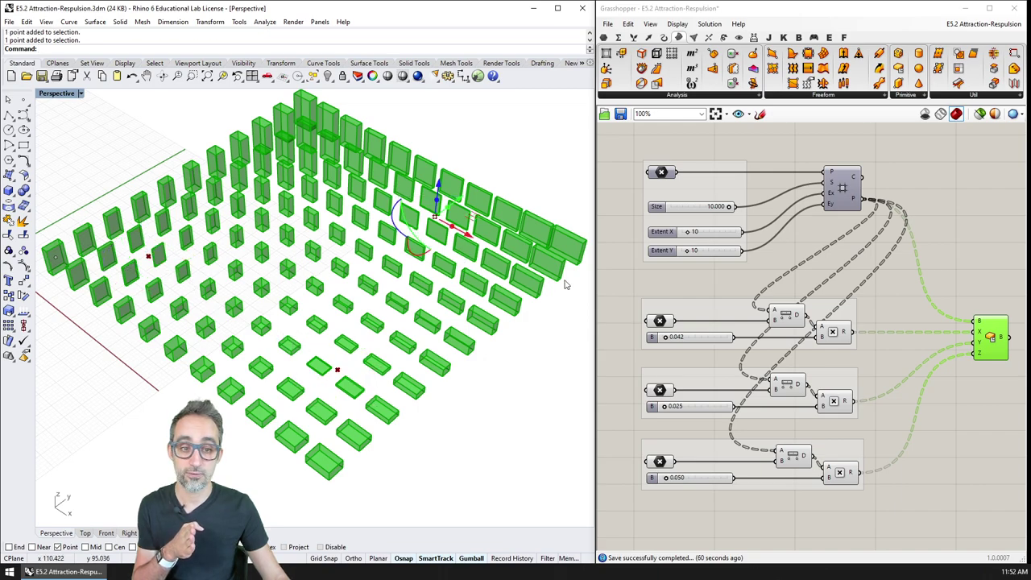
left_click_drag(621, 298, 759, 522)
left_click(636, 377)
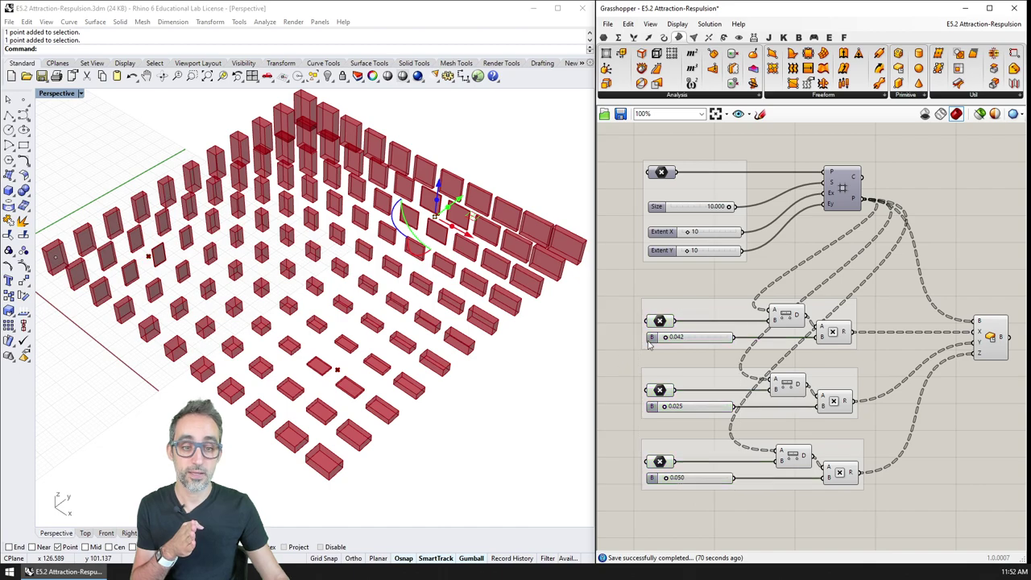
- Set the first group's multiplier slider to 0.034, and undo trial changes of the other two to 0.017 and 0.058
left_click_drag(668, 339, 667, 340)
left_click_drag(665, 406, 666, 407)
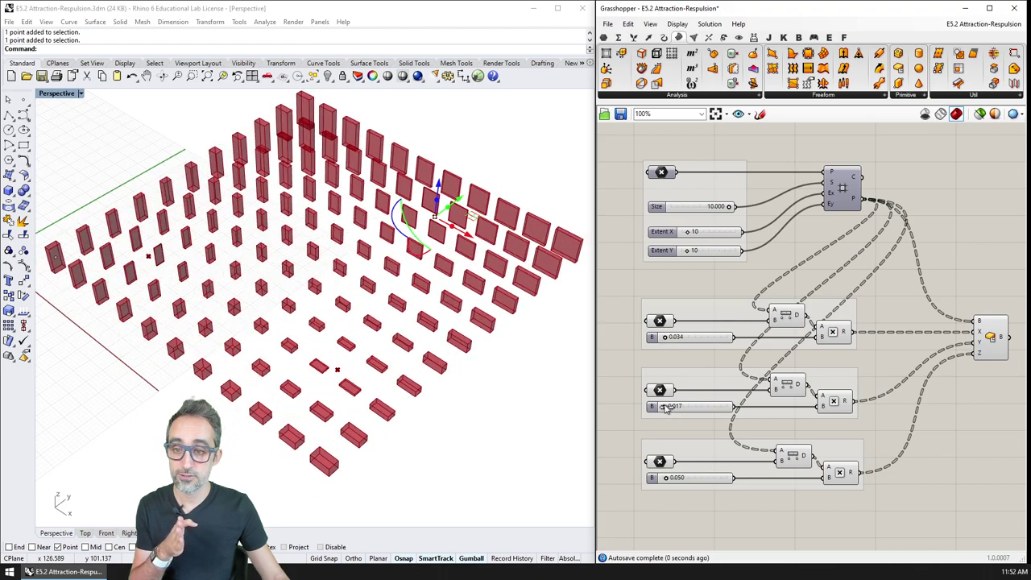
left_click_drag(668, 479, 668, 480)
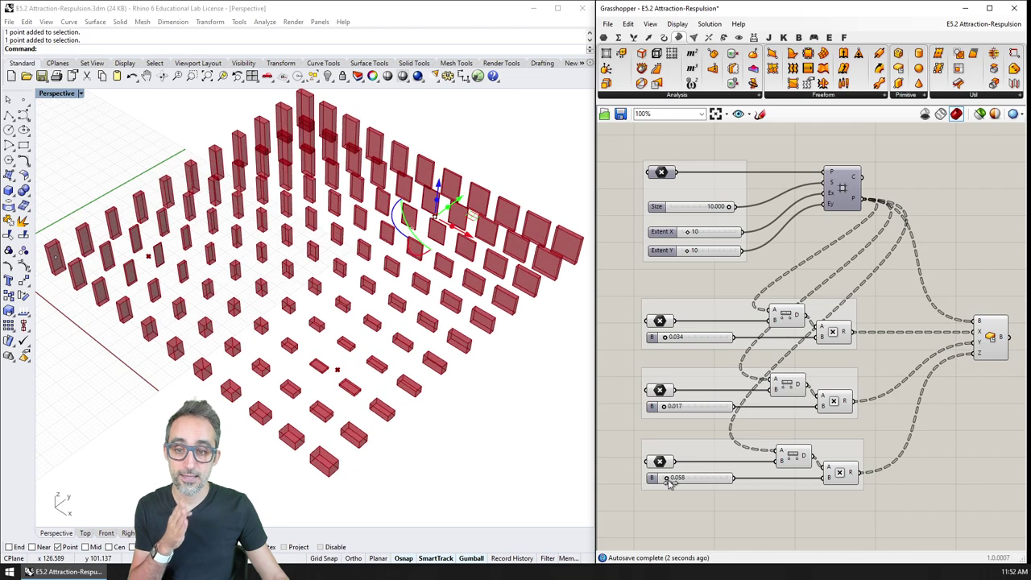
key("ctrl+z")
key("ctrl+z")
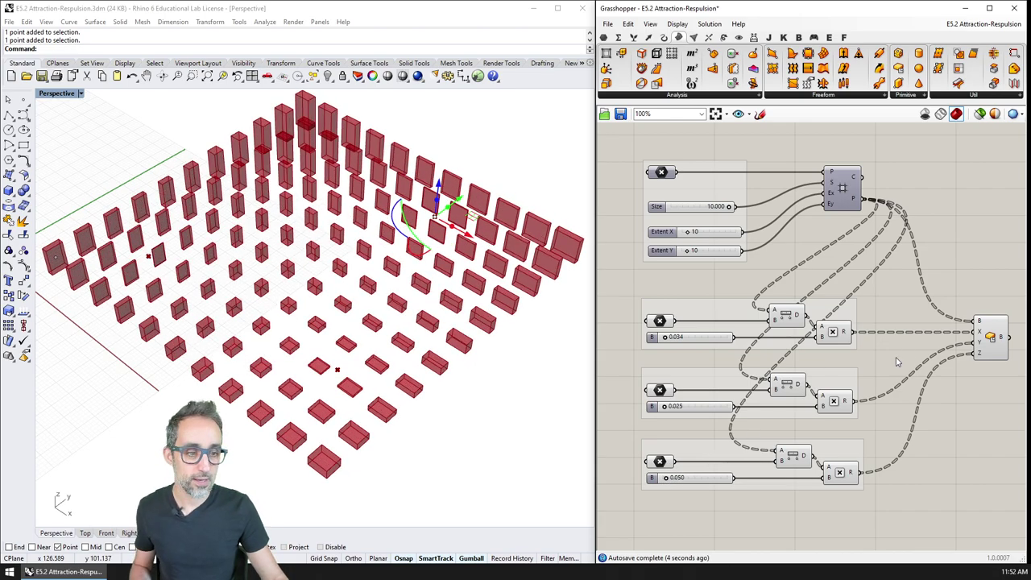
- Highlight the boxes and move the three attractor points through the grid, gathering them near its front corner
left_click(995, 338)
left_click_drag(149, 256, 264, 376)
left_click_drag(337, 369, 275, 291)
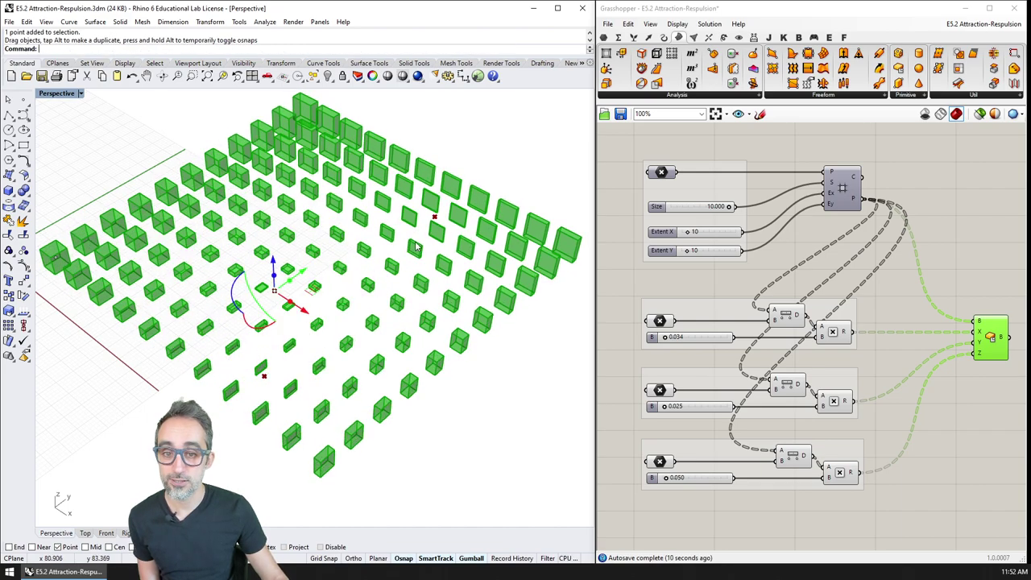
left_click_drag(435, 217, 523, 282)
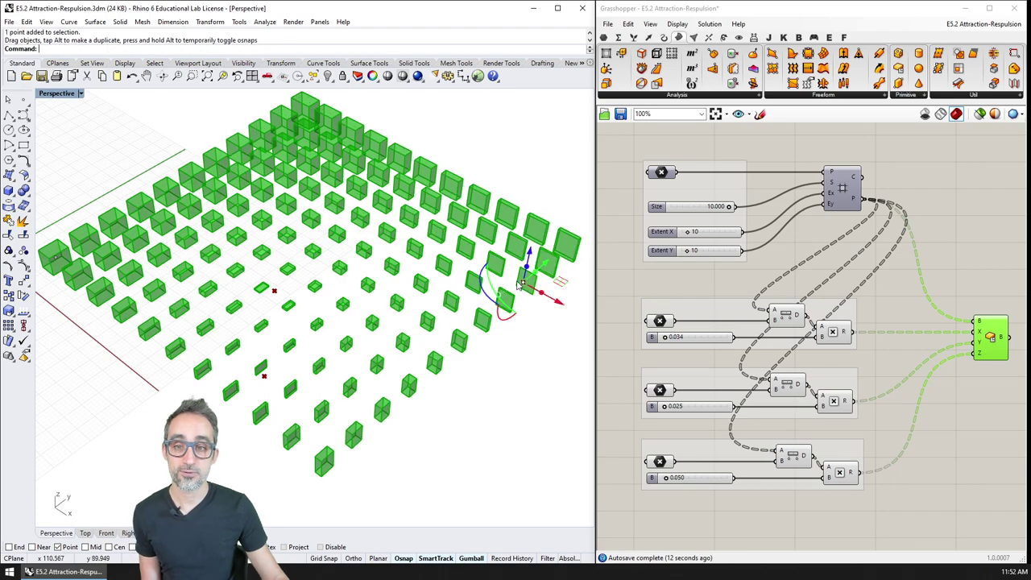
left_click_drag(275, 290, 338, 427)
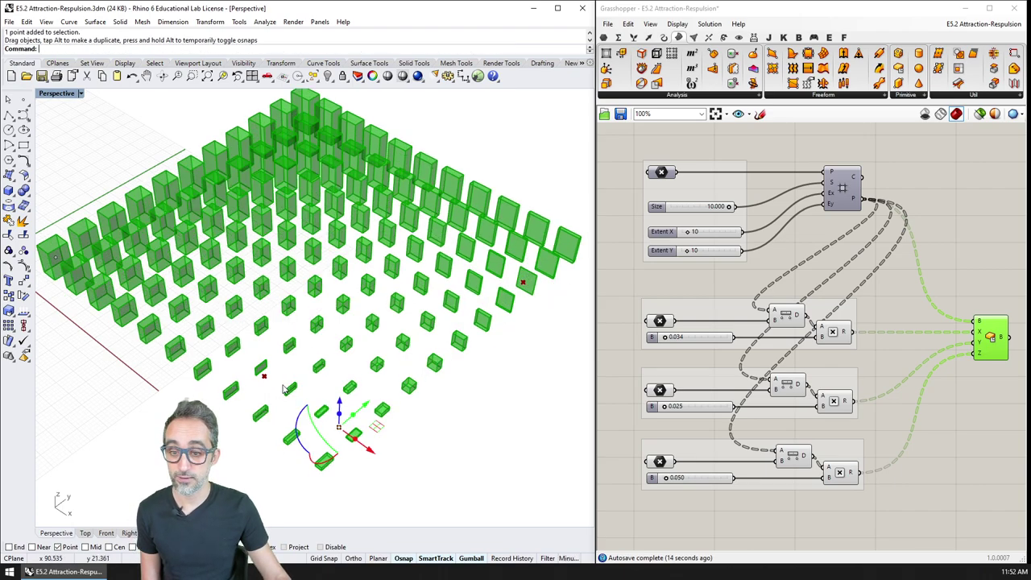
left_click_drag(264, 376, 304, 423)
left_click_drag(522, 285, 321, 396)
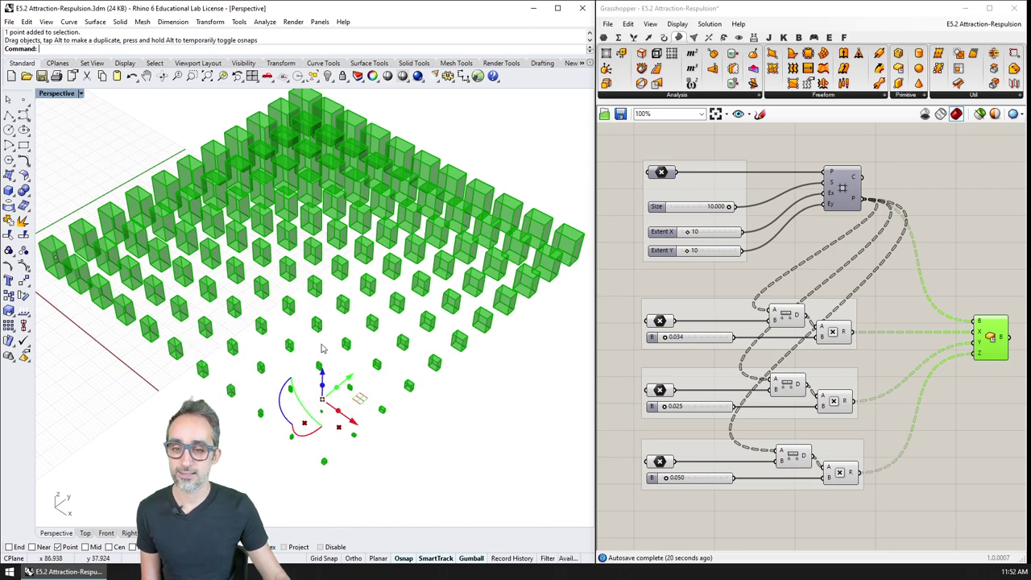
- Spread the three attractor points apart, two toward opposite sides of the grid and one near its front corner
left_click_drag(322, 399, 479, 265)
left_click_drag(304, 423, 100, 268)
left_click_drag(340, 427, 326, 440)
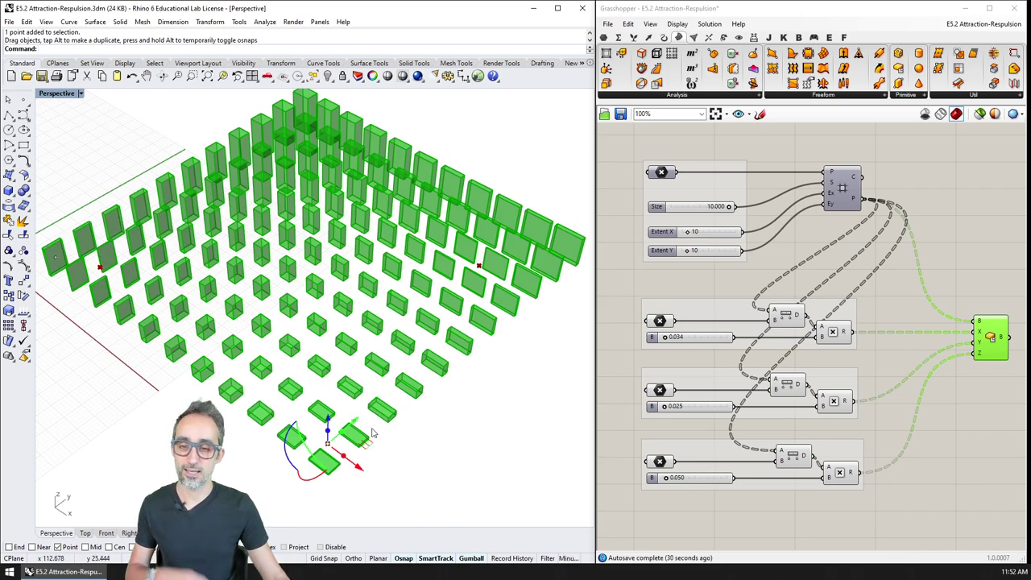
left_click(400, 447)
right_click_drag(329, 442, 409, 397)
- Bake the box component's geometry with the default attributes and turn off its preview
left_click(1003, 340)
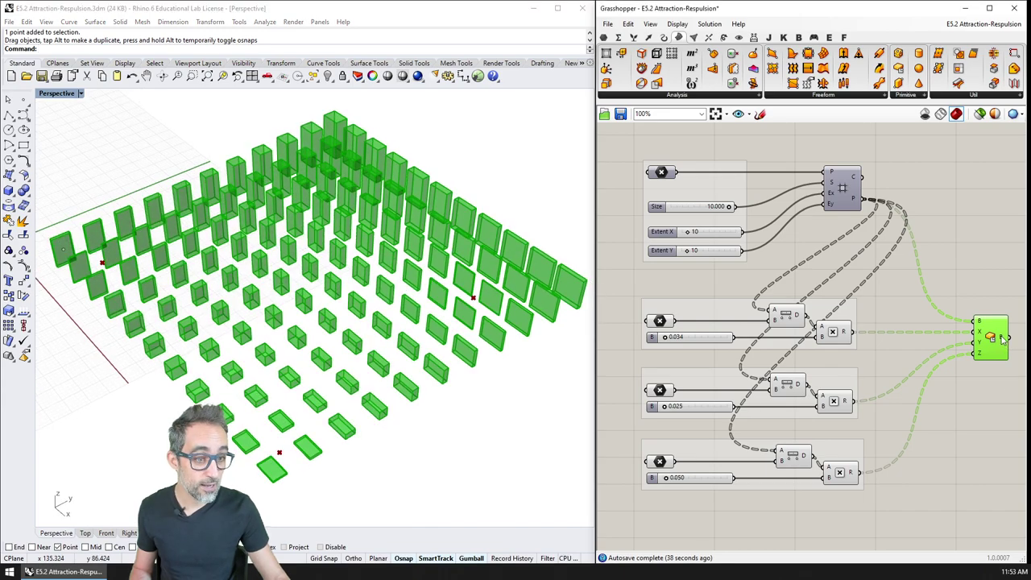
middle_click(960, 336)
left_click(1000, 284)
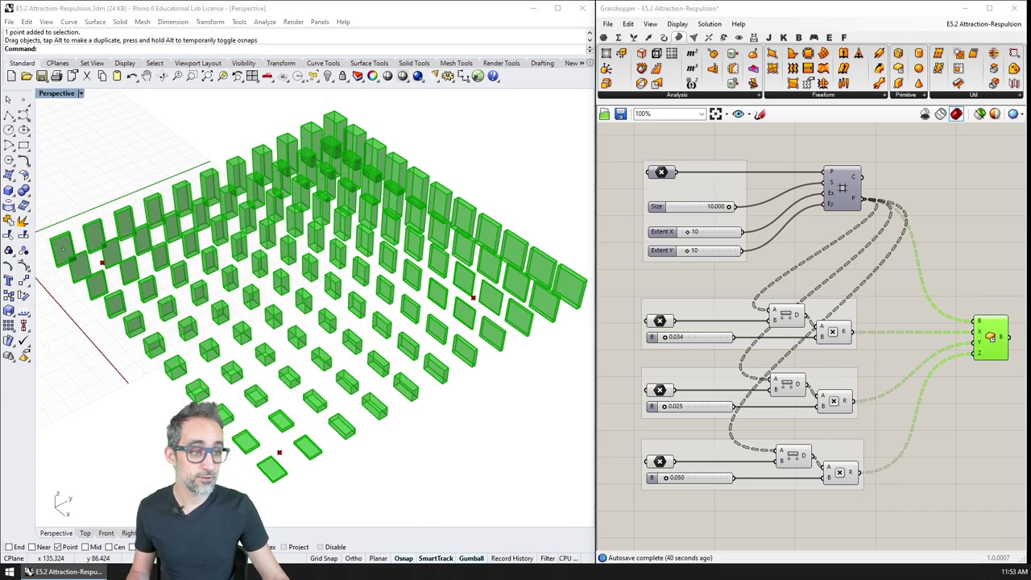
left_click(859, 417)
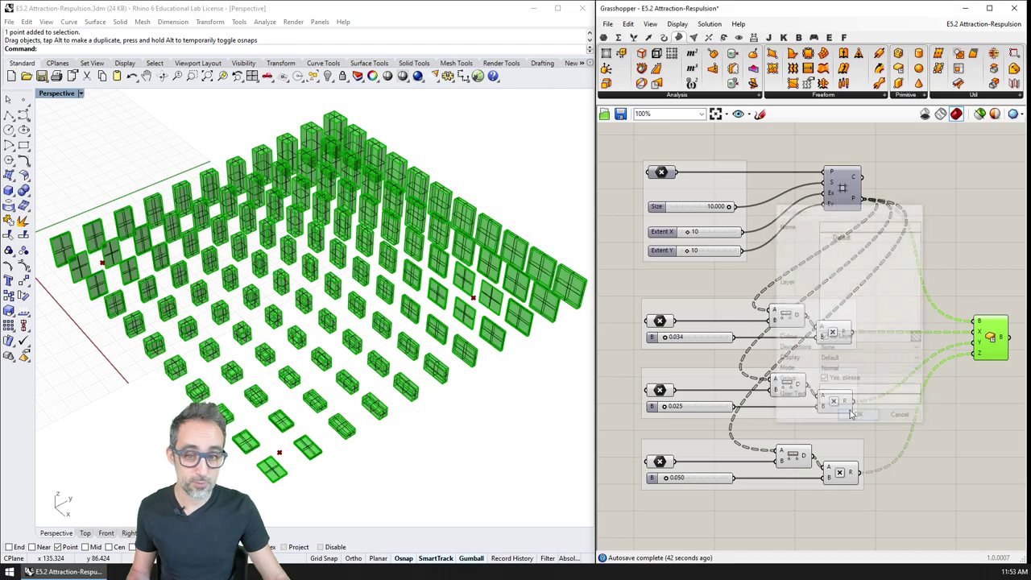
left_click(979, 336)
key("ctrl+q")
- Try the Ghosted display mode in the Perspective viewport and set it to Rendered
left_click(80, 93)
left_click(66, 156)
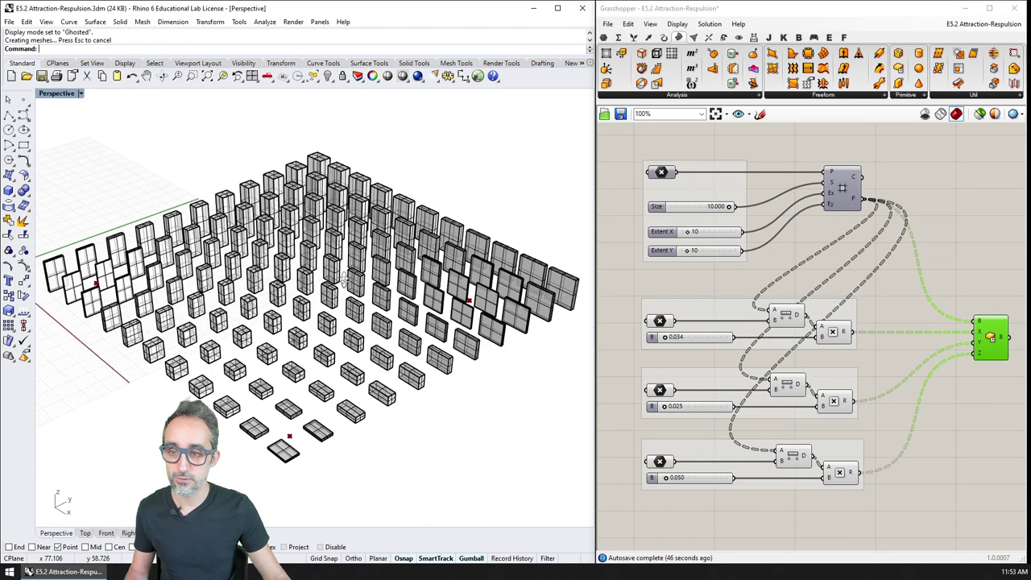
left_click(65, 94)
left_click(66, 144)
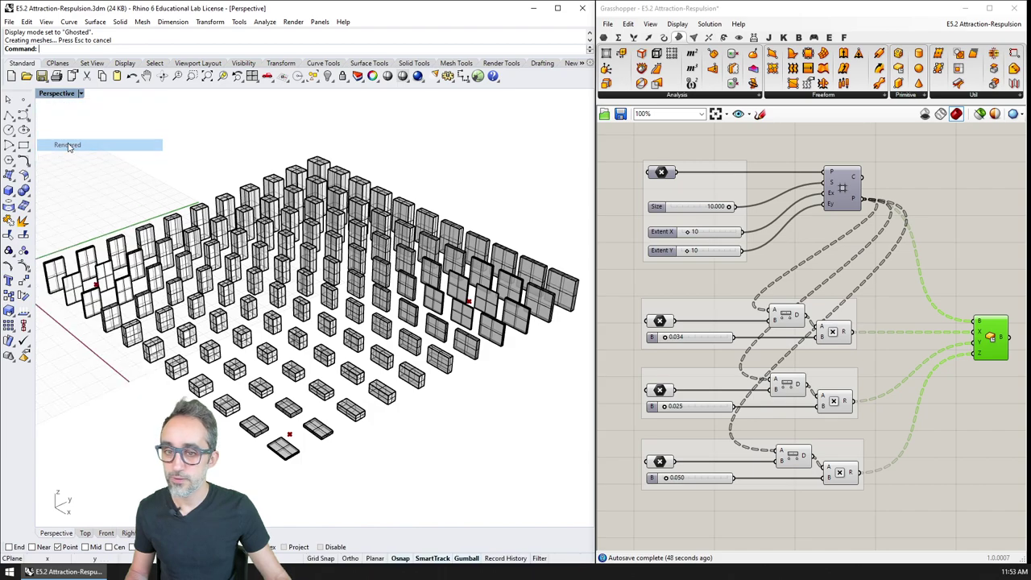
right_click_drag(346, 310, 451, 316)
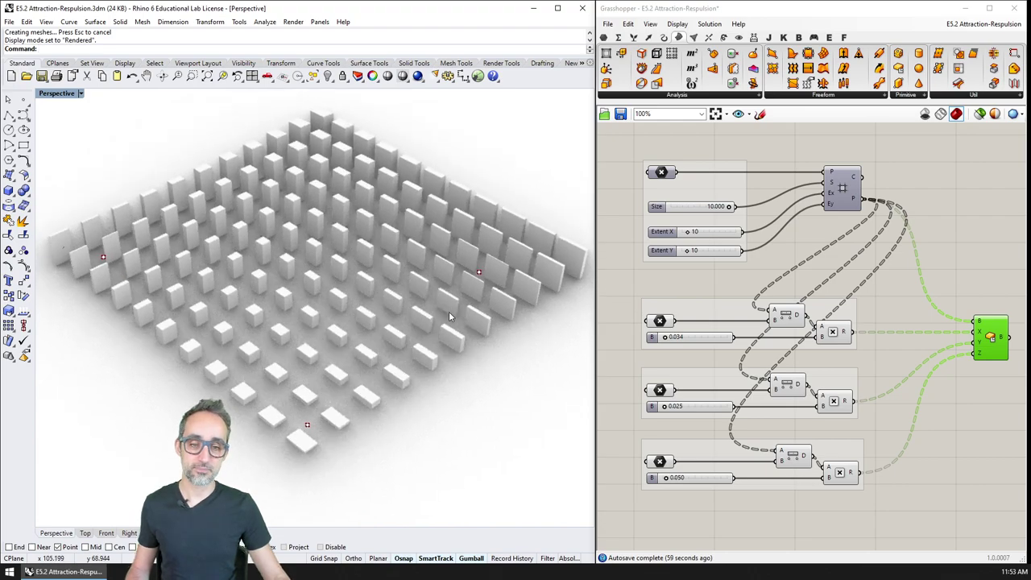